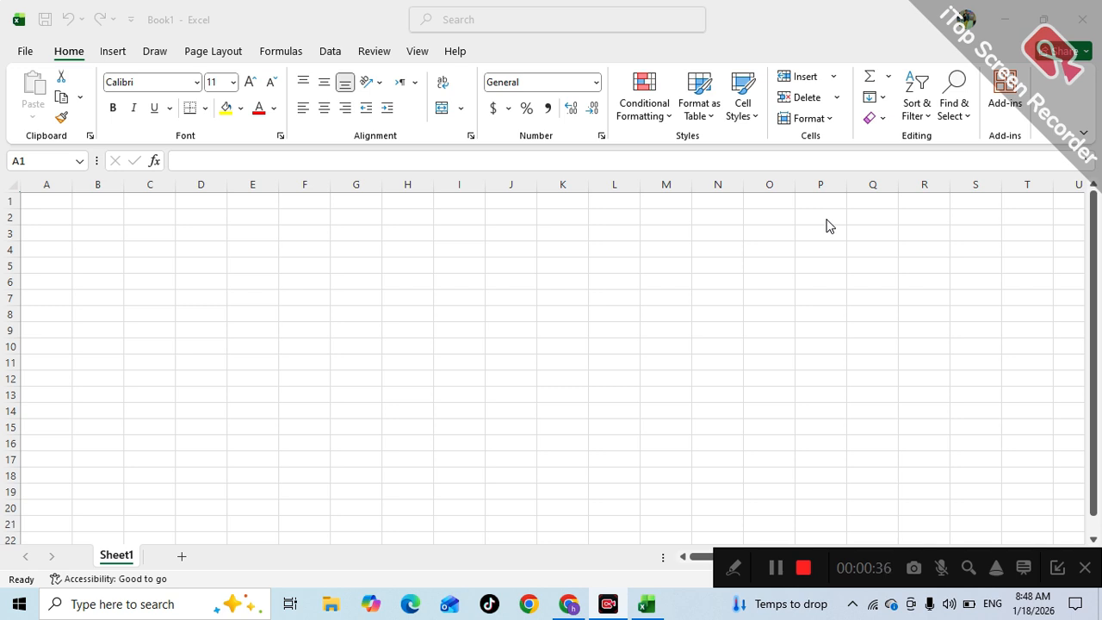
# - Put the blank workbook aside and bring the scanned student records PDF back on screen
pyautogui.click(570, 605)
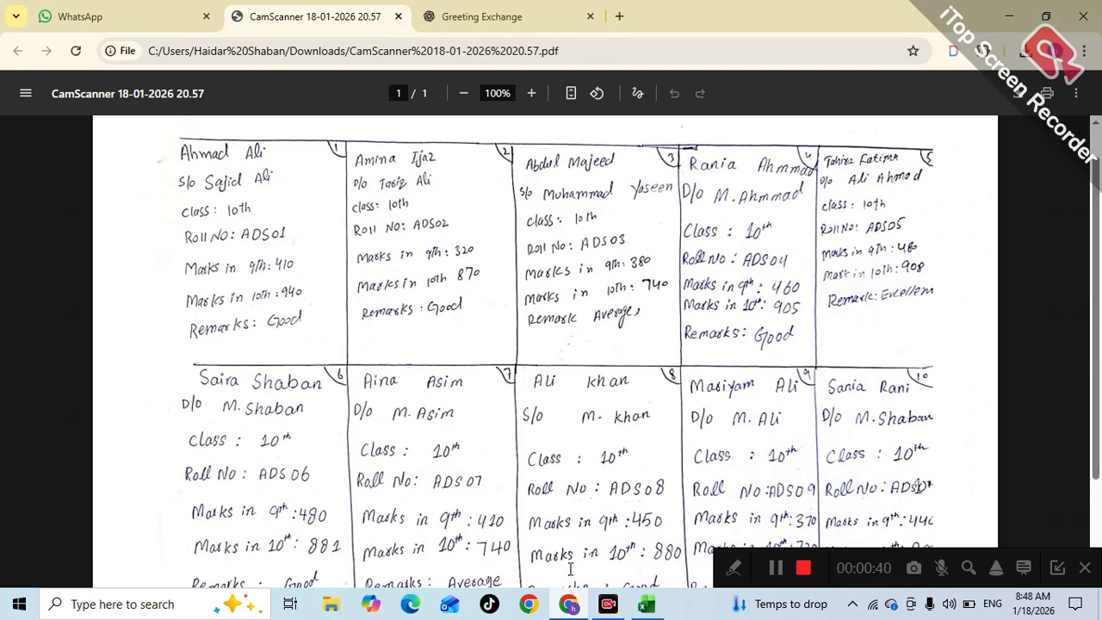
pyautogui.click(569, 605)
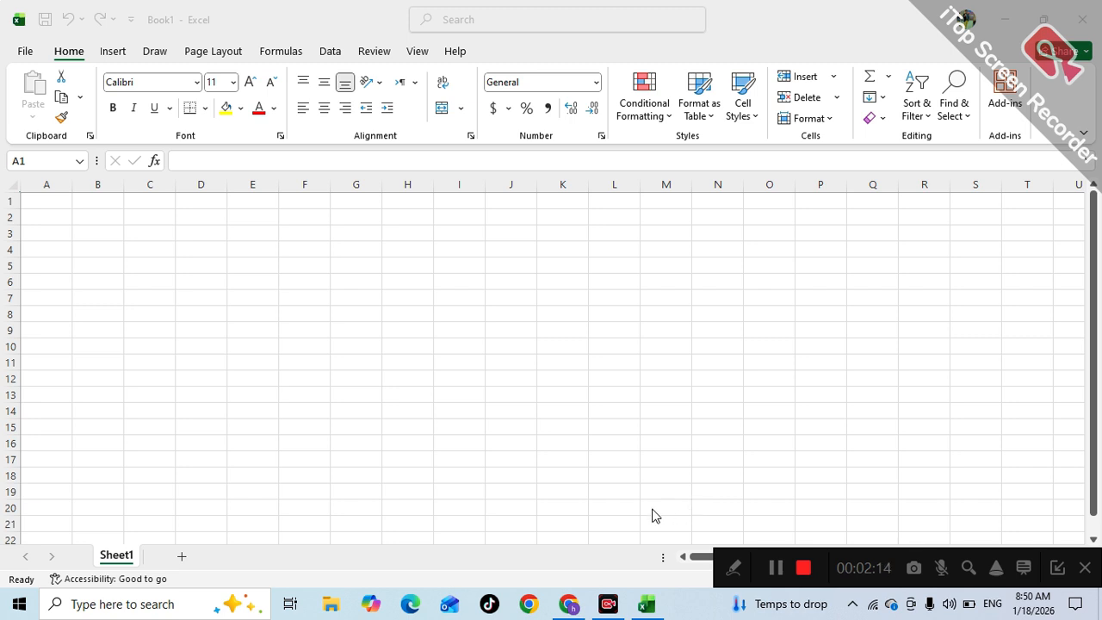
pyautogui.click(475, 365)
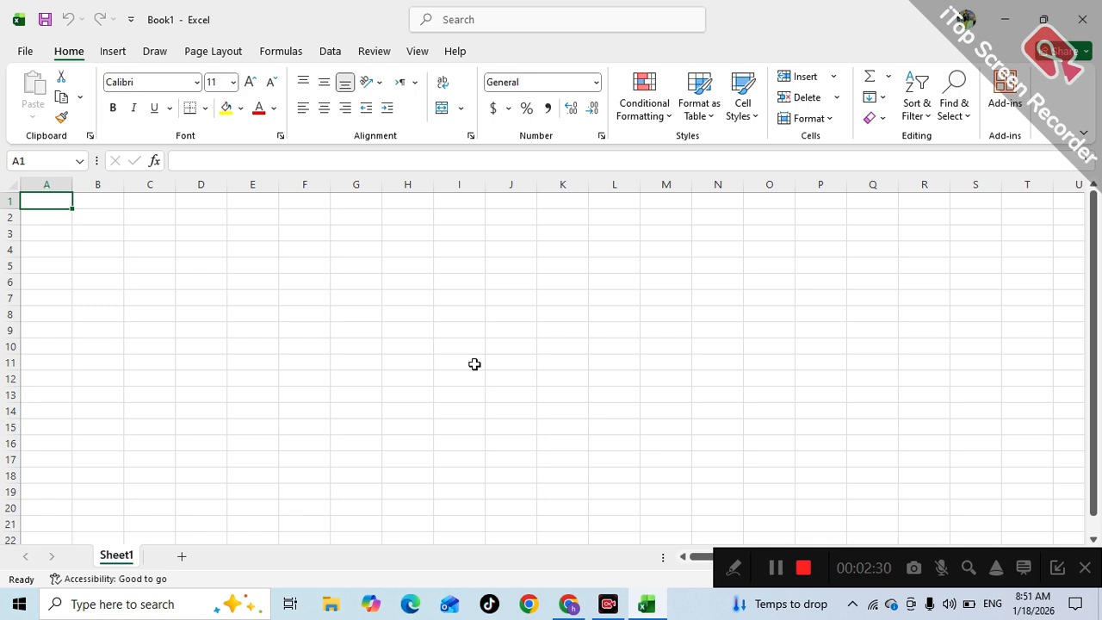
pyautogui.click(569, 604)
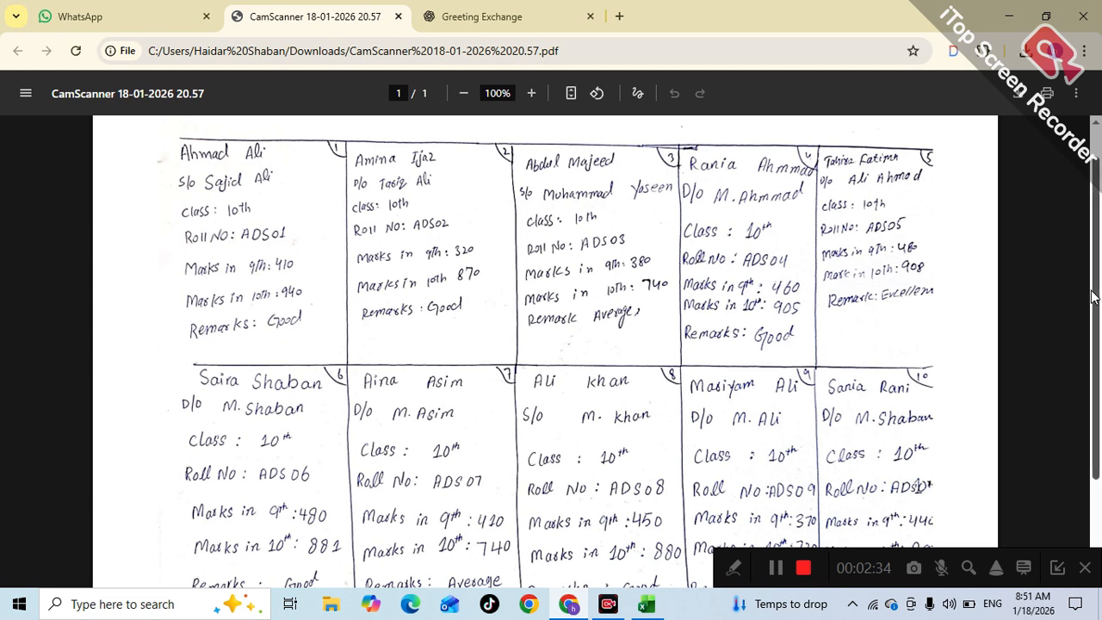
# - Scroll and read the handwritten student entries in the PDF, then return to the blank Excel workbook
pyautogui.moveTo(1093, 296); pyautogui.dragTo(1095, 312)
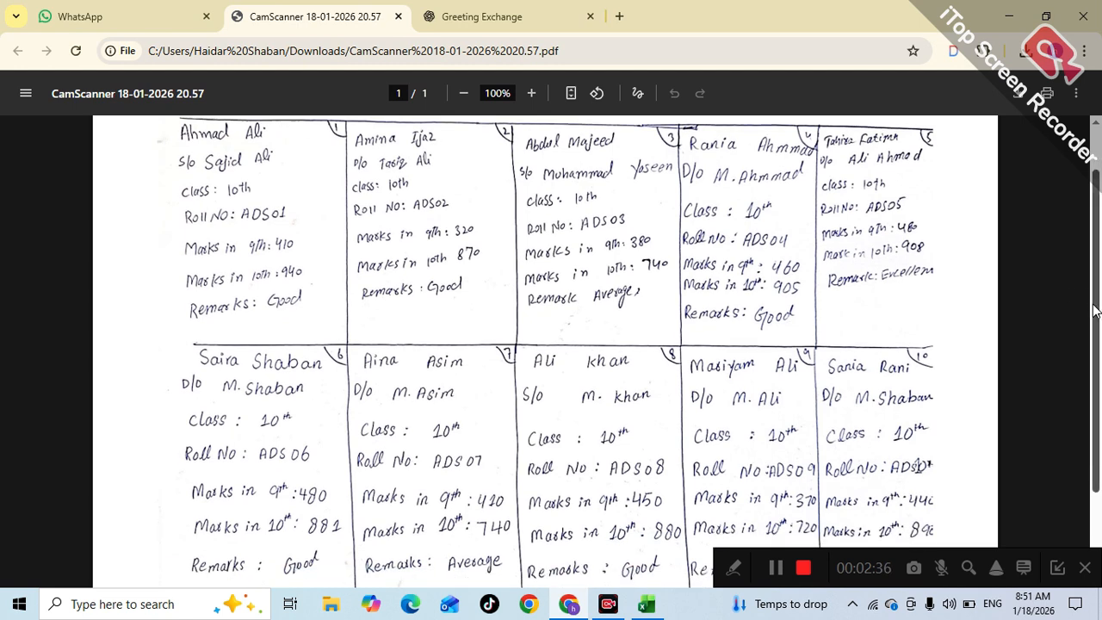
pyautogui.moveTo(1096, 311); pyautogui.dragTo(1097, 276)
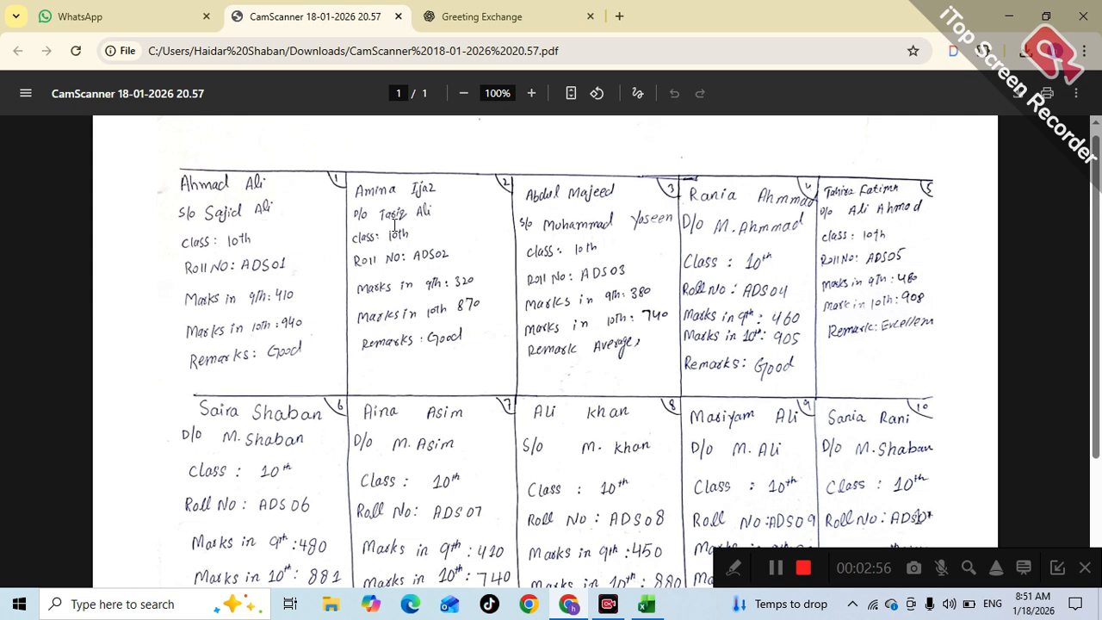
pyautogui.doubleClick(721, 227)
pyautogui.tripleClick(212, 184)
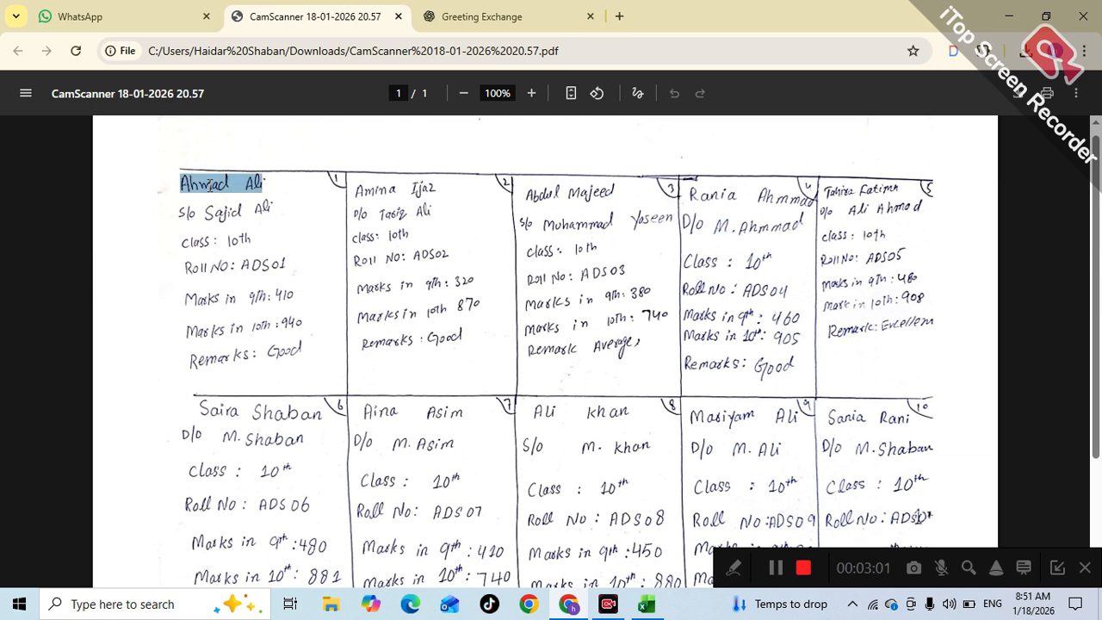
pyautogui.doubleClick(225, 223)
pyautogui.click(296, 246)
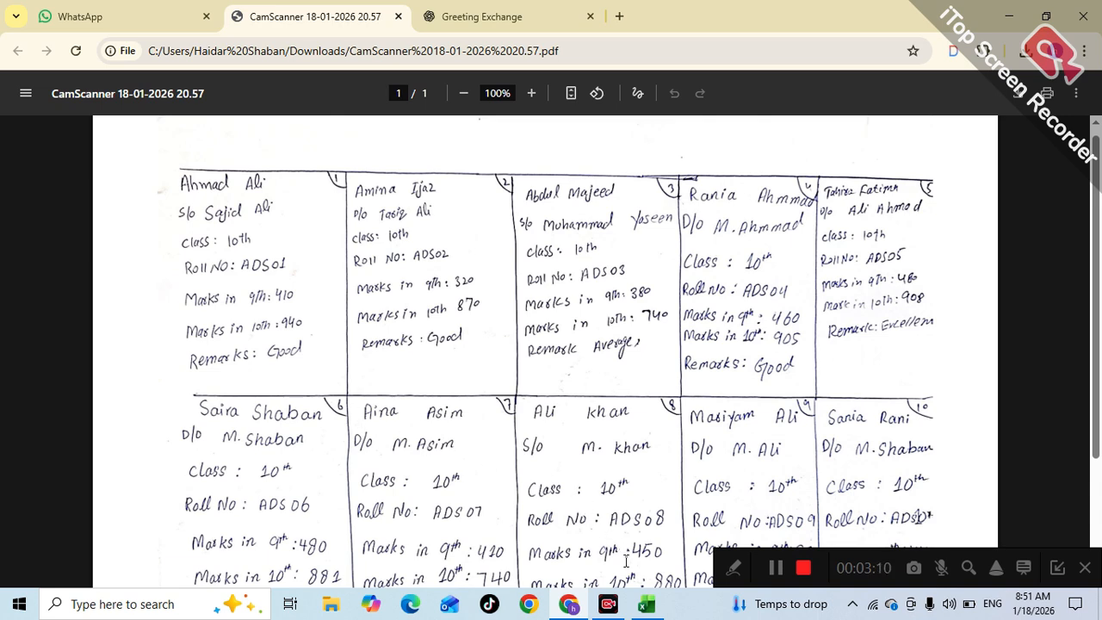
pyautogui.click(650, 606)
pyautogui.moveTo(253, 266); pyautogui.dragTo(718, 265)
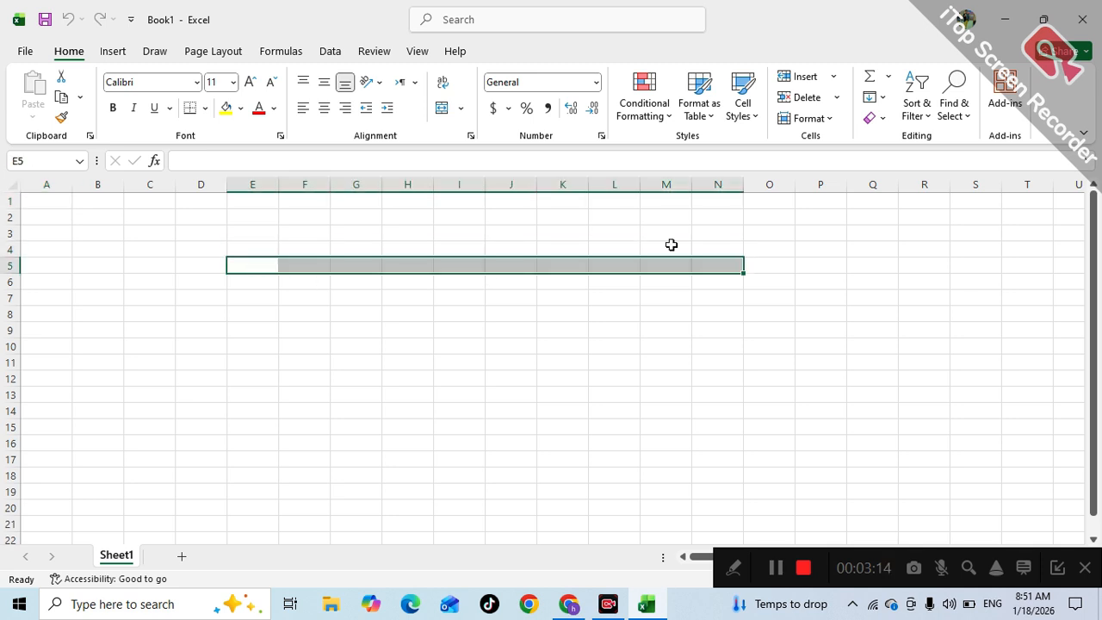
pyautogui.click(340, 181)
pyautogui.moveTo(256, 216); pyautogui.dragTo(397, 479)
pyautogui.moveTo(183, 315); pyautogui.dragTo(653, 386)
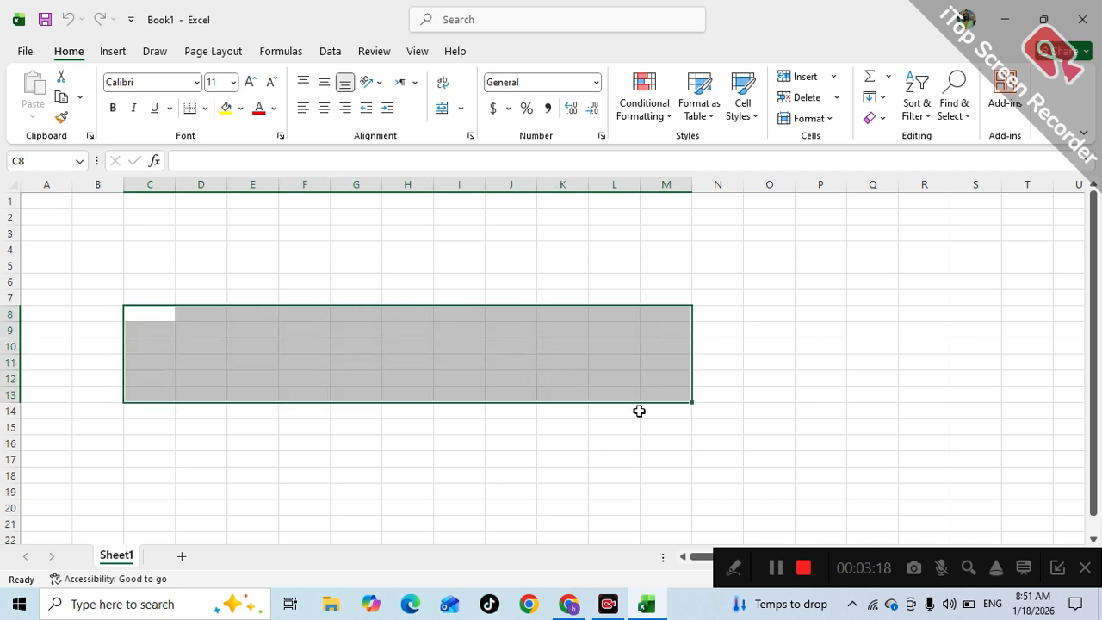
pyautogui.click(489, 282)
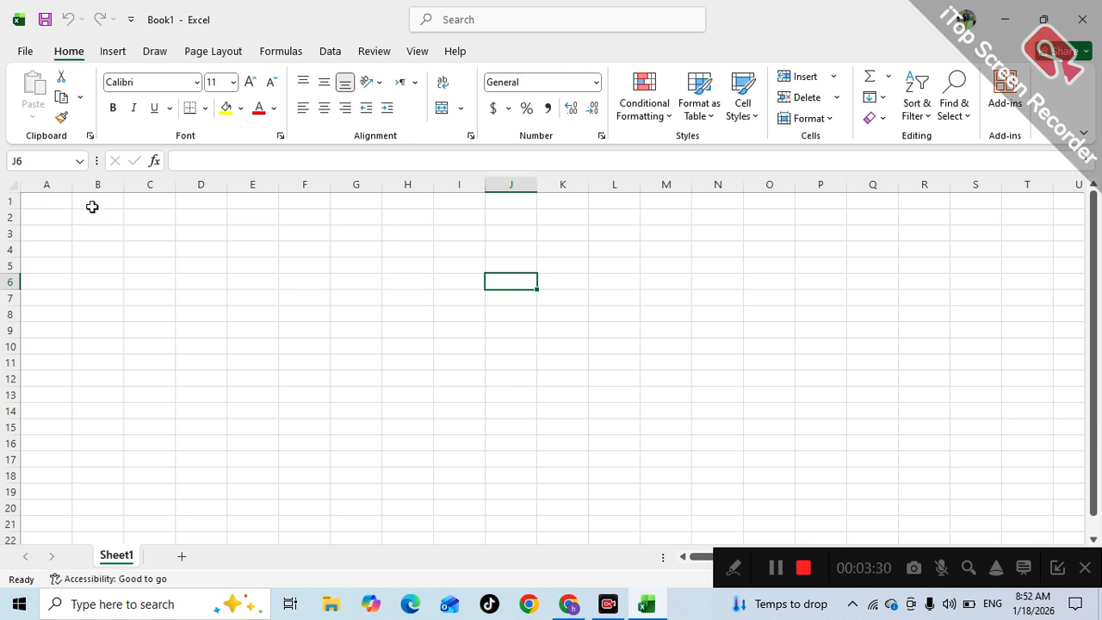
pyautogui.click(97, 199)
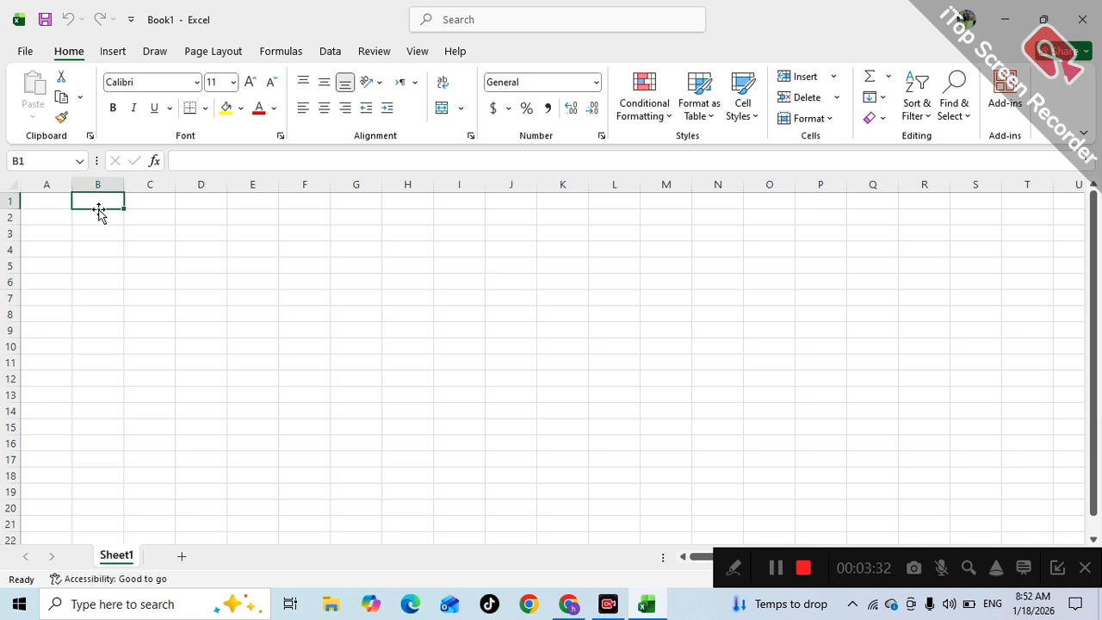
pyautogui.click(98, 216)
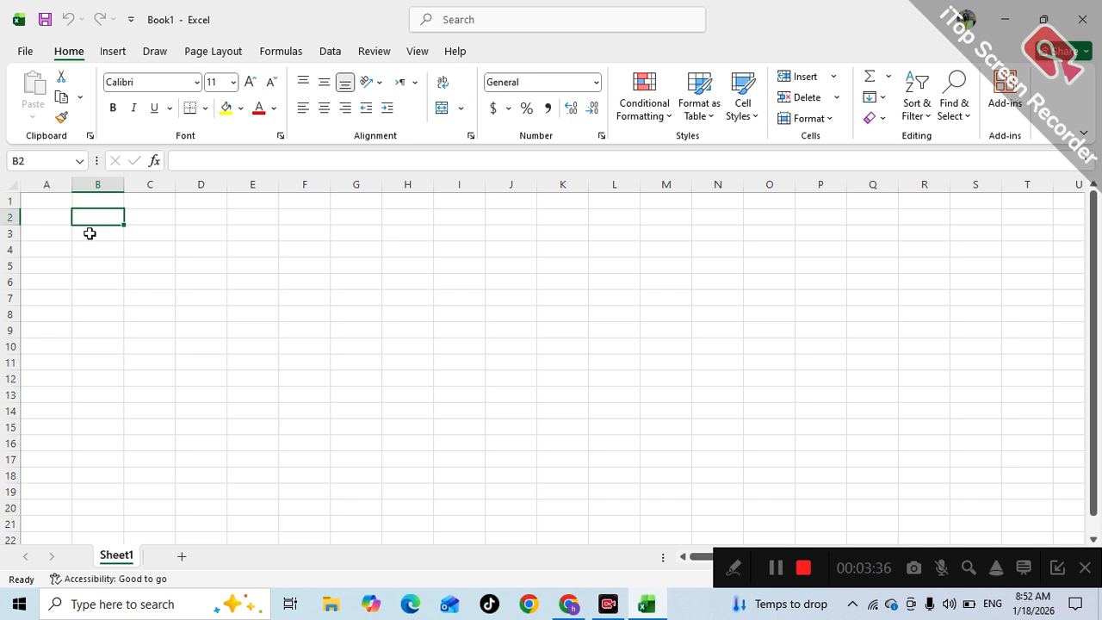
pyautogui.click(90, 233)
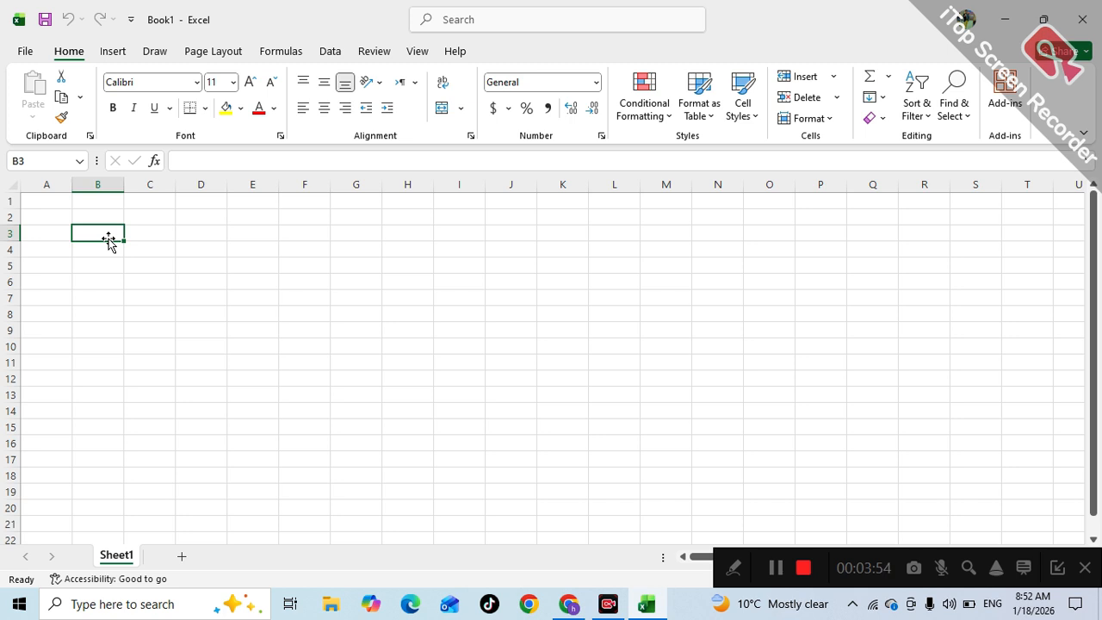
pyautogui.click(569, 605)
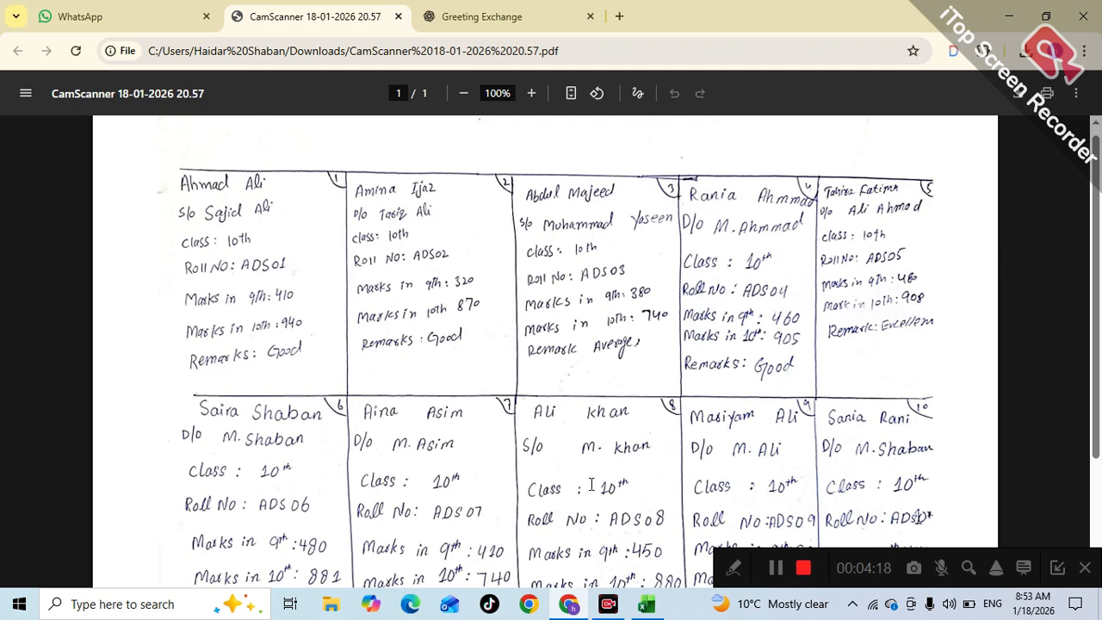
pyautogui.click(647, 603)
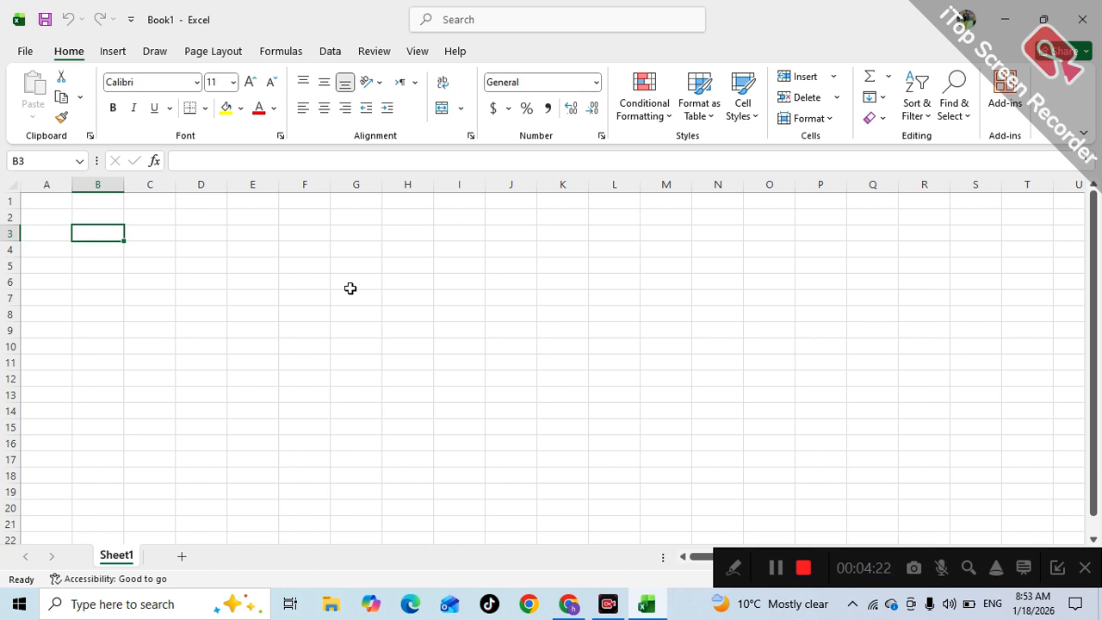
# - Type the headings Sr# in B3 and Student Name in C3
pyautogui.write('Sr#')
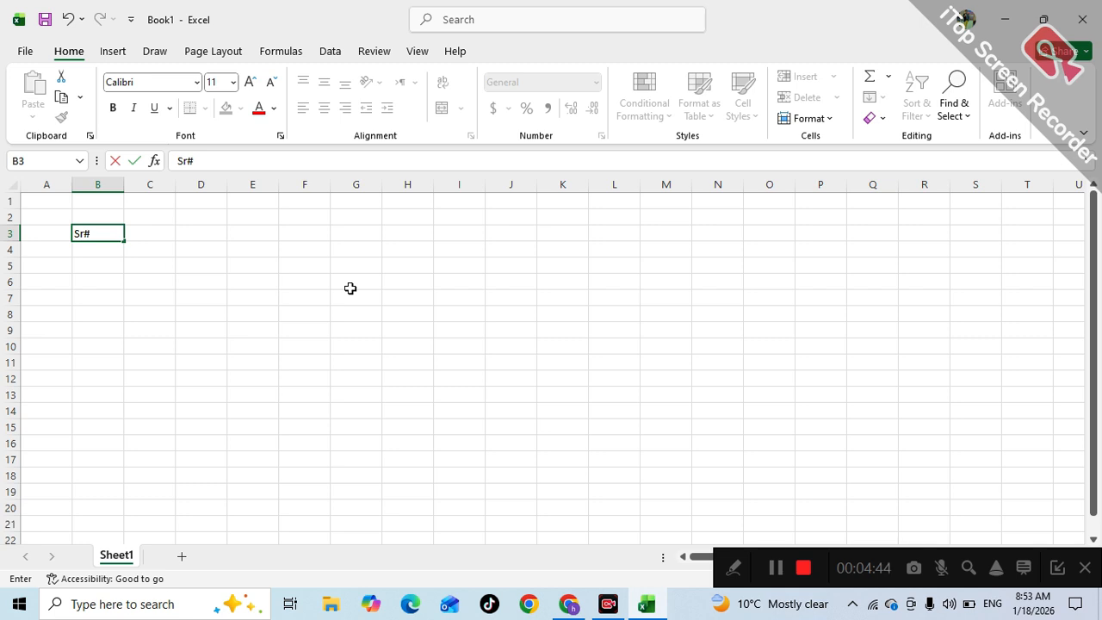
pyautogui.press('Tab')
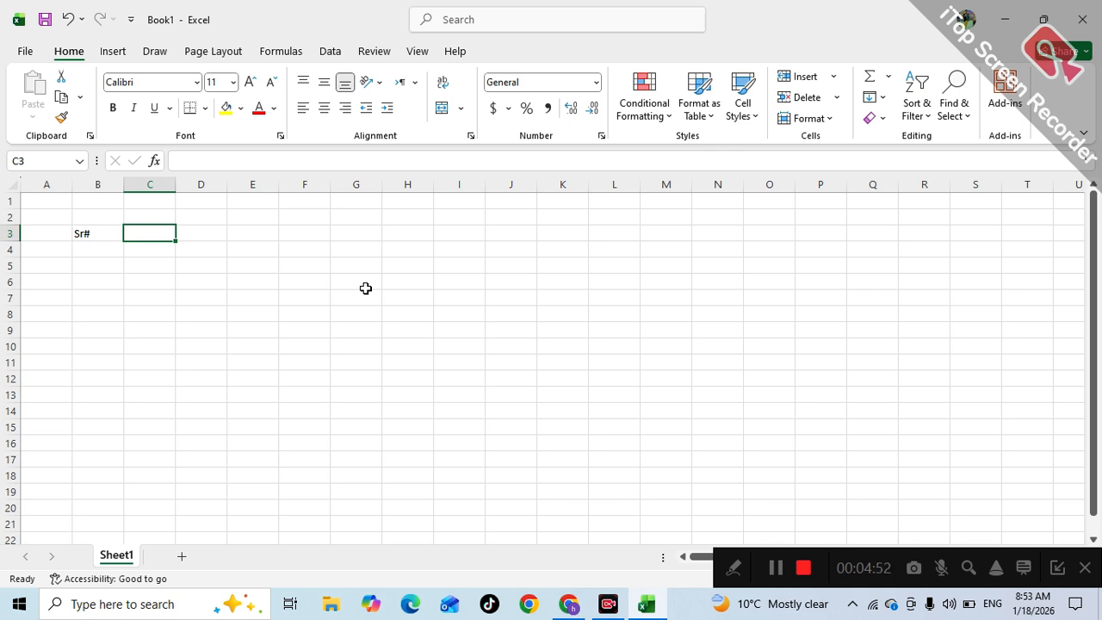
pyautogui.write('St')
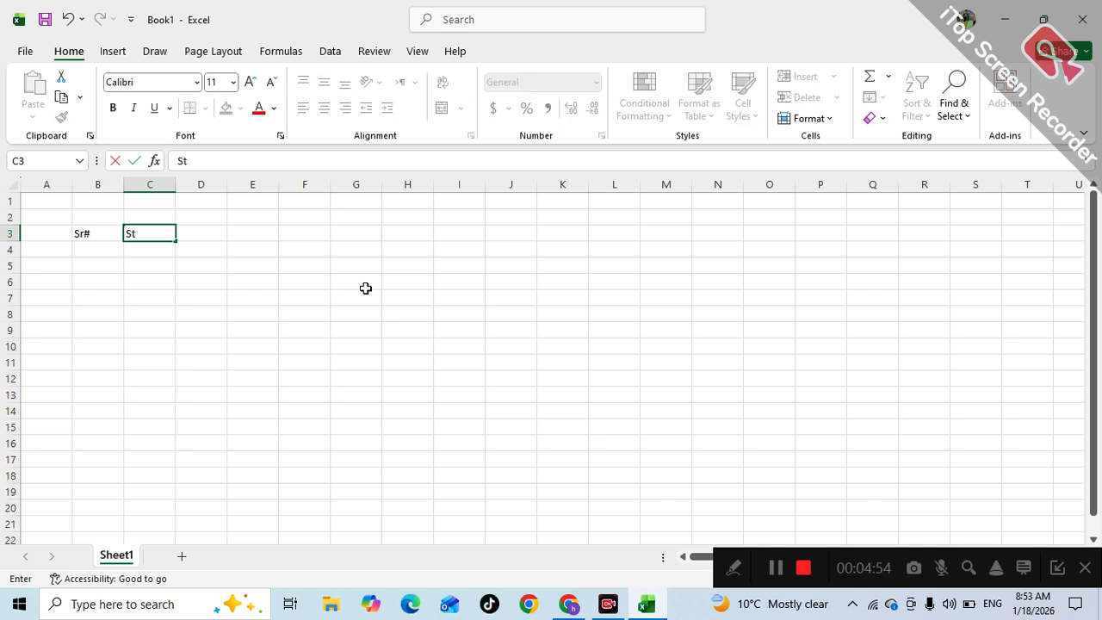
pyautogui.write('udent Name')
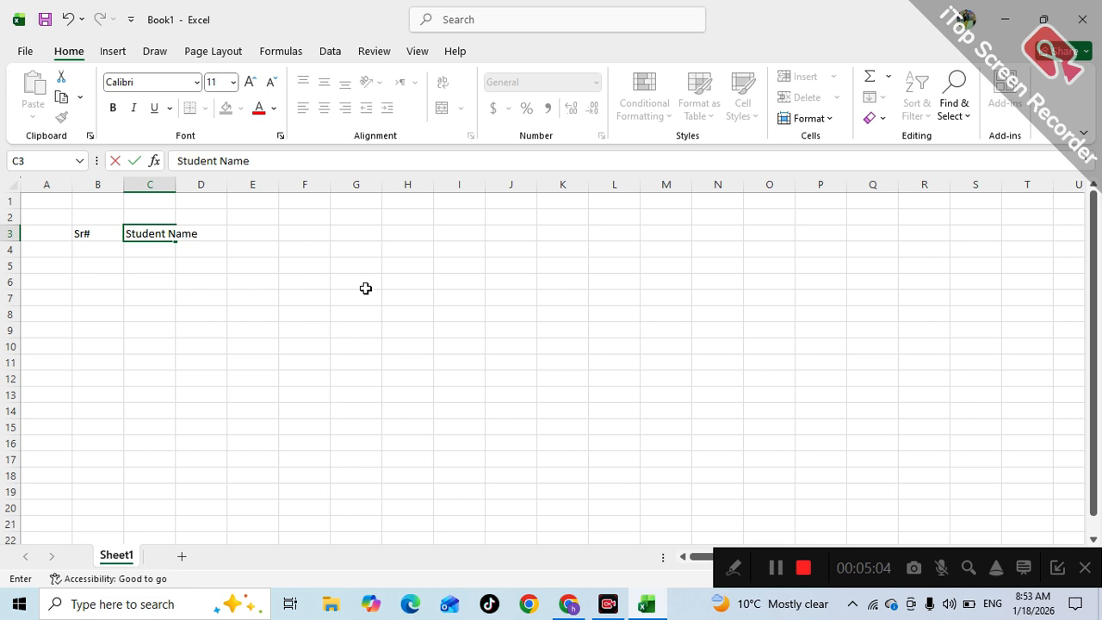
pyautogui.press('Tab')
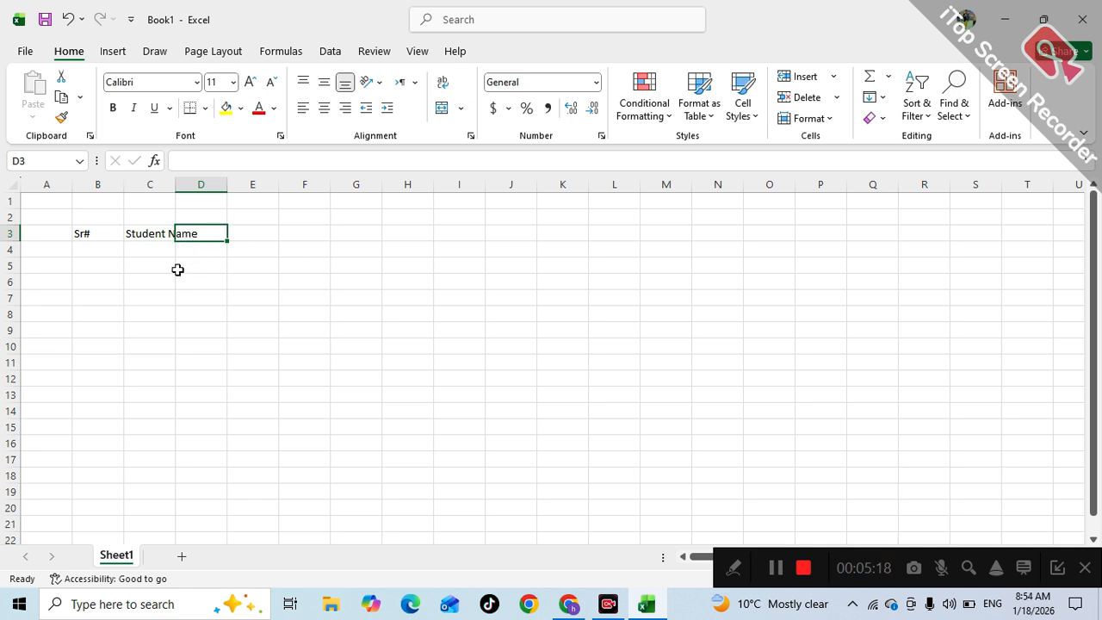
# - Autofit column C to the Student Name heading
pyautogui.doubleClick(133, 235)
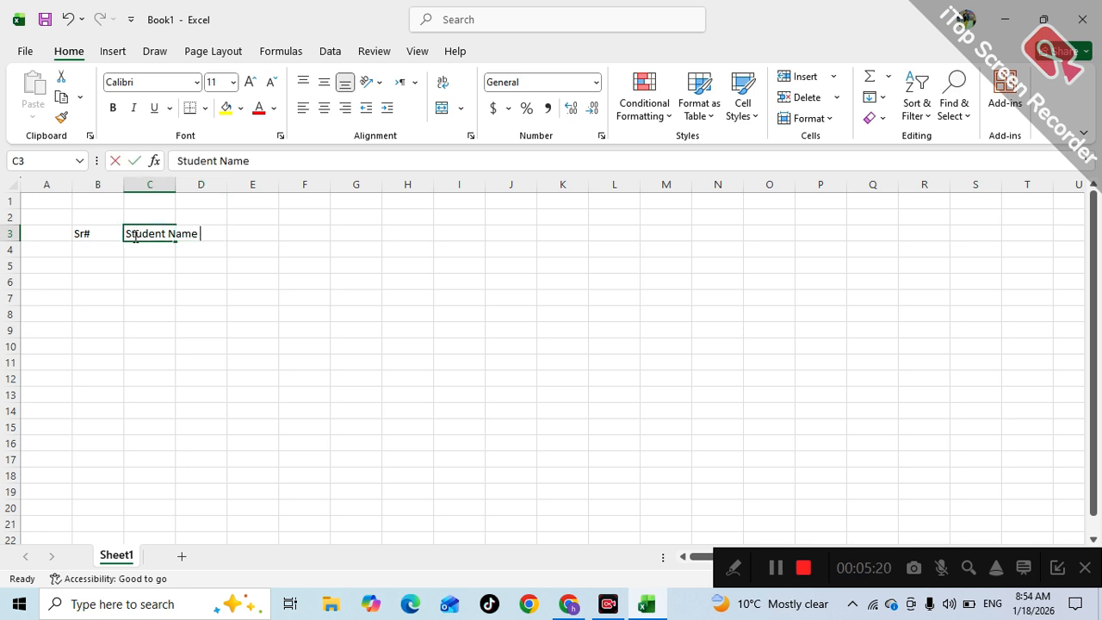
pyautogui.click(166, 271)
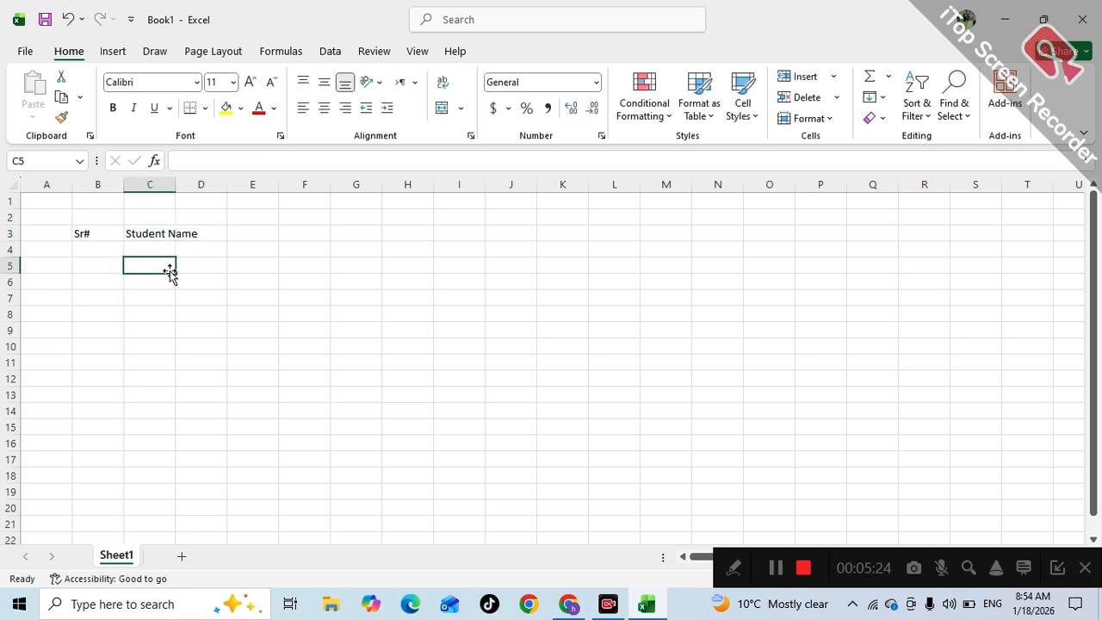
pyautogui.doubleClick(176, 184)
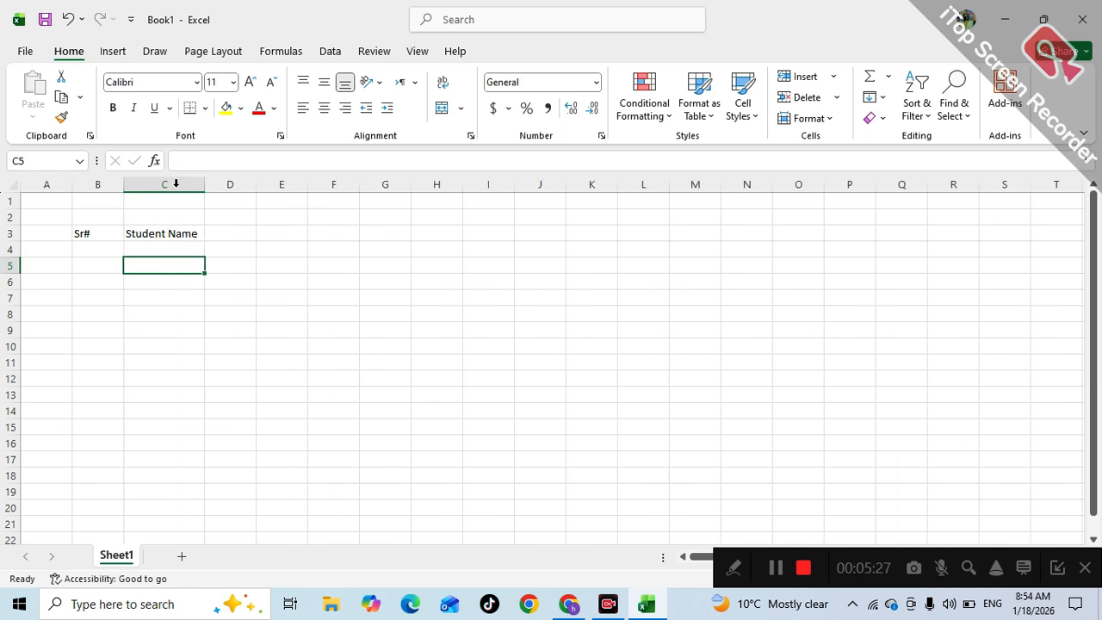
pyautogui.click(208, 233)
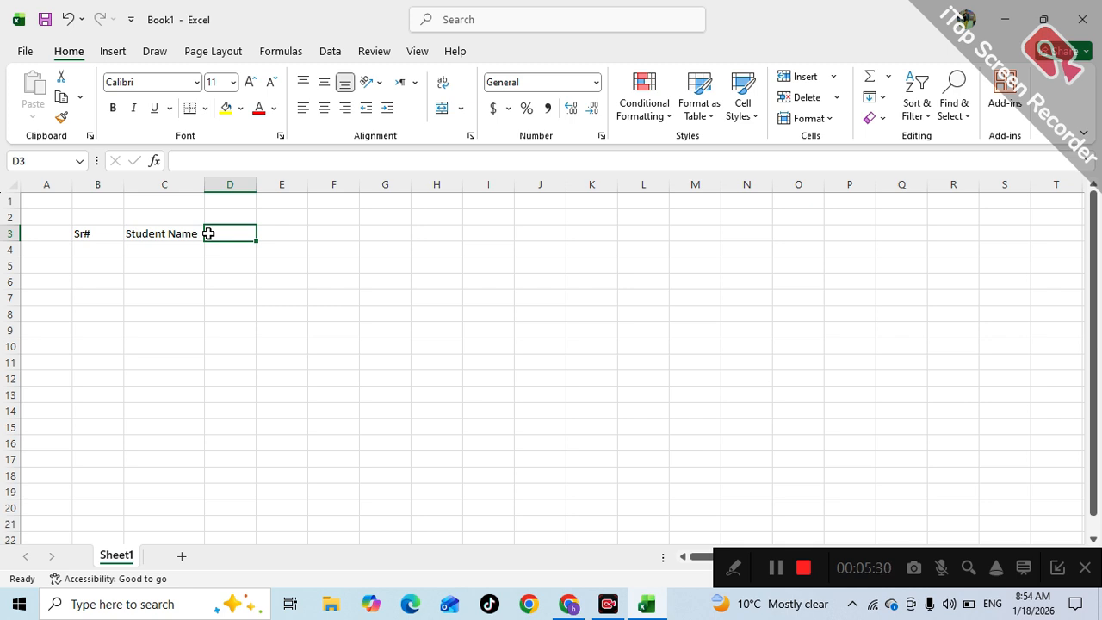
# - Add the Father Name heading in D3 and autofit column D
pyautogui.write('F')
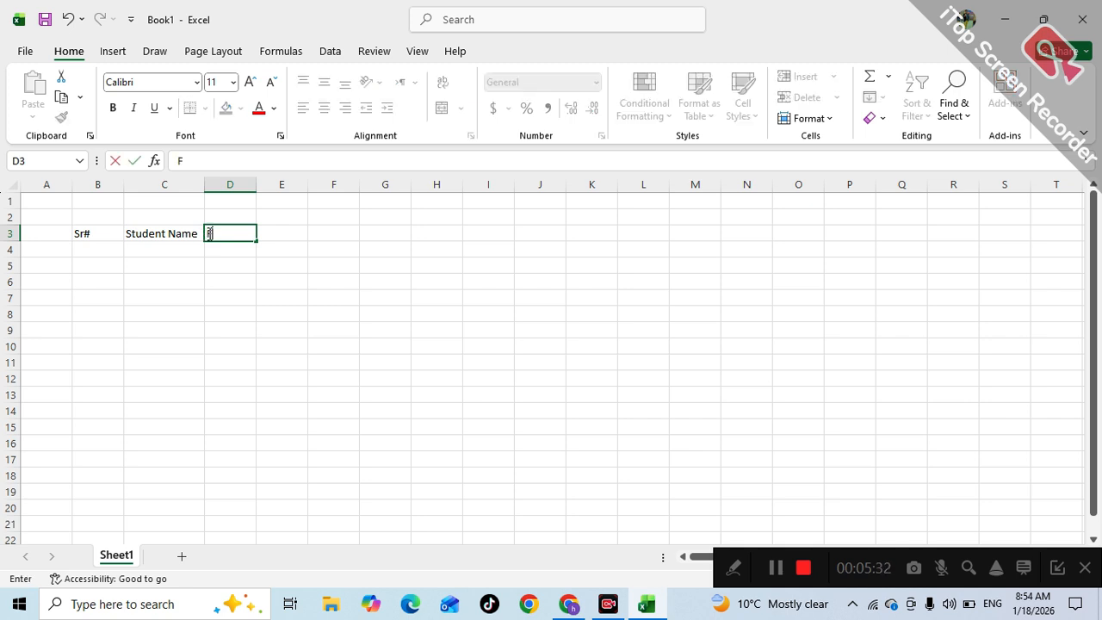
pyautogui.write('ather Na')
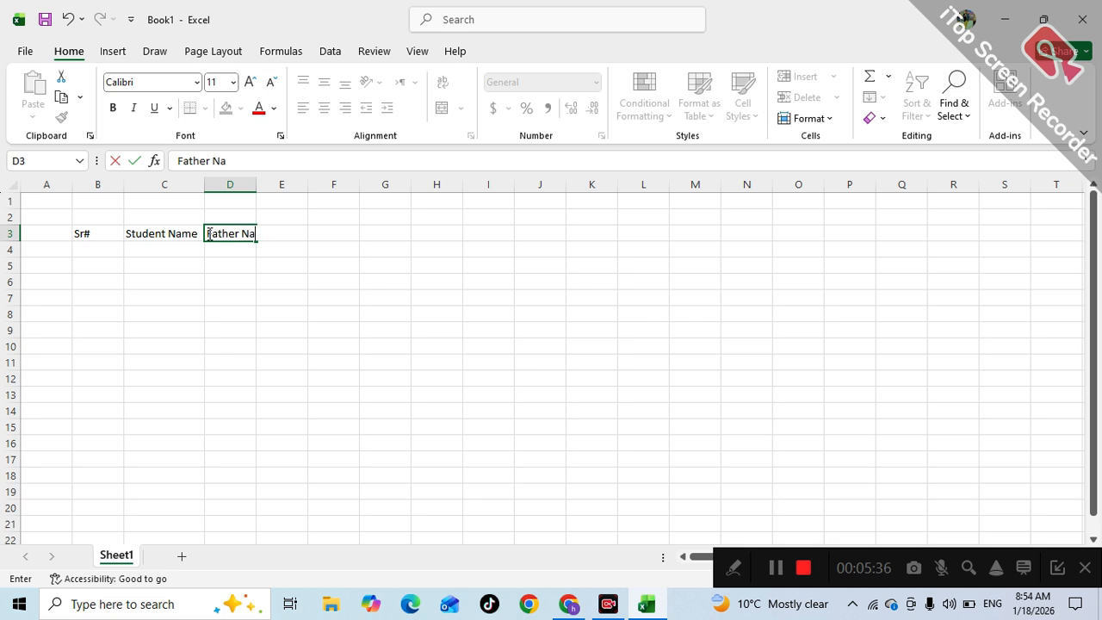
pyautogui.write('me')
pyautogui.click(233, 313)
pyautogui.doubleClick(256, 186)
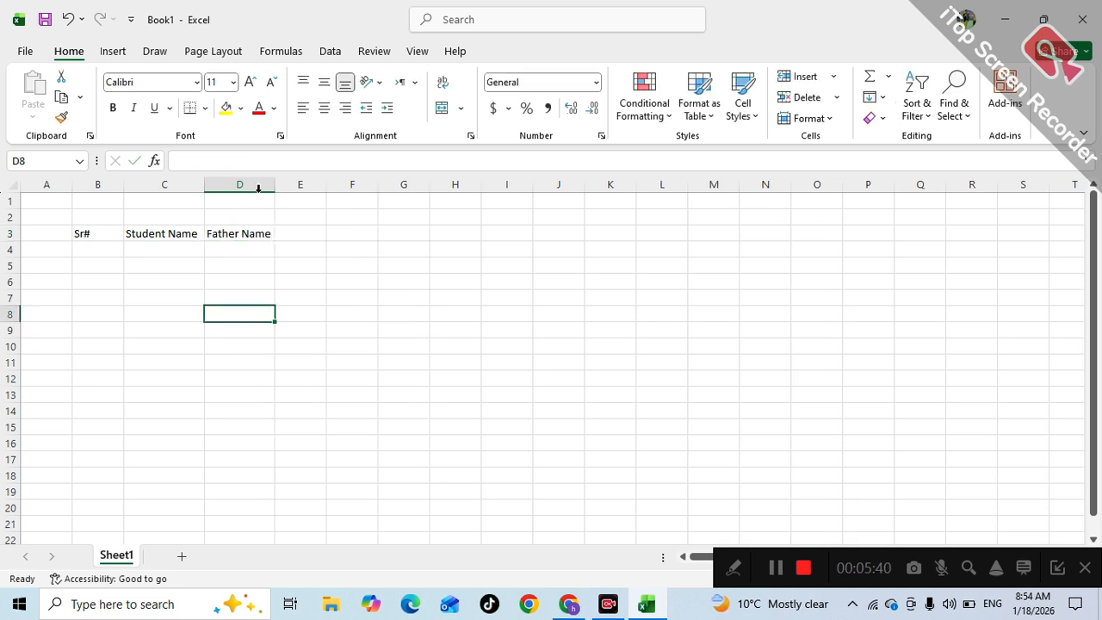
pyautogui.click(290, 233)
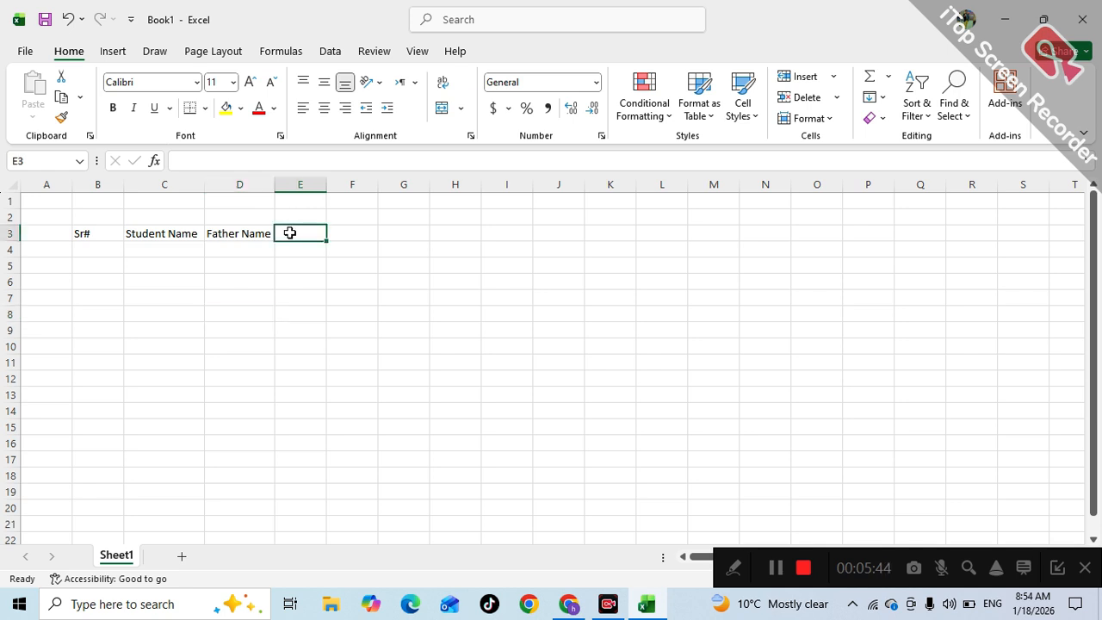
# - Check the scanned PDF and enter the headings Class and Roll# in E3 and F3
pyautogui.write('Rol')
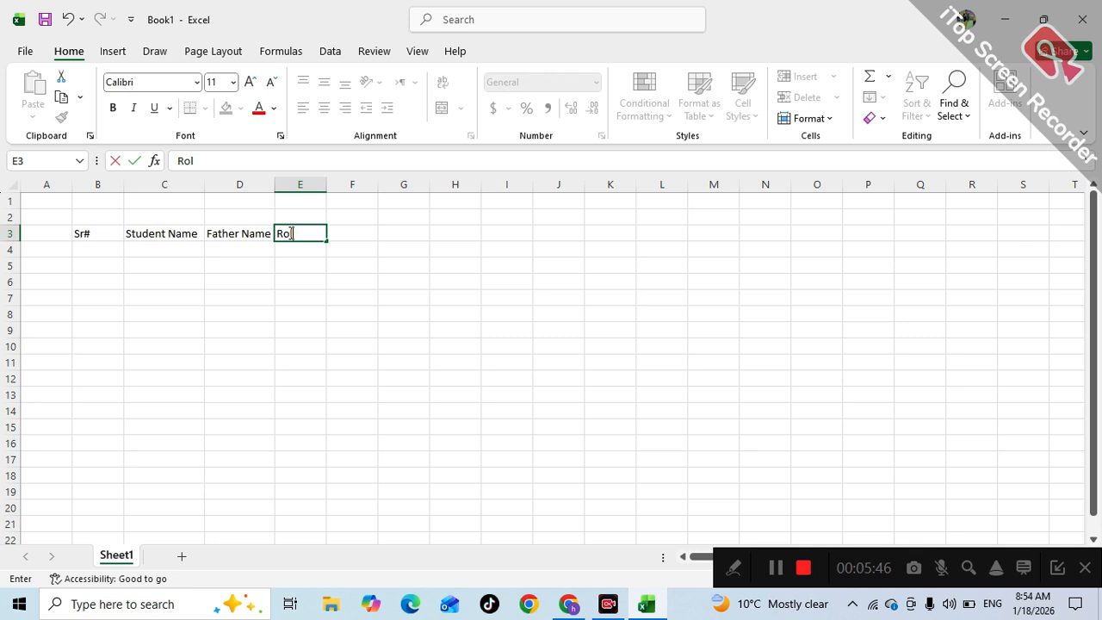
pyautogui.write('l#')
pyautogui.doubleClick(364, 382)
pyautogui.click(568, 604)
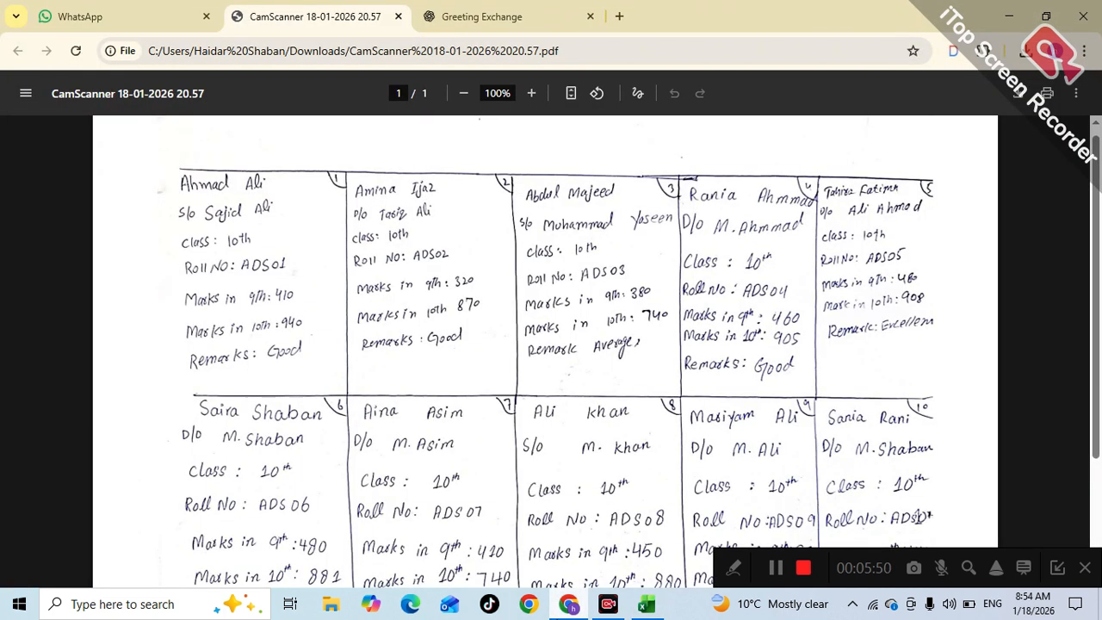
pyautogui.click(568, 604)
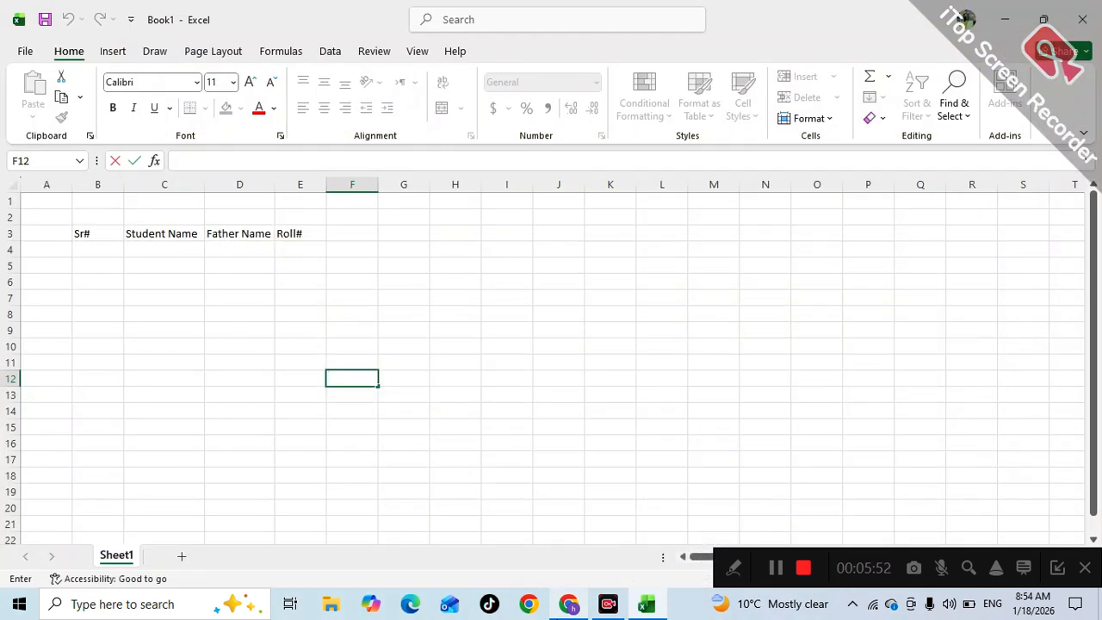
pyautogui.click(301, 243)
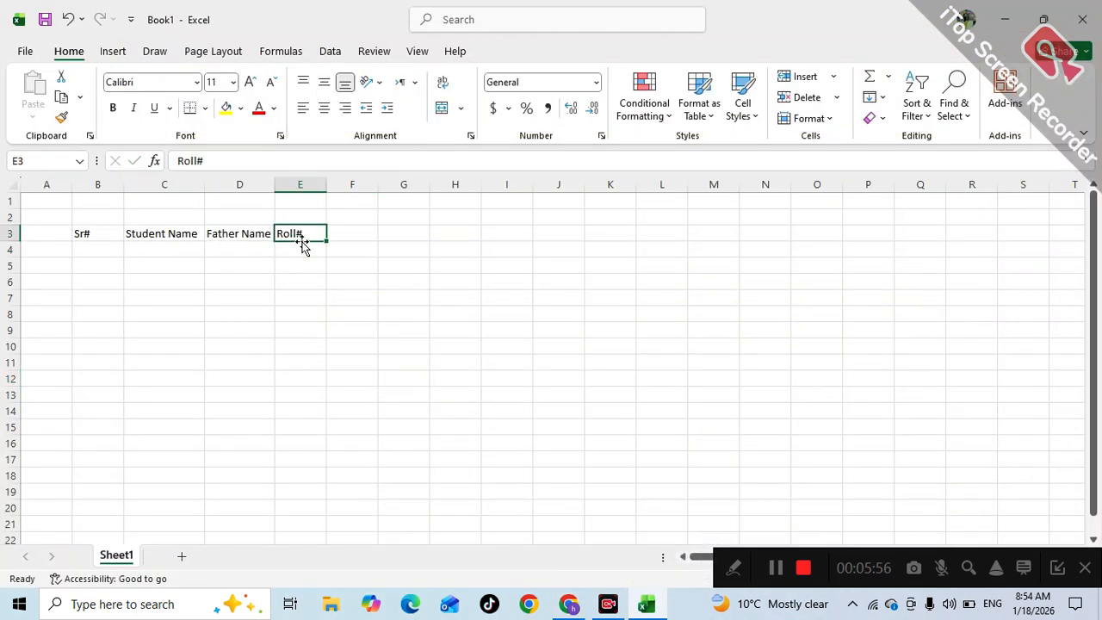
pyautogui.write('Class')
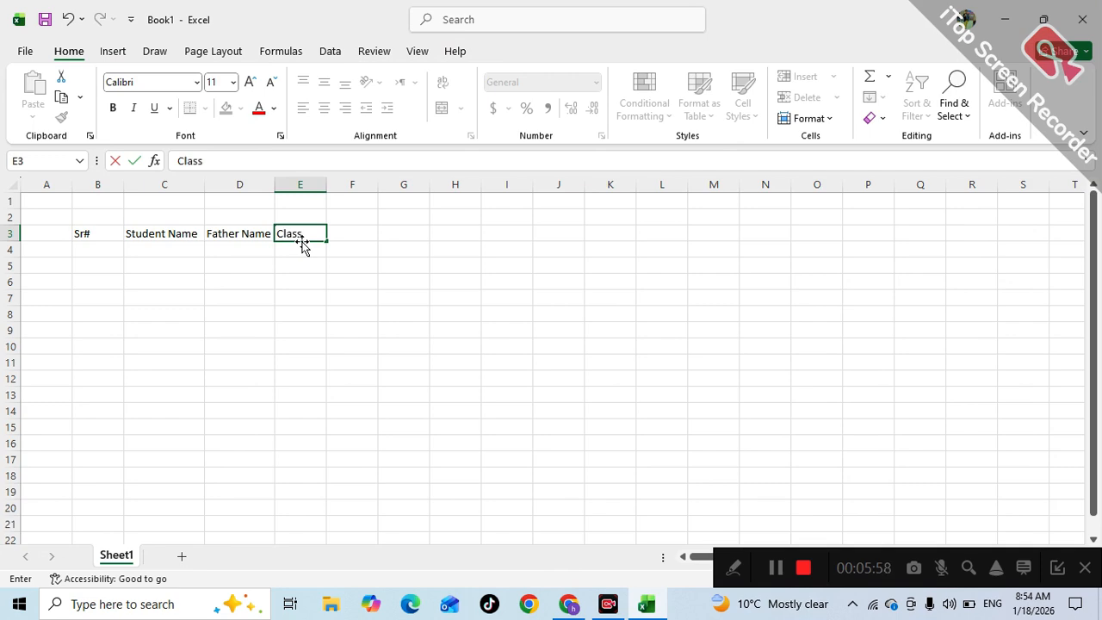
pyautogui.press('Tab')
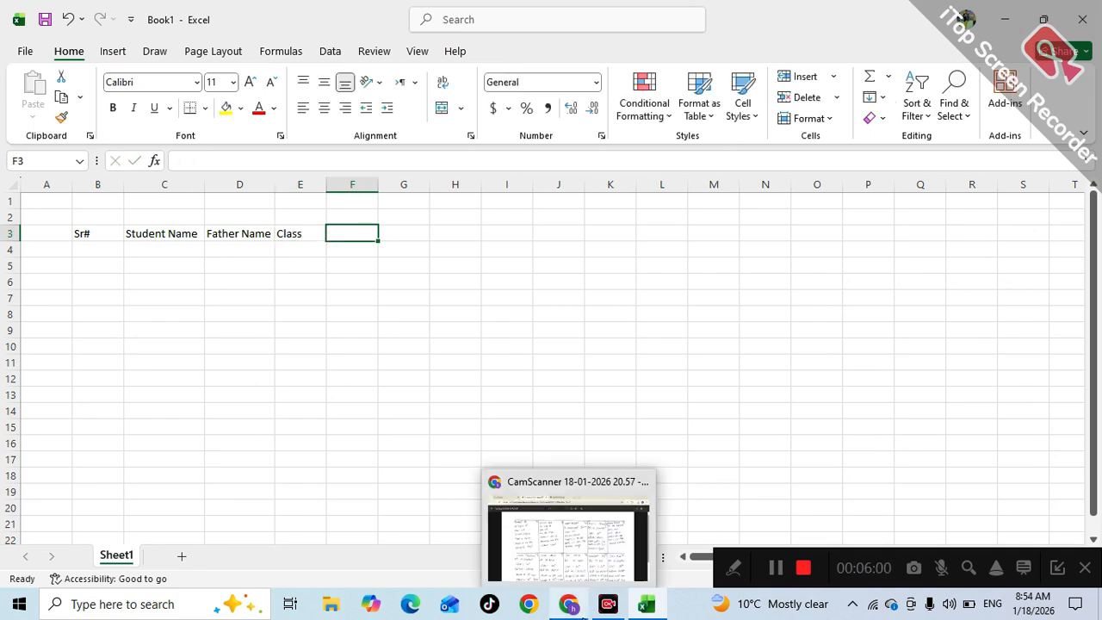
pyautogui.click(584, 614)
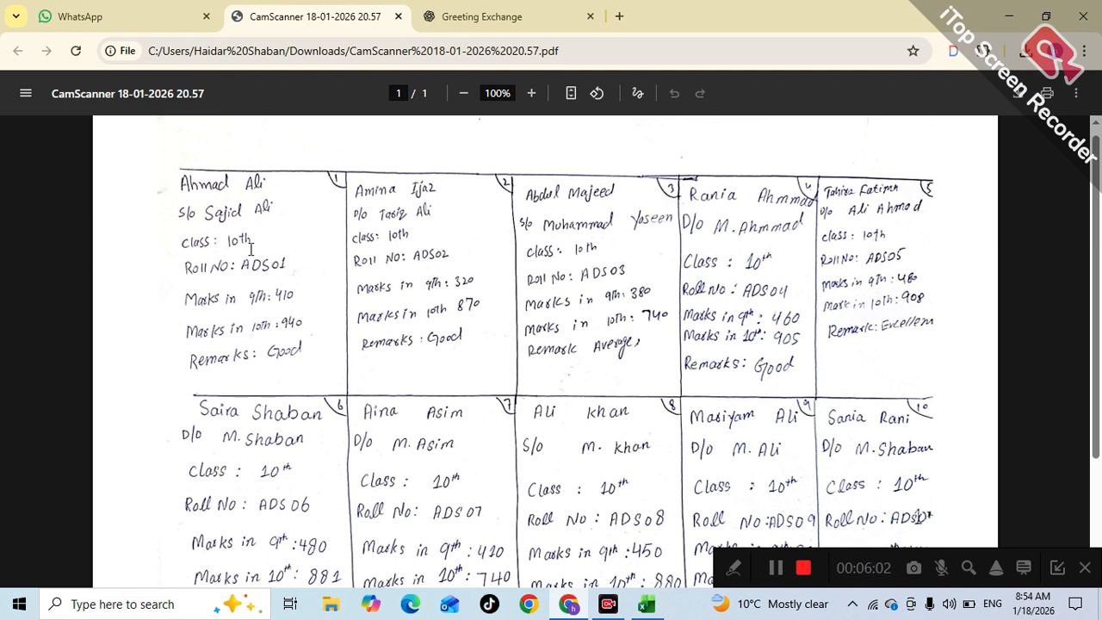
pyautogui.click(1009, 15)
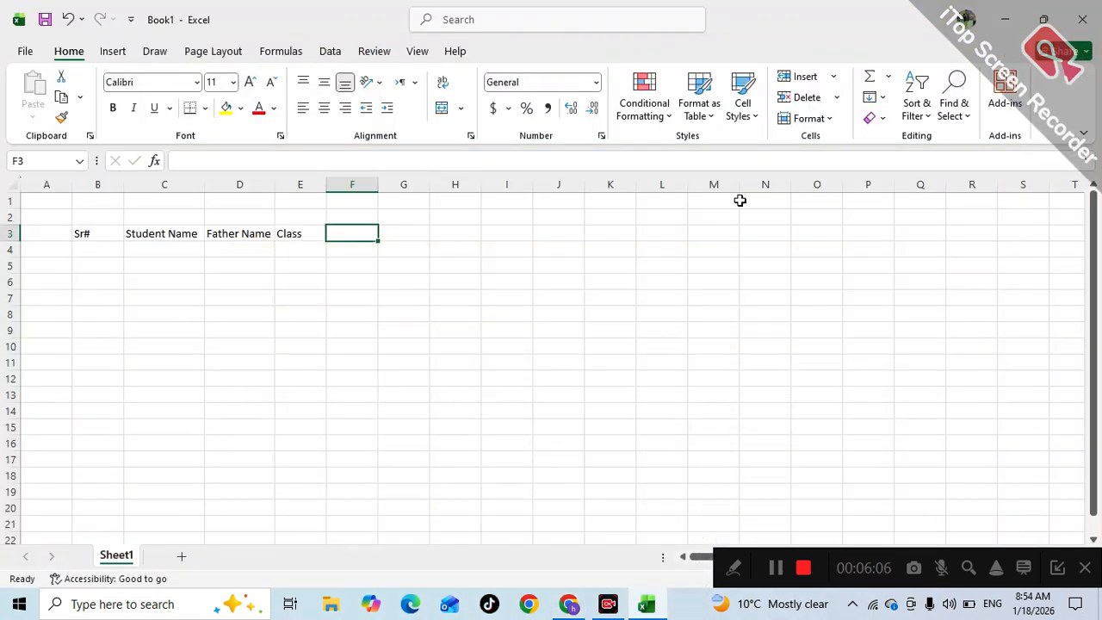
pyautogui.write('R')
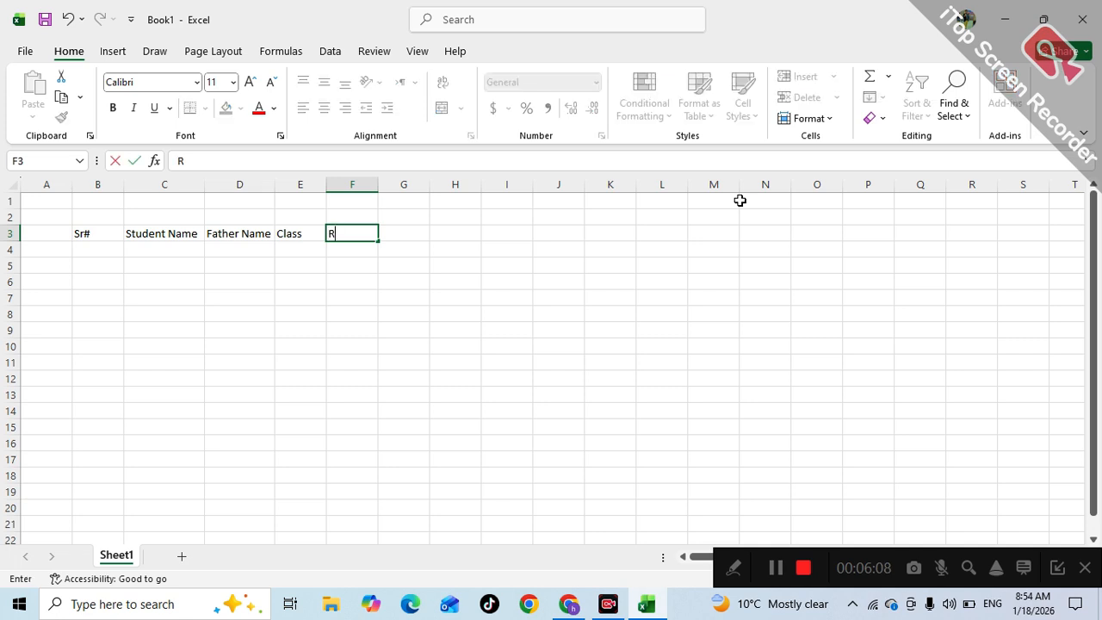
pyautogui.write('oll#')
pyautogui.press('Tab')
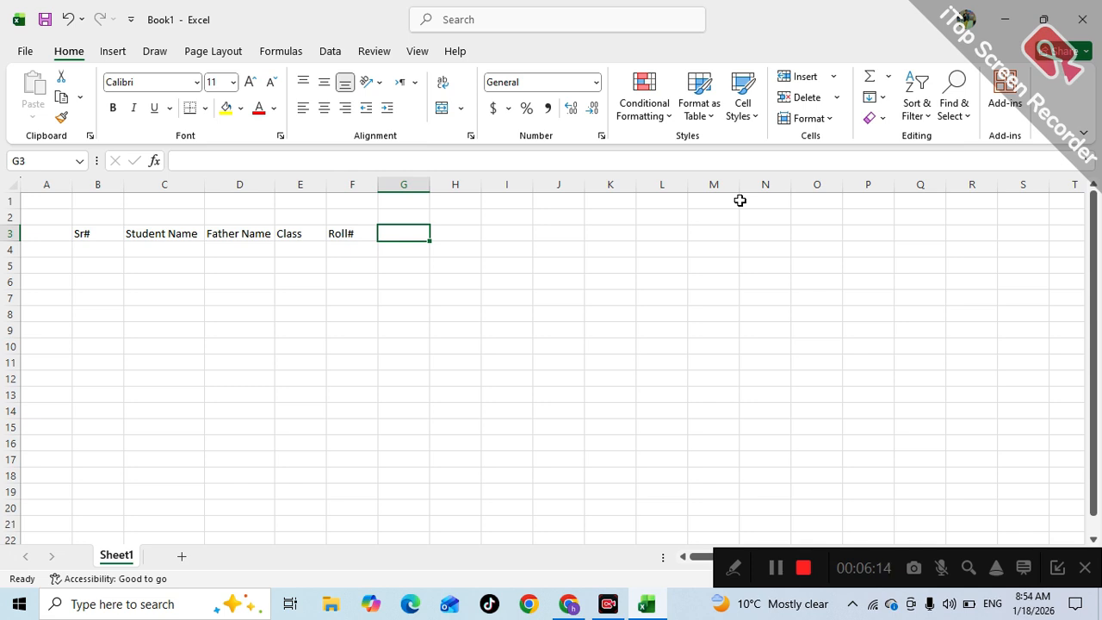
# - Add the headings Marks in 9th and Marks in 10th, widening columns G and H to fit
pyautogui.write('Marks in 9th')
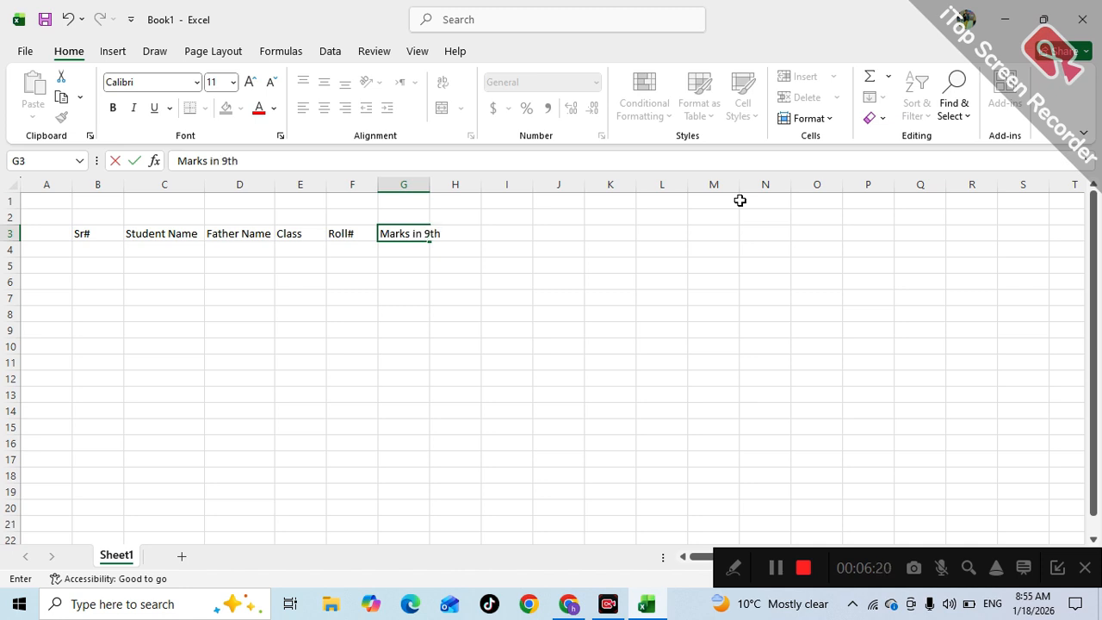
pyautogui.click(815, 247)
pyautogui.moveTo(428, 186); pyautogui.dragTo(447, 186)
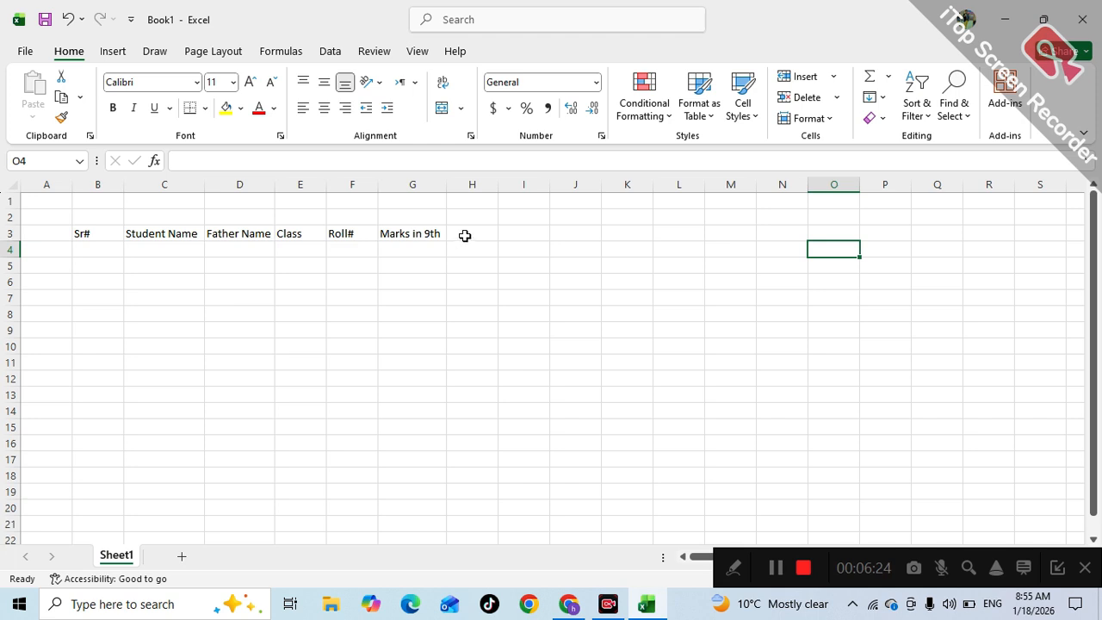
pyautogui.click(465, 235)
pyautogui.write('Marks i')
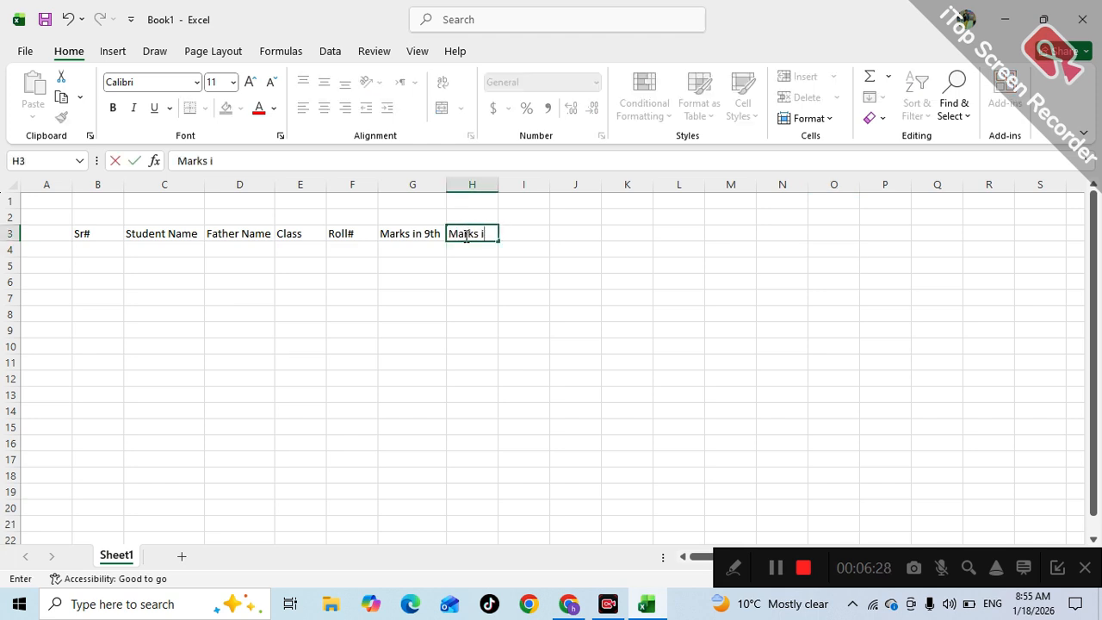
pyautogui.write('n 10th')
pyautogui.click(526, 342)
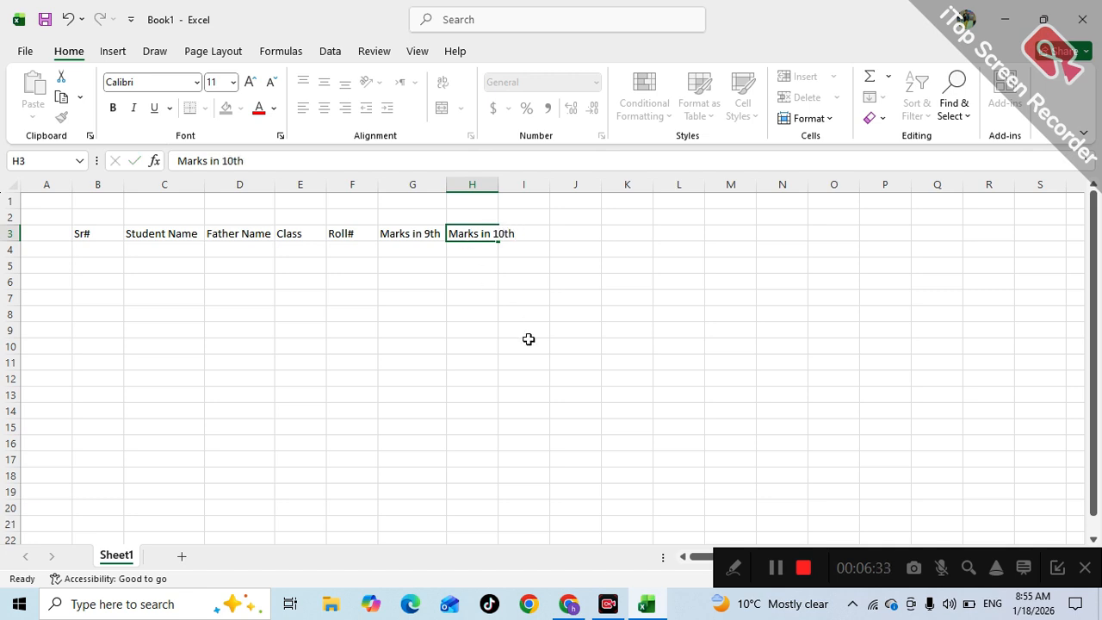
pyautogui.doubleClick(499, 186)
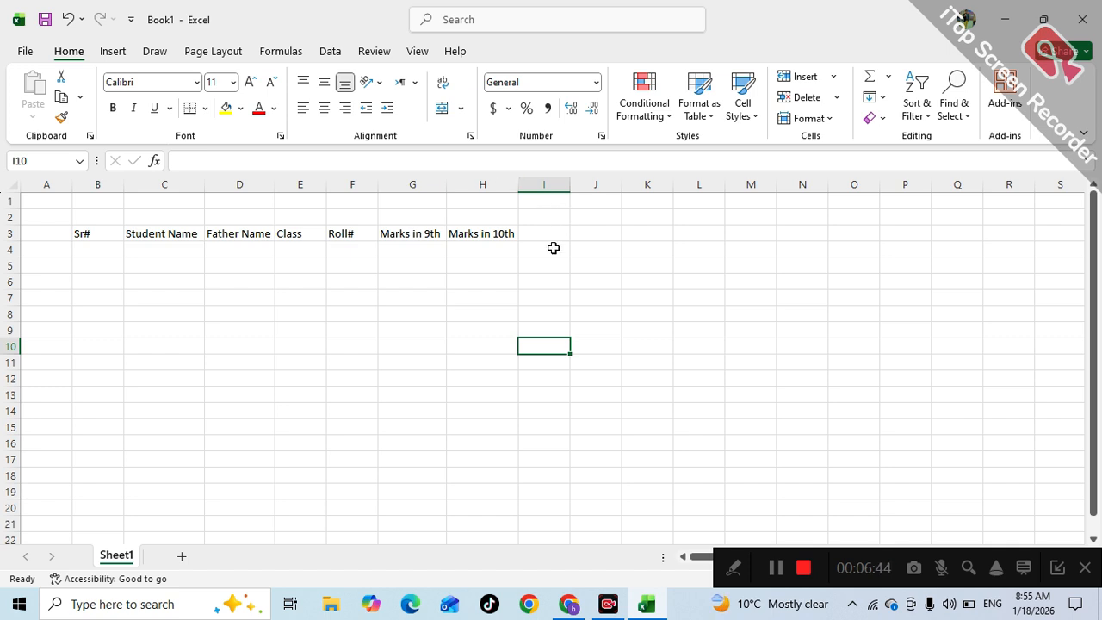
# - Add the final heading Remarks in I3
pyautogui.click(554, 238)
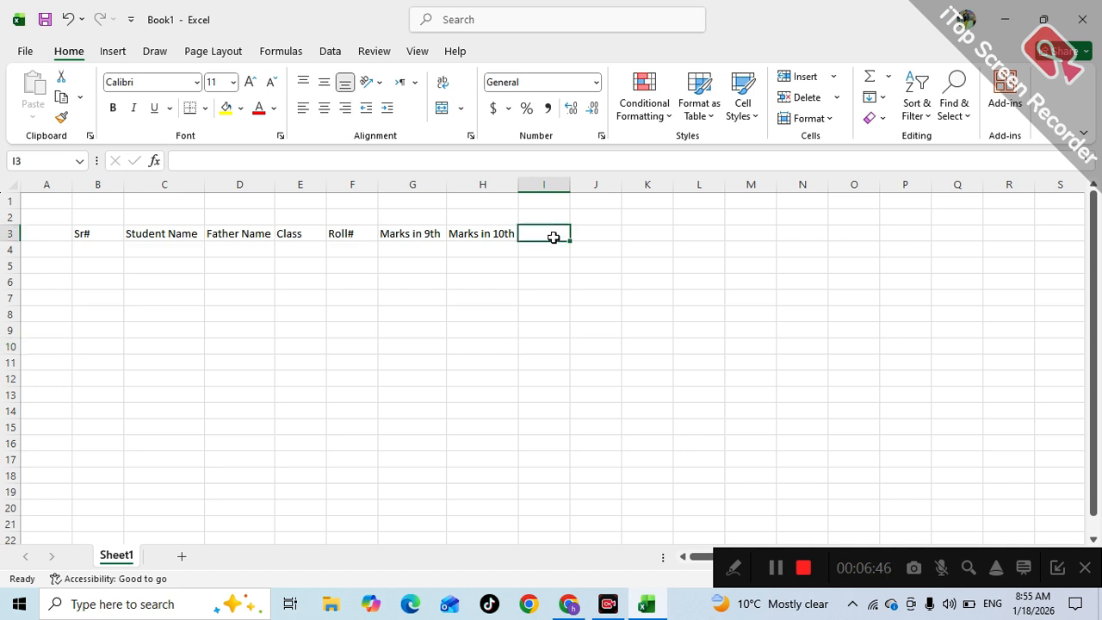
pyautogui.write('Re')
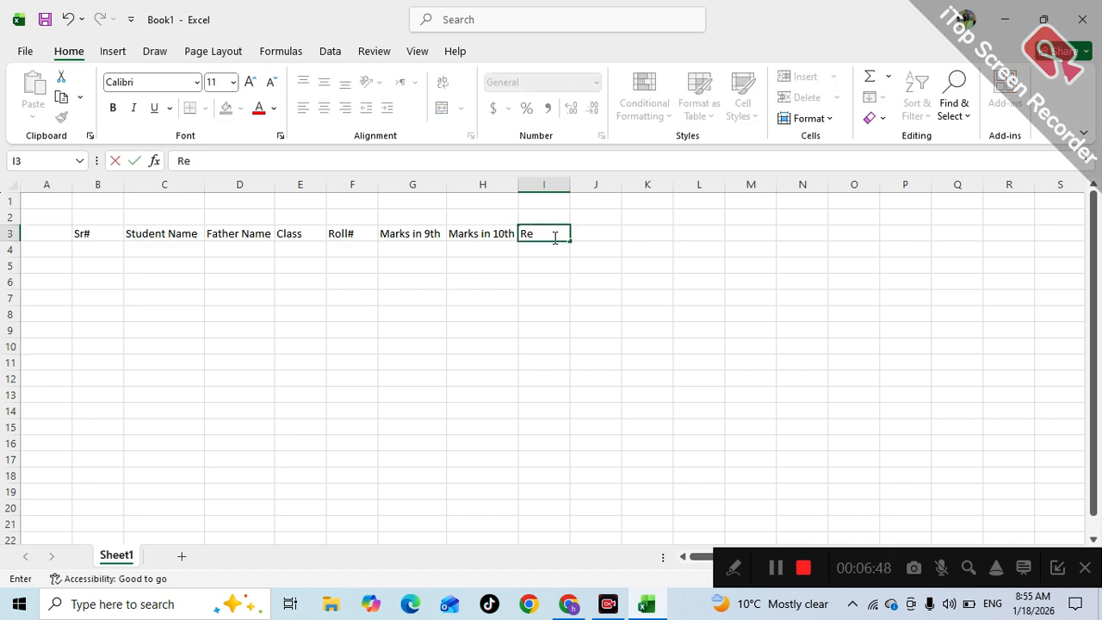
pyautogui.write('mar')
pyautogui.write('ks')
pyautogui.click(566, 280)
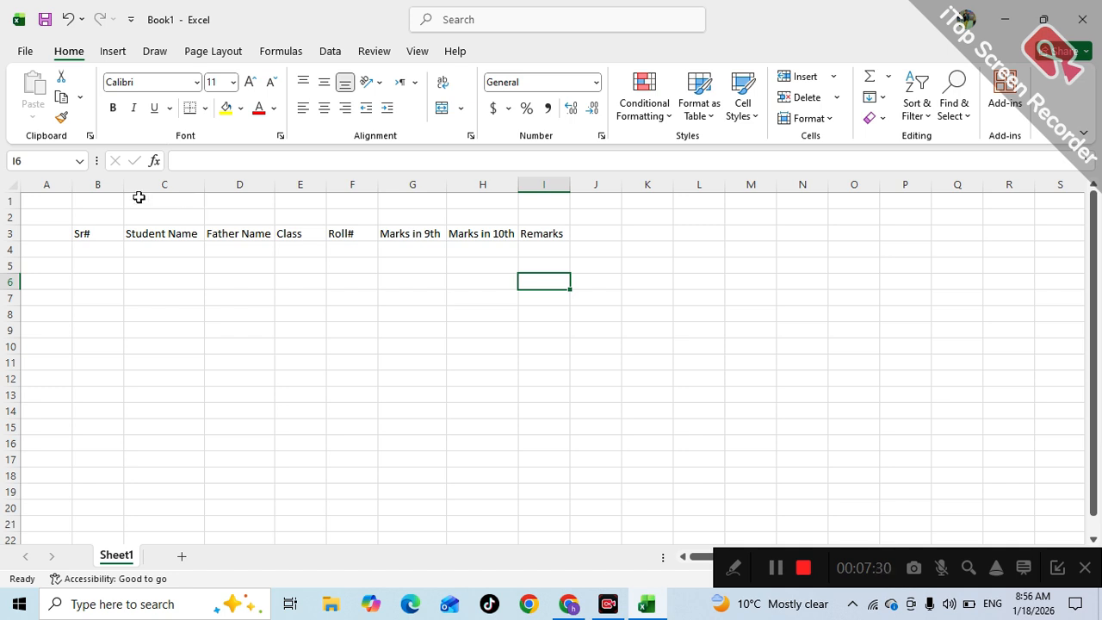
# - Narrow column B and widen columns C, D, F and I for names and remarks
pyautogui.moveTo(125, 184); pyautogui.dragTo(105, 184)
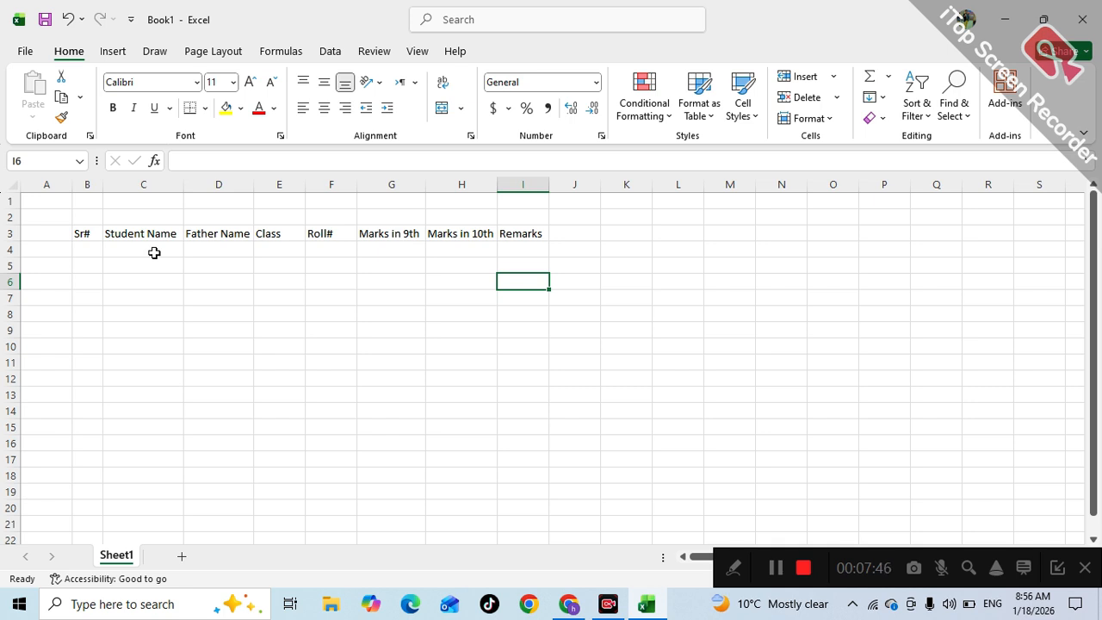
pyautogui.moveTo(154, 252); pyautogui.dragTo(177, 386)
pyautogui.click(258, 346)
pyautogui.moveTo(182, 188); pyautogui.dragTo(244, 191)
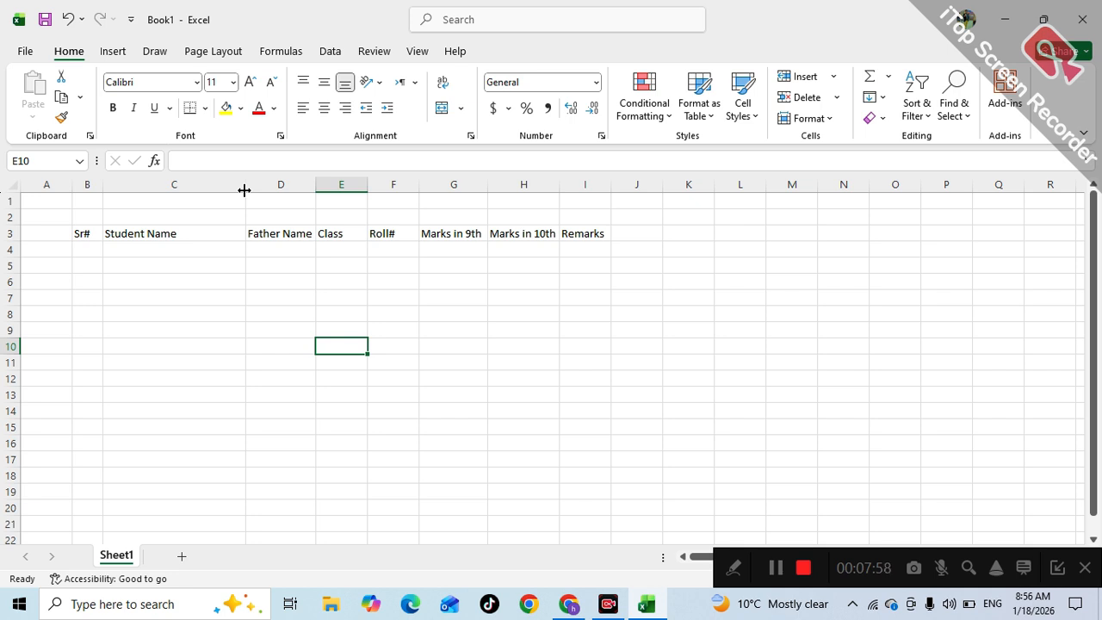
pyautogui.moveTo(315, 180); pyautogui.dragTo(365, 180)
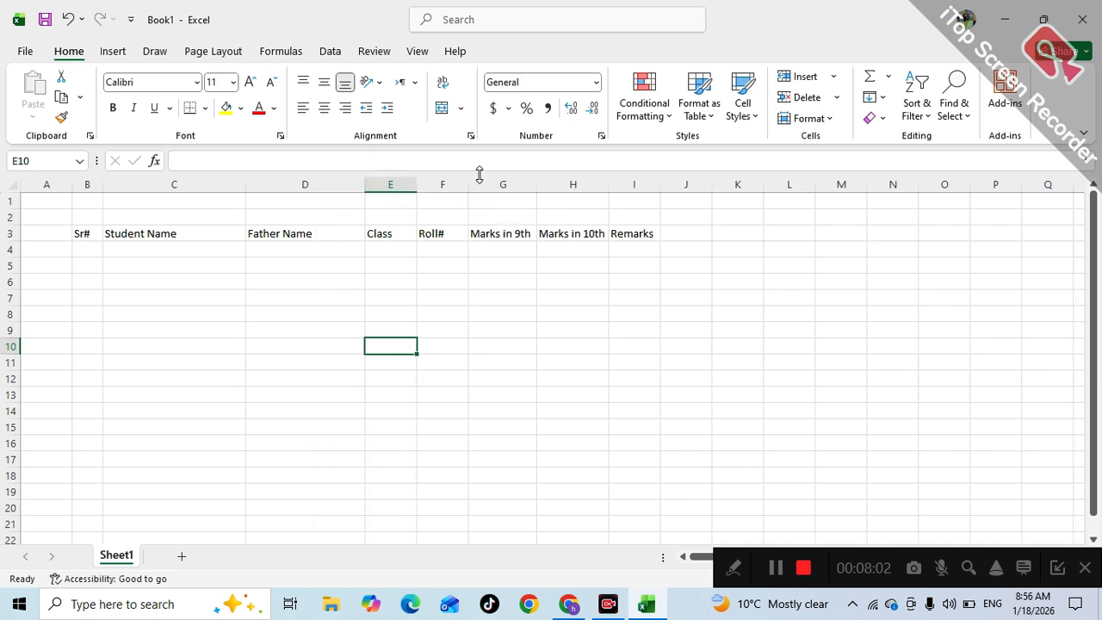
pyautogui.moveTo(470, 183); pyautogui.dragTo(478, 190)
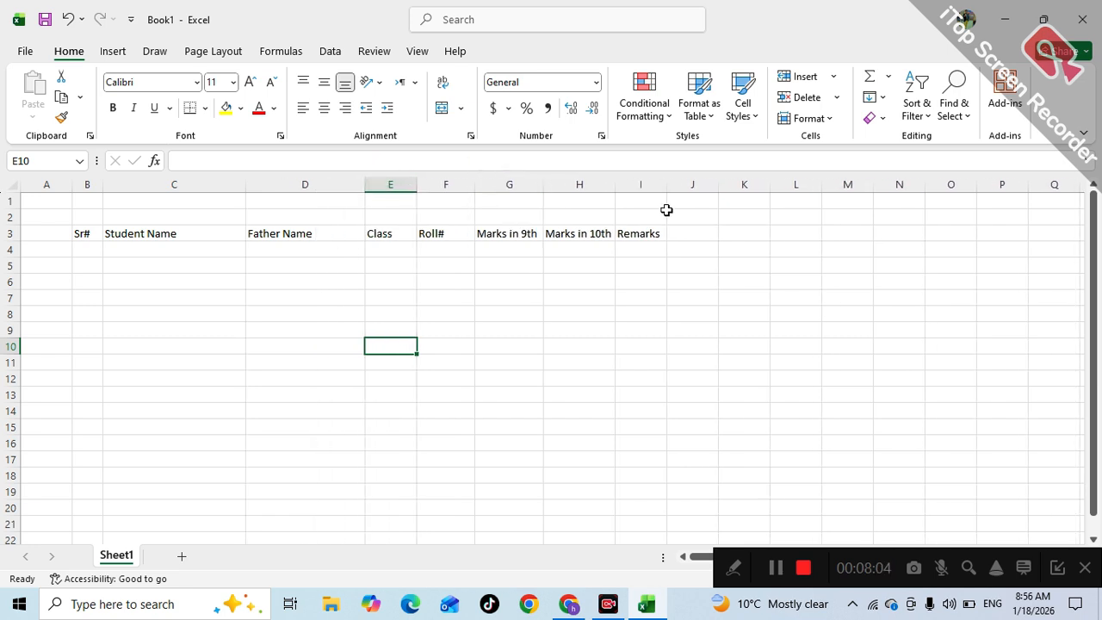
pyautogui.moveTo(666, 184); pyautogui.dragTo(729, 192)
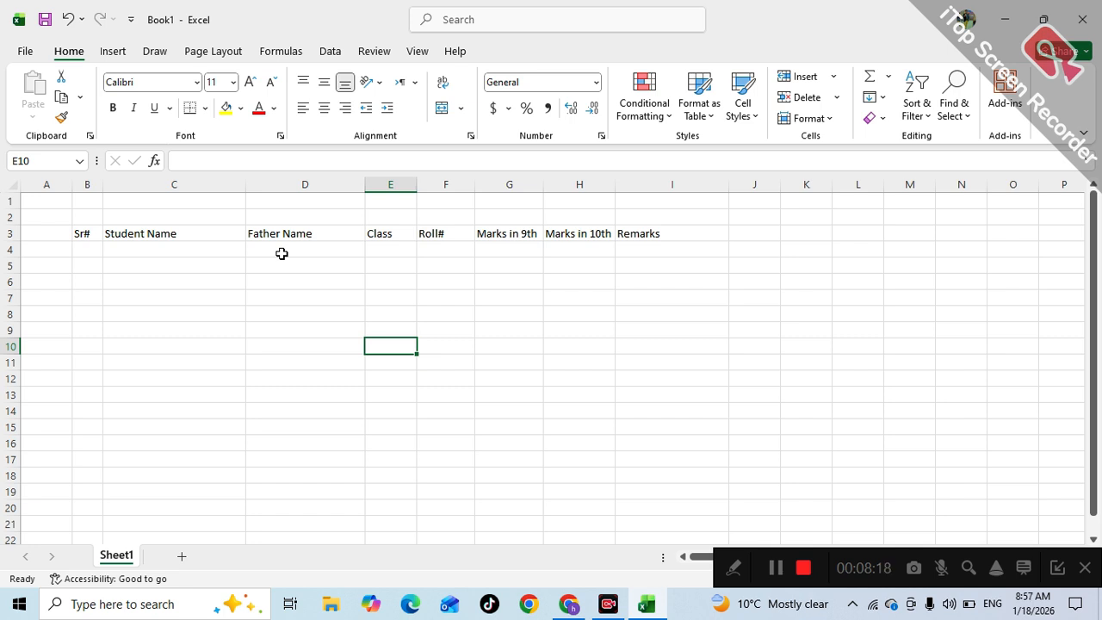
pyautogui.click(94, 234)
# - Apply All Borders to the table area B3:I19
pyautogui.moveTo(95, 235); pyautogui.dragTo(631, 495)
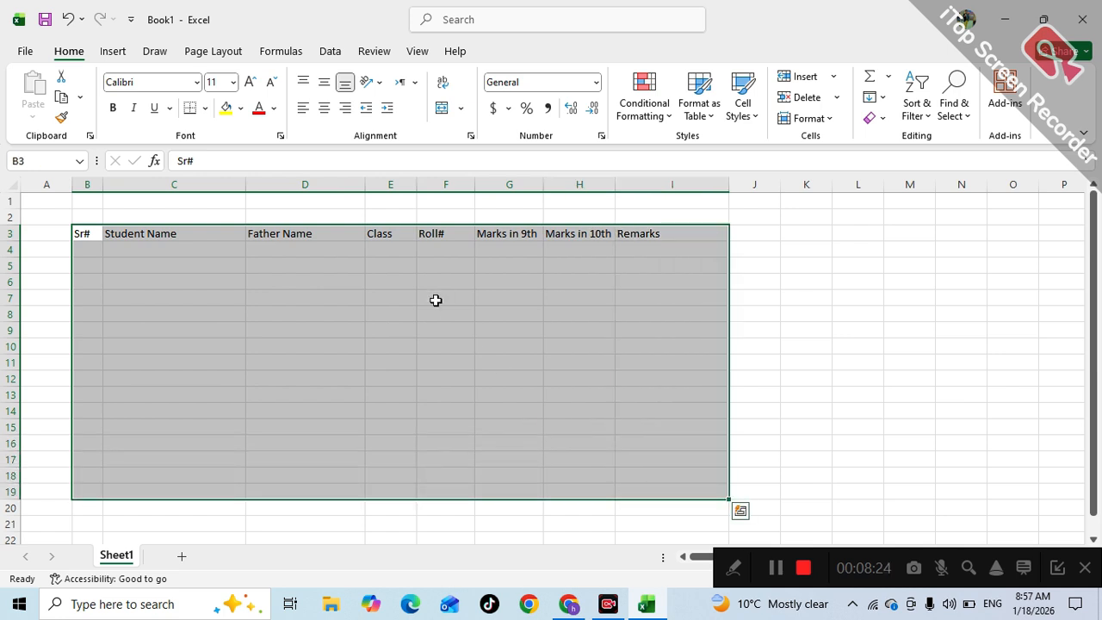
pyautogui.click(207, 108)
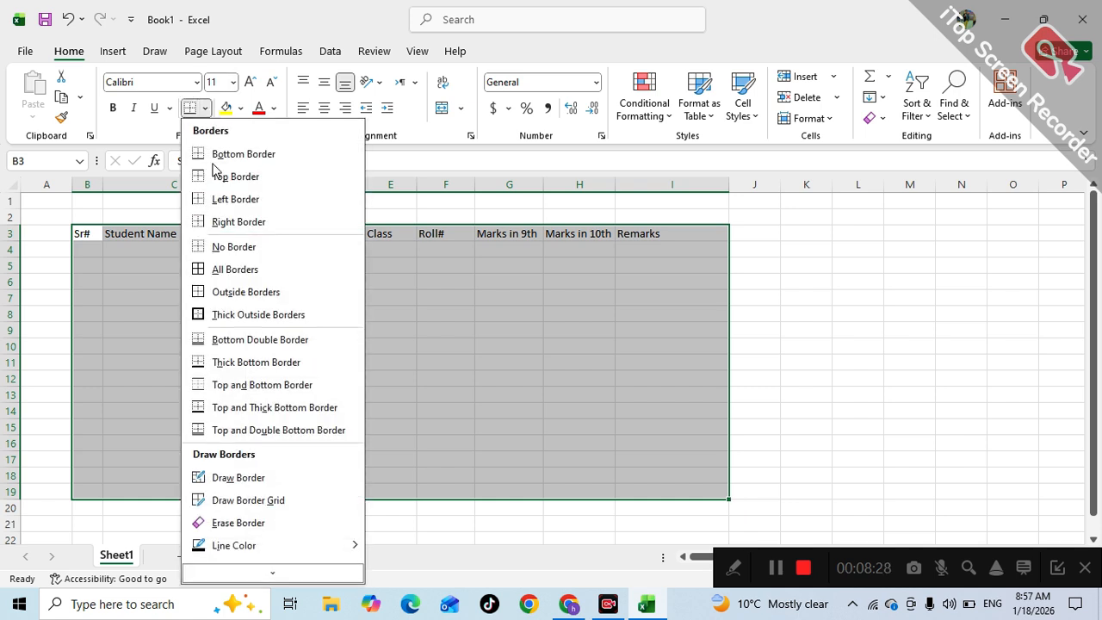
pyautogui.click(215, 271)
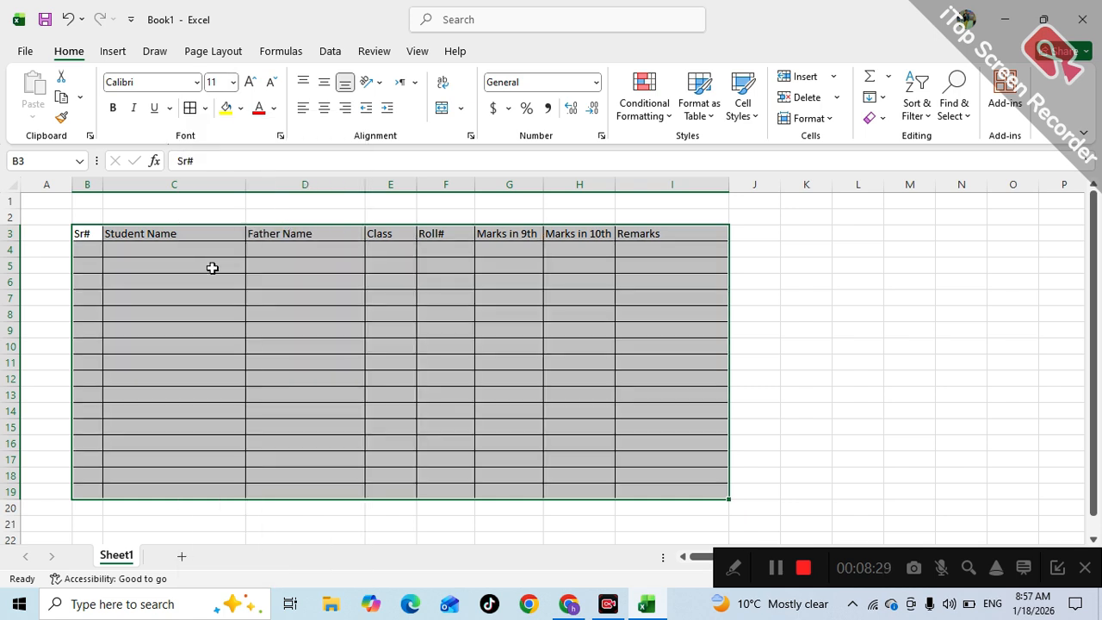
pyautogui.click(267, 337)
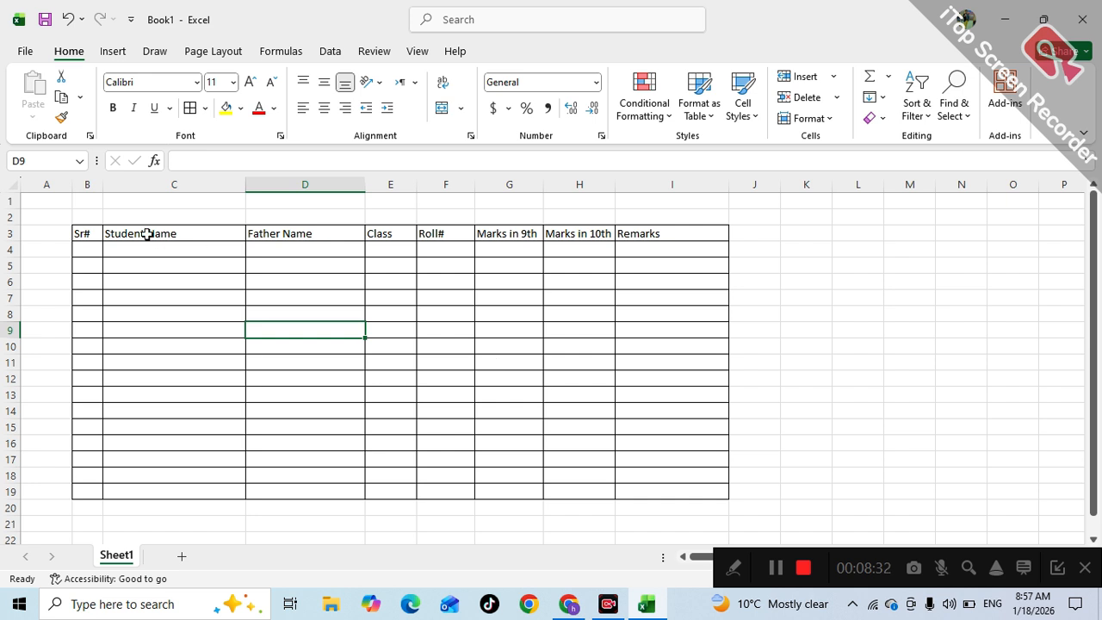
# - Give the header row B3:I3 a yellow fill and bold text
pyautogui.moveTo(86, 229); pyautogui.dragTo(637, 233)
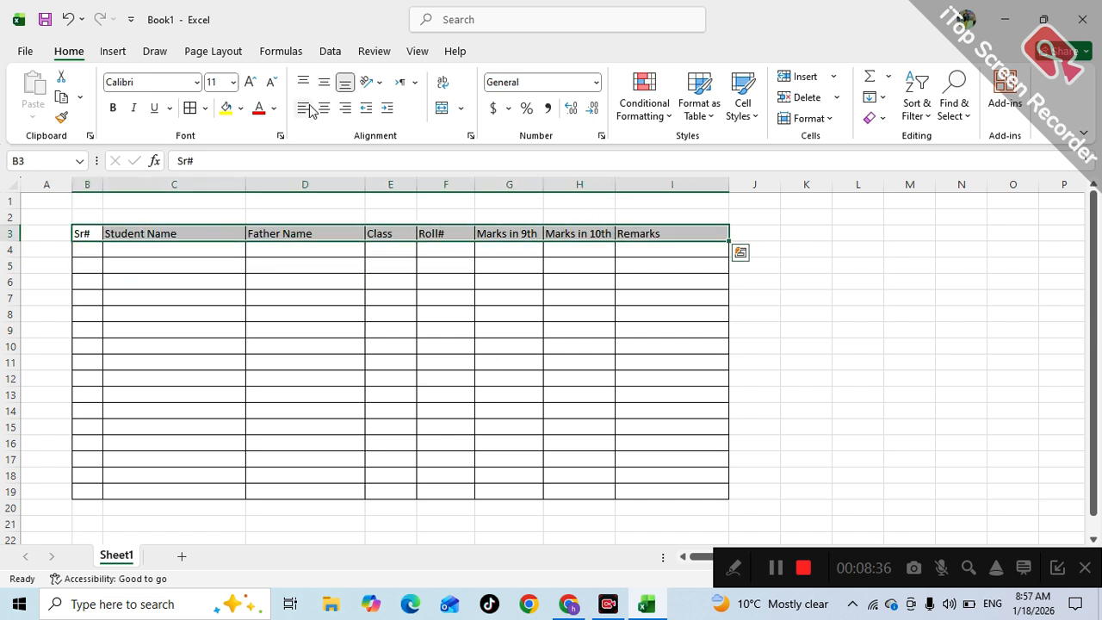
pyautogui.click(227, 109)
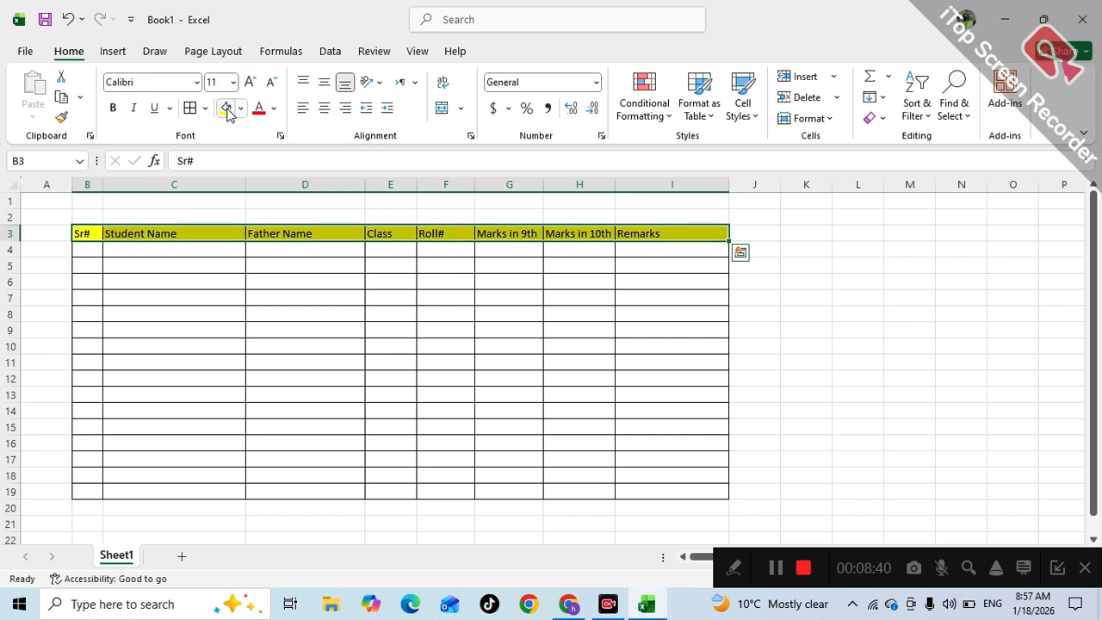
pyautogui.click(112, 110)
pyautogui.click(179, 313)
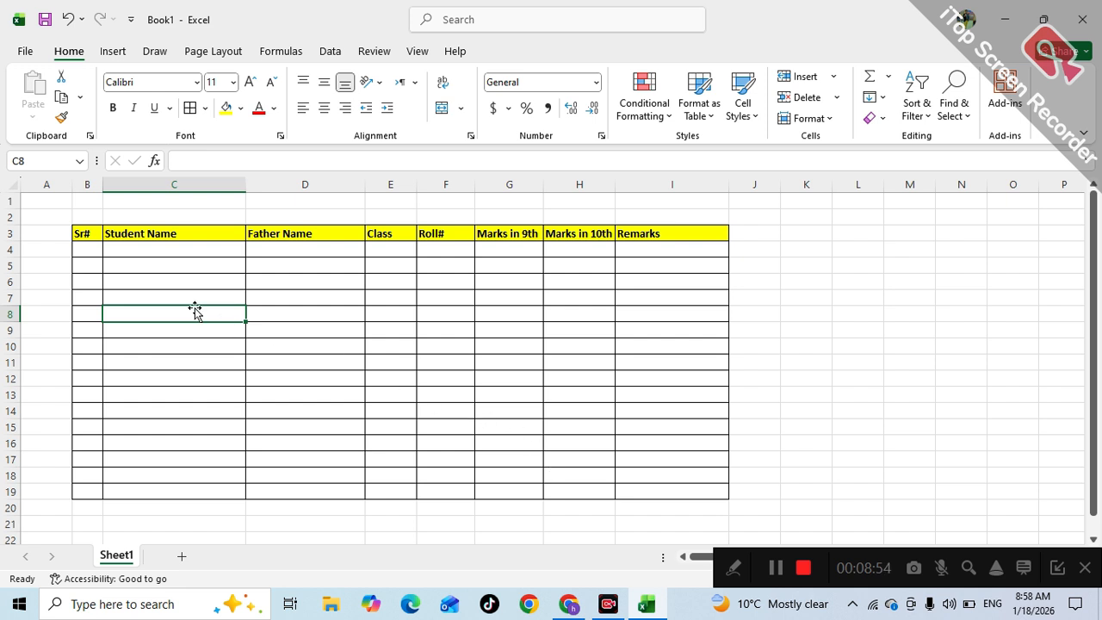
# - Enter 1 in B4, centred horizontally and vertically
pyautogui.click(85, 248)
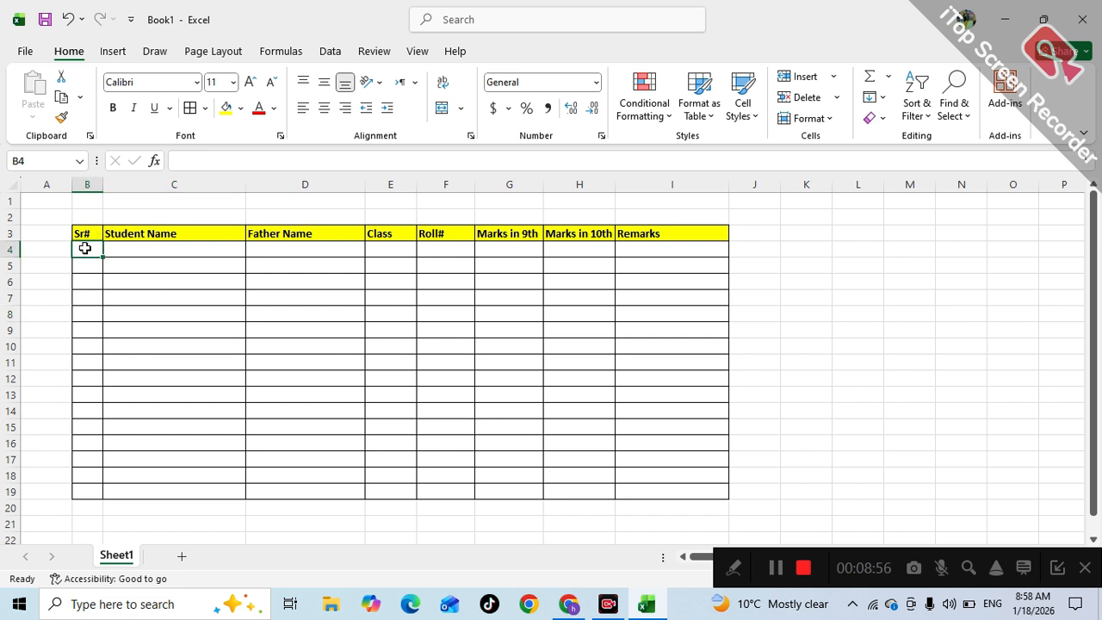
pyautogui.write('1')
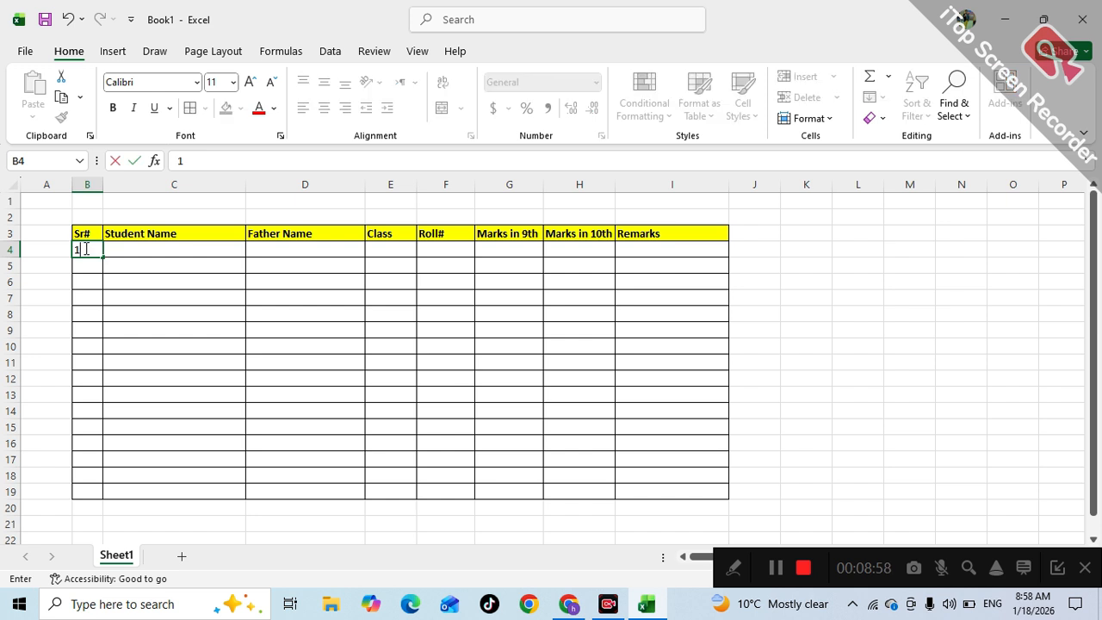
pyautogui.click(127, 272)
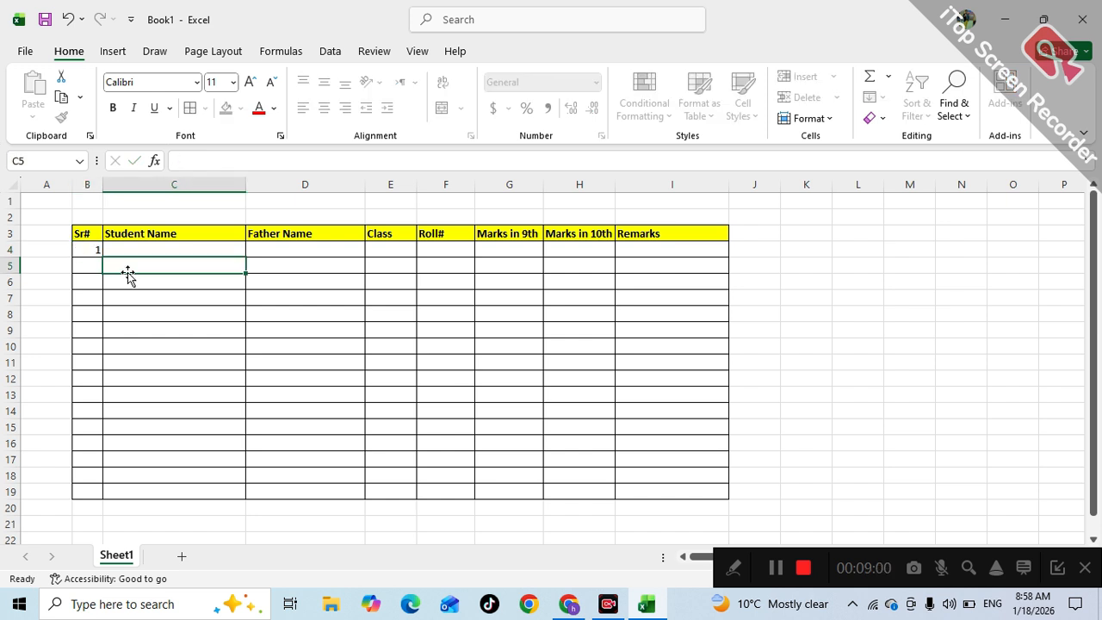
pyautogui.click(93, 253)
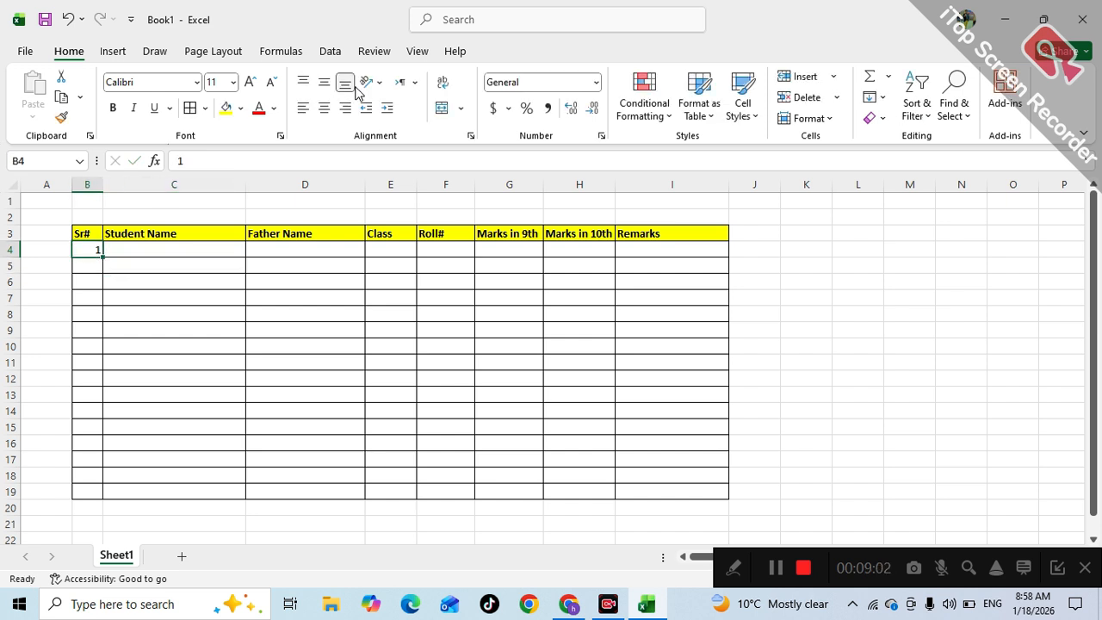
pyautogui.click(324, 108)
pyautogui.click(324, 82)
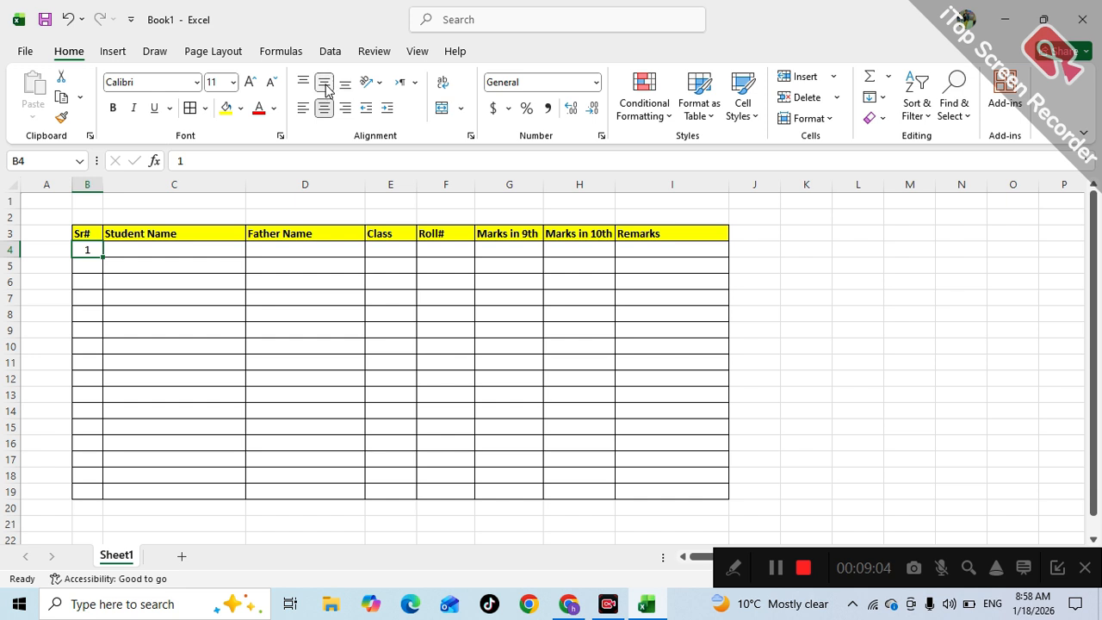
# - Fill B4 down to B19 as a series numbering 1 to 16
pyautogui.moveTo(102, 256); pyautogui.dragTo(102, 501)
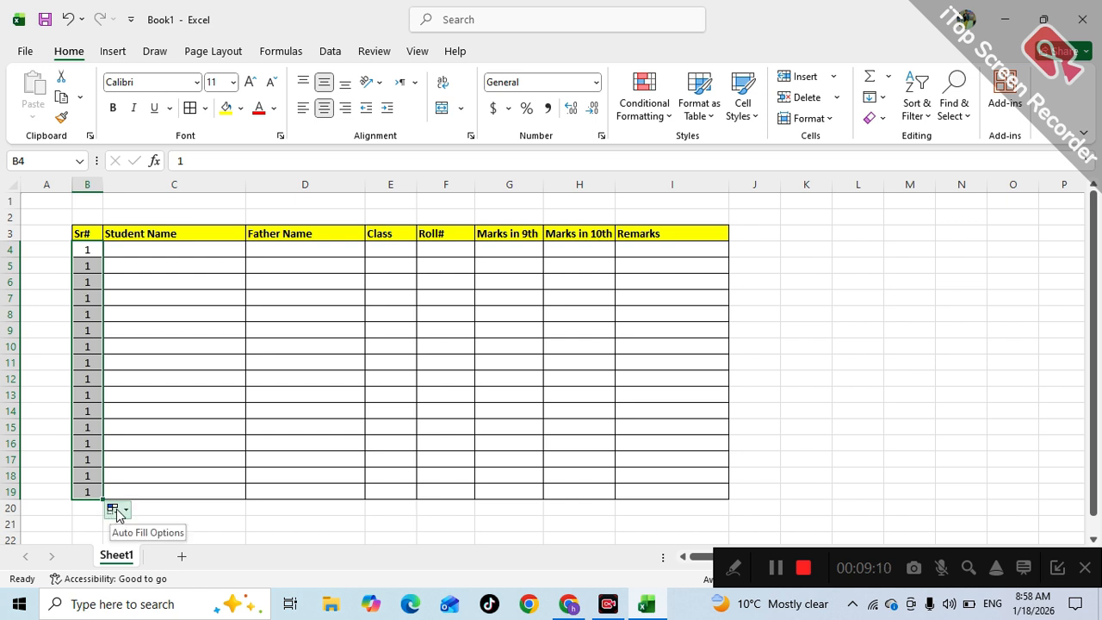
pyautogui.click(113, 512)
pyautogui.click(140, 435)
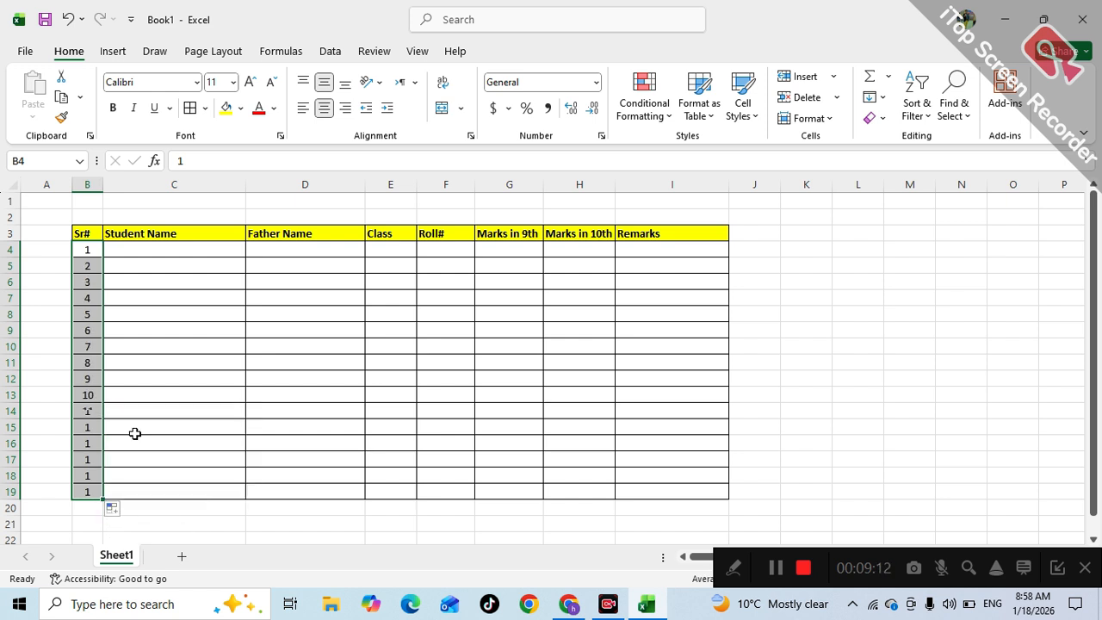
pyautogui.click(297, 387)
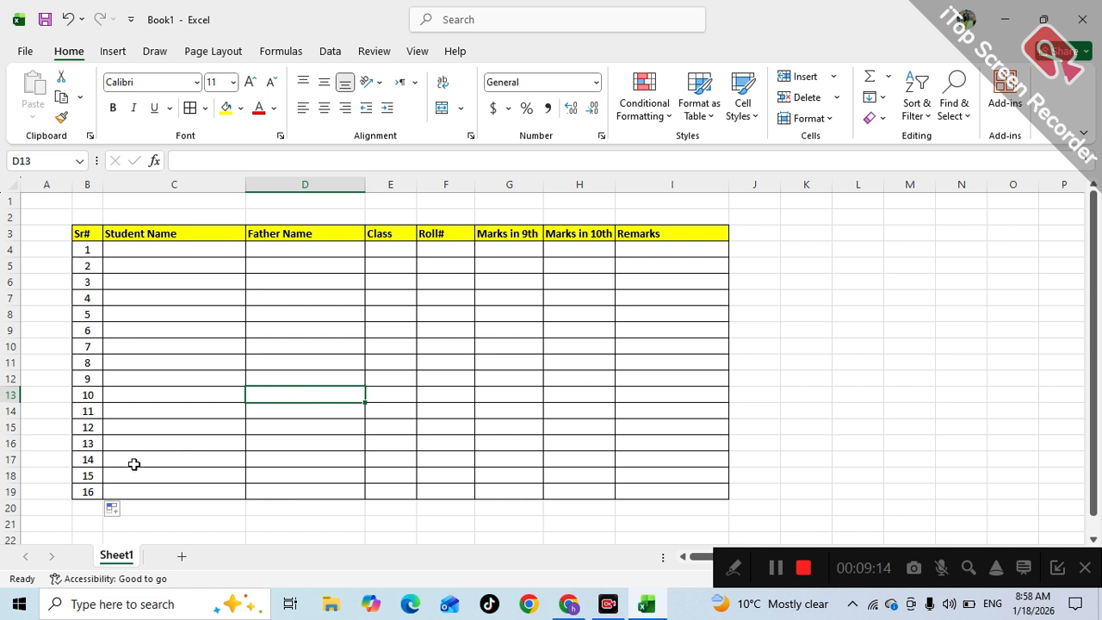
pyautogui.click(97, 490)
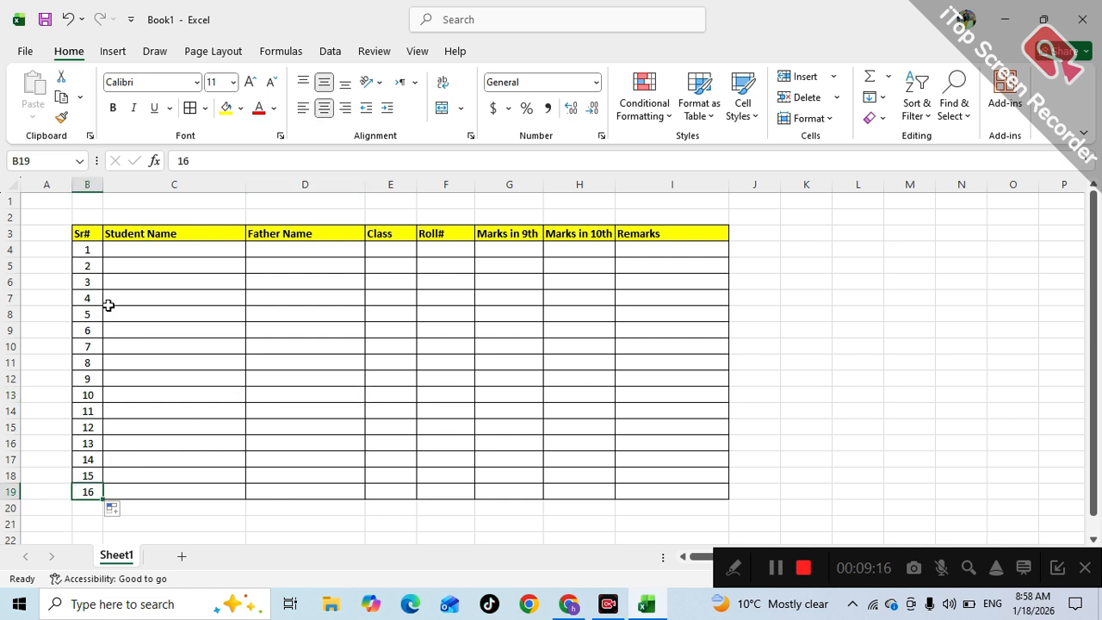
pyautogui.click(135, 247)
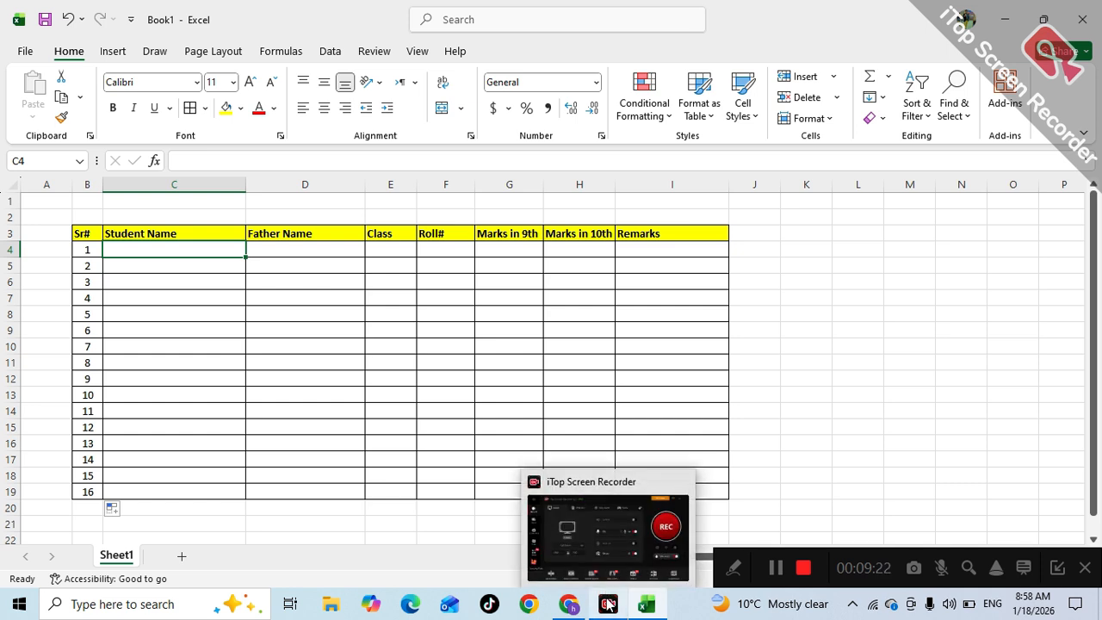
# - Snap the student records PDF to the right half, with the Excel window beside it on the left
pyautogui.click(571, 603)
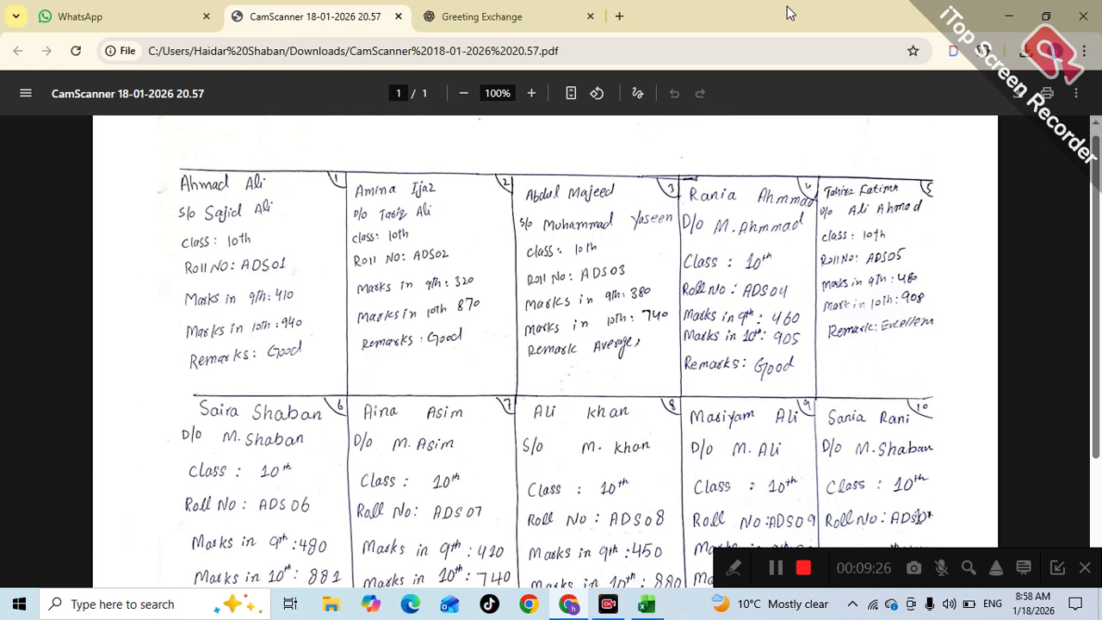
pyautogui.press('super+Right')
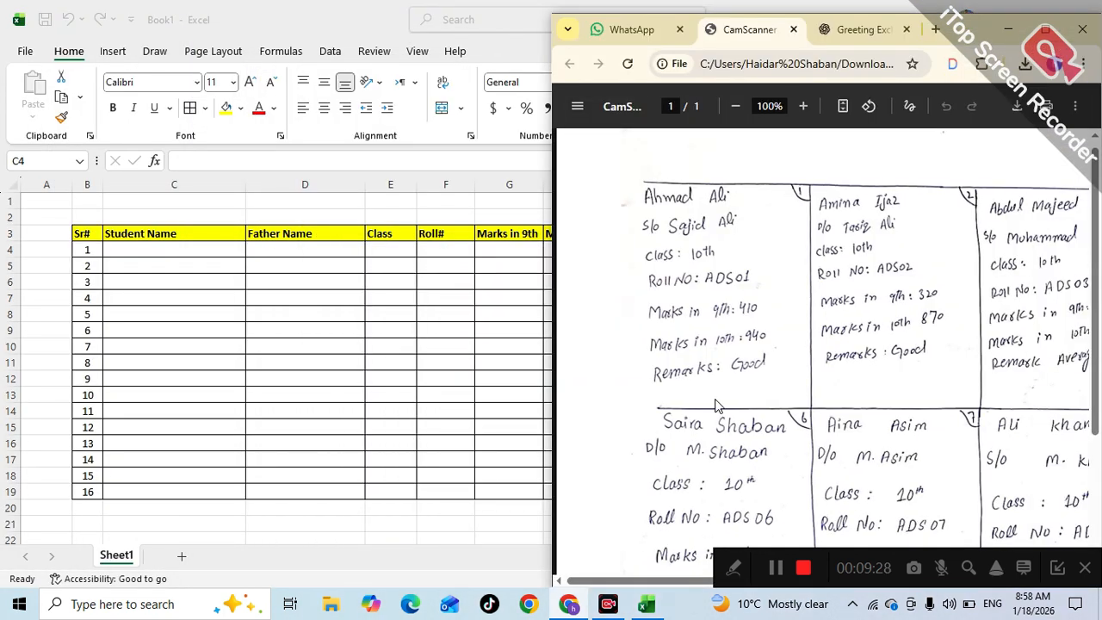
pyautogui.click(120, 245)
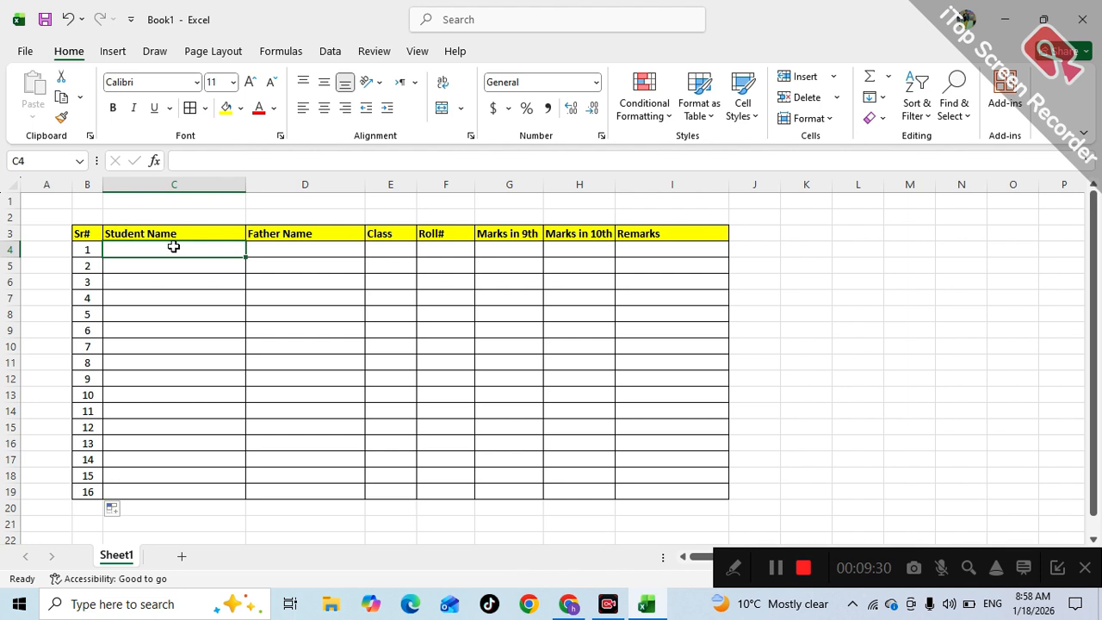
pyautogui.moveTo(783, 35); pyautogui.dragTo(2, 197)
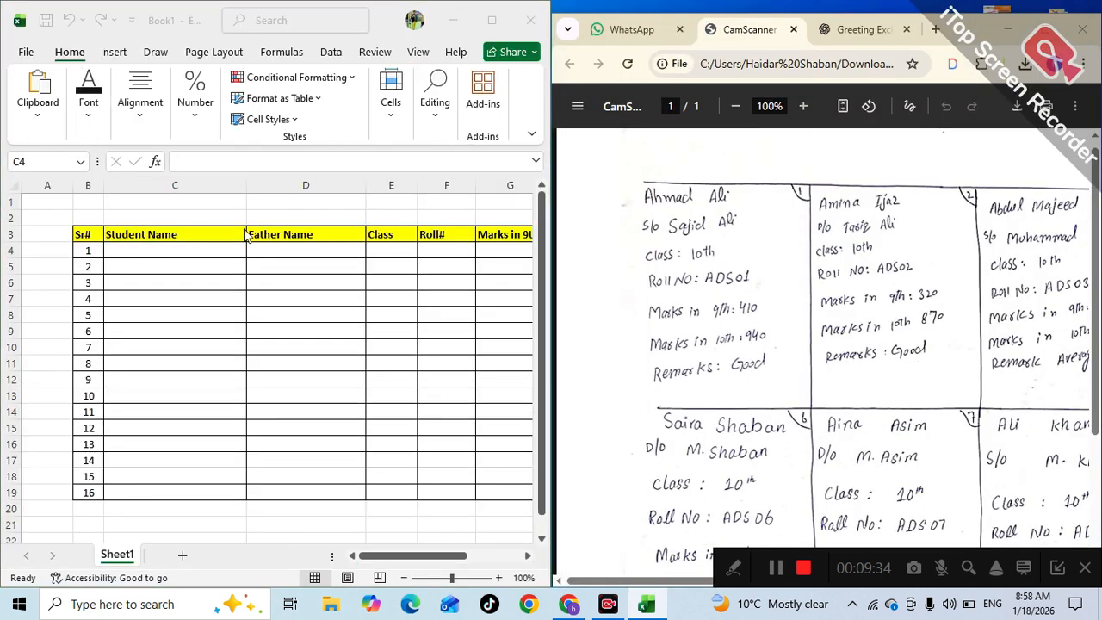
pyautogui.click(160, 252)
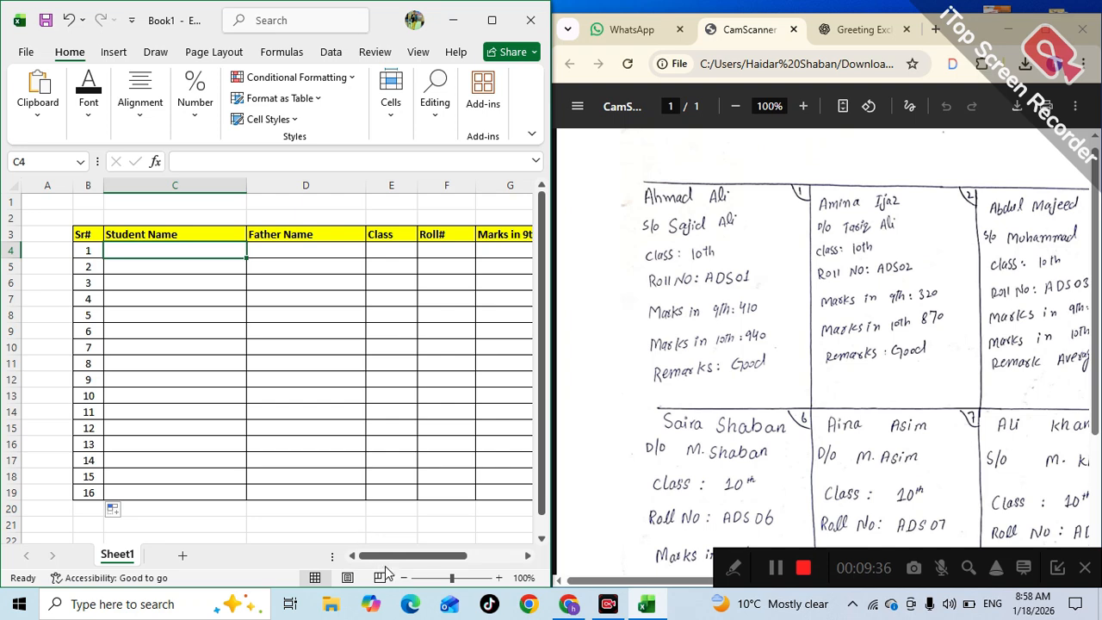
pyautogui.moveTo(405, 558); pyautogui.dragTo(435, 565)
pyautogui.click(129, 283)
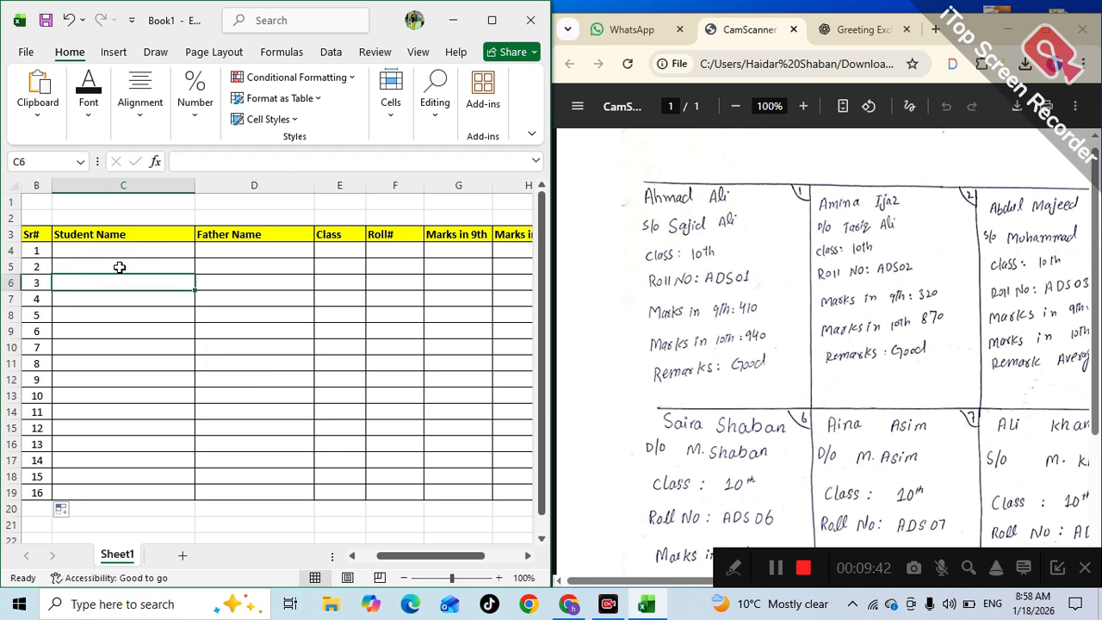
# - Enter the first student's name and father's name in C4 and D4, checking the scan
pyautogui.click(112, 248)
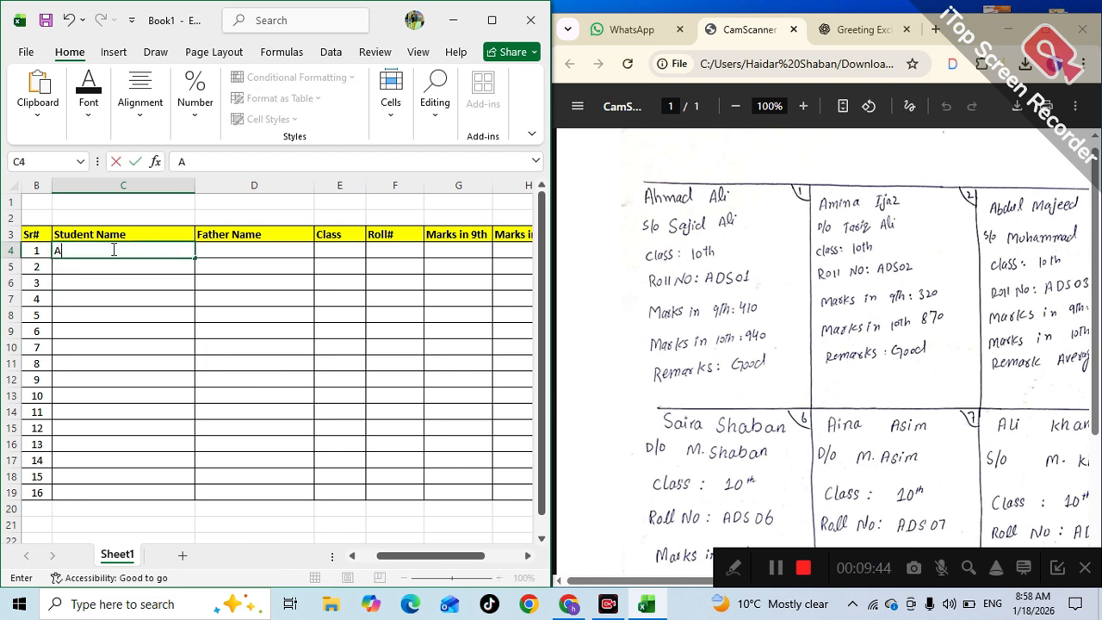
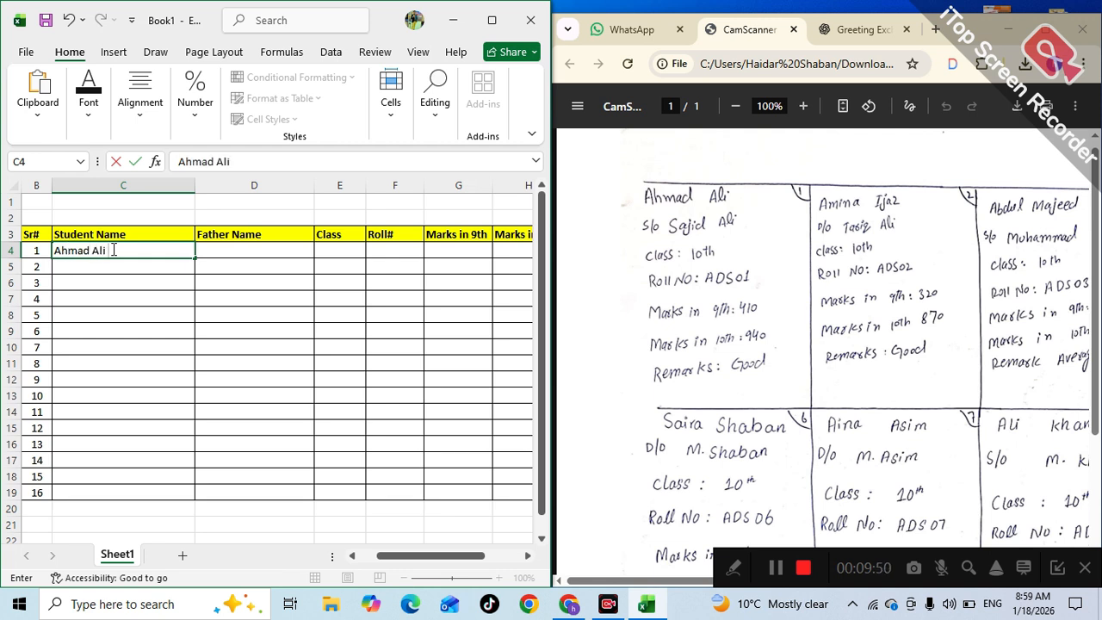
pyautogui.press('Tab')
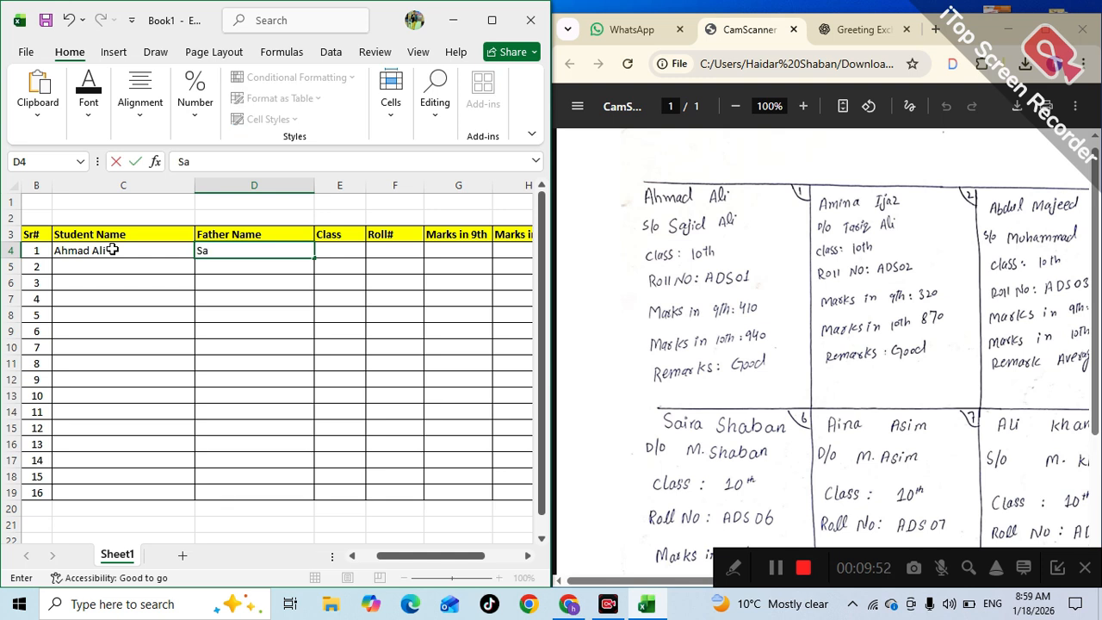
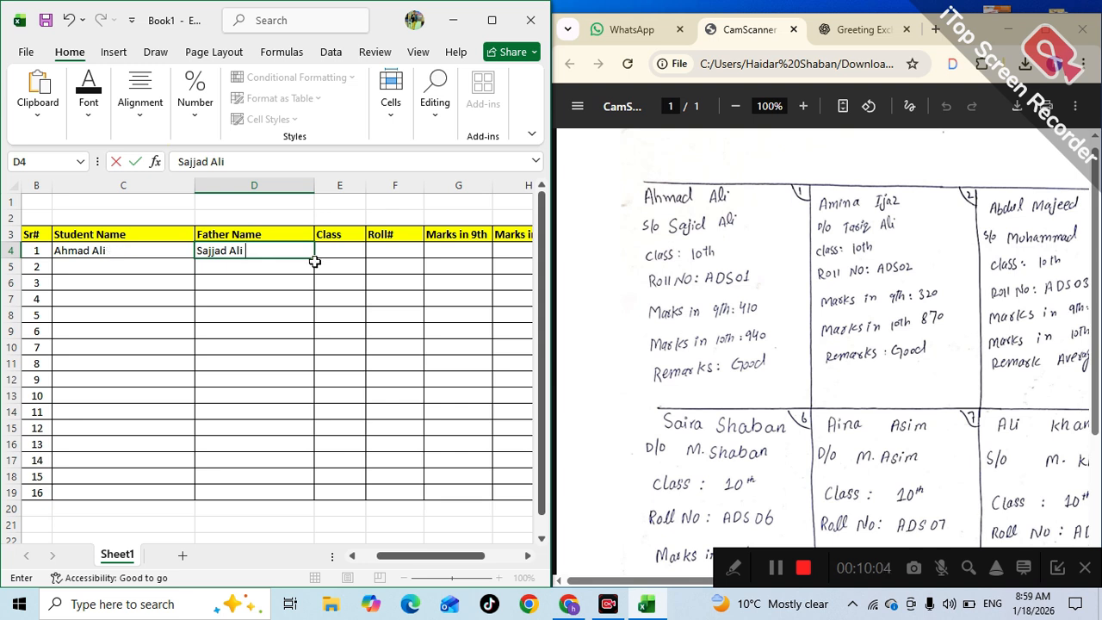
pyautogui.click(778, 293)
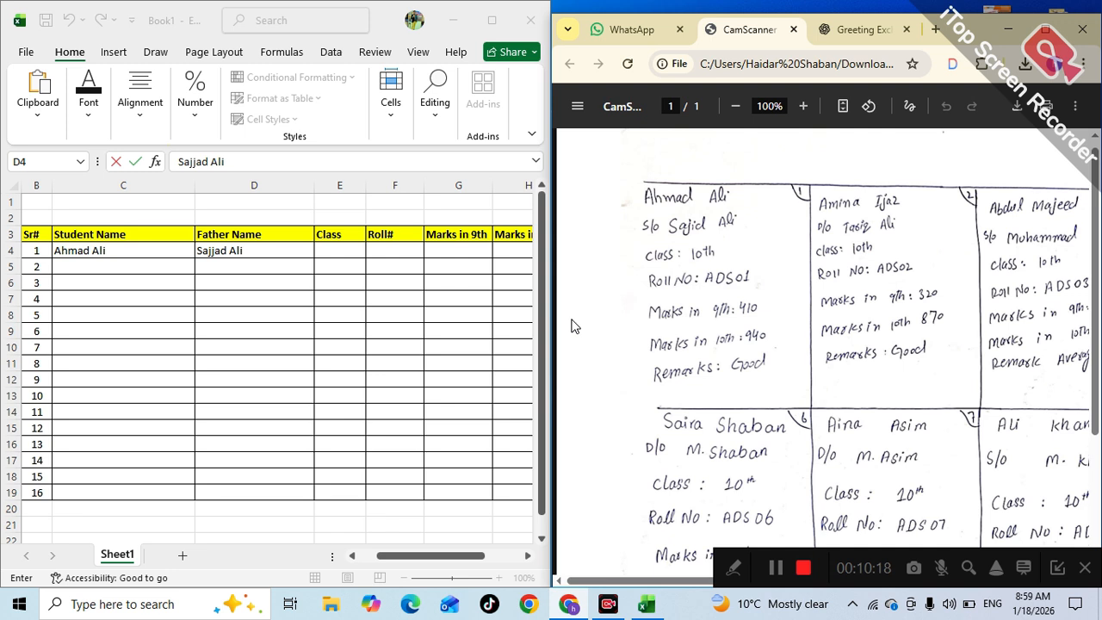
pyautogui.click(333, 241)
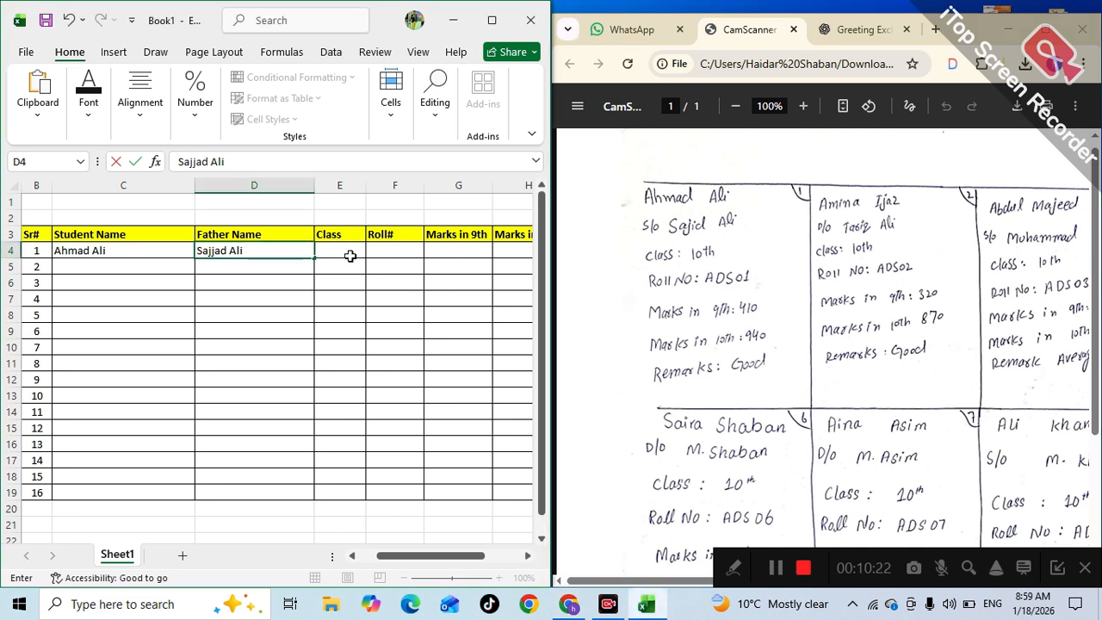
pyautogui.click(340, 285)
# - Enter class 10th and roll number ADS01 for the first student
pyautogui.click(335, 249)
pyautogui.write('1')
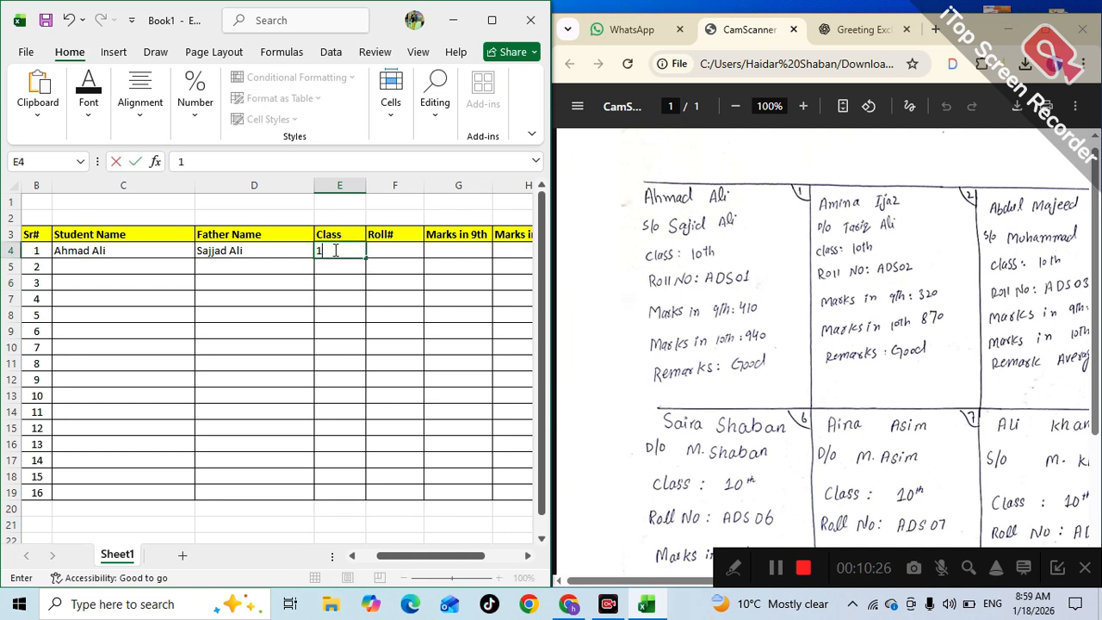
pyautogui.write('0th')
pyautogui.press('Tab')
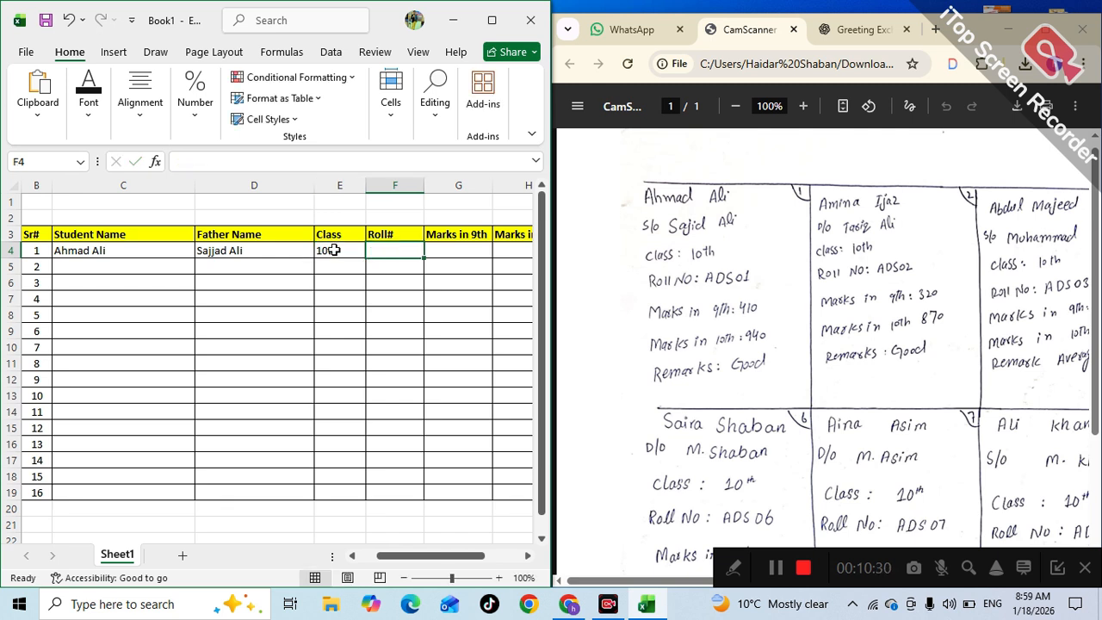
pyautogui.write('ADS')
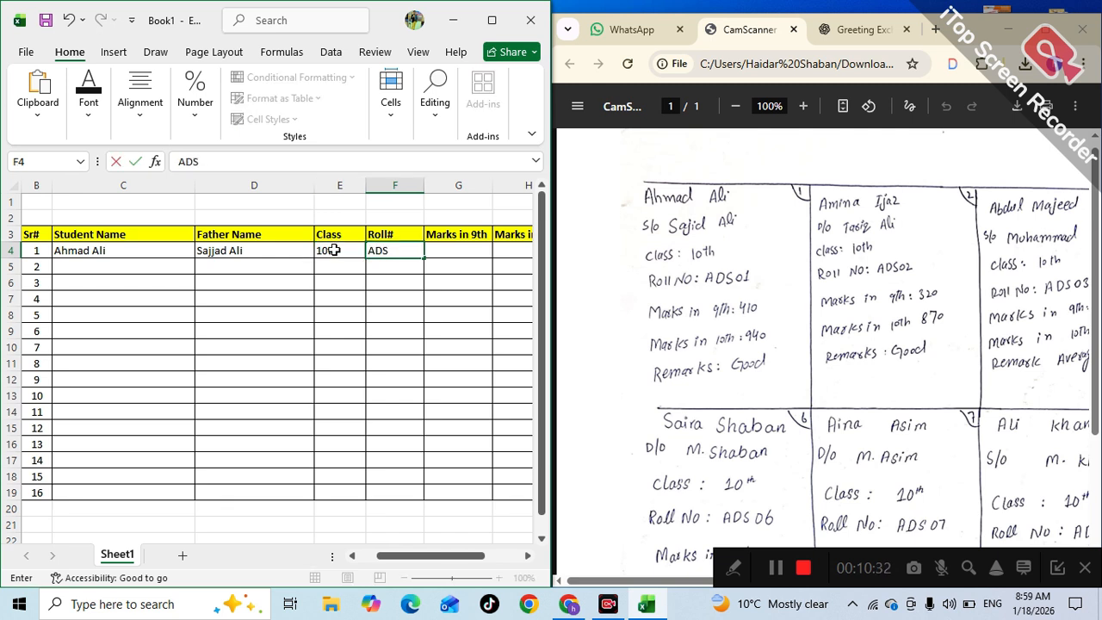
pyautogui.write('01')
pyautogui.press('Tab')
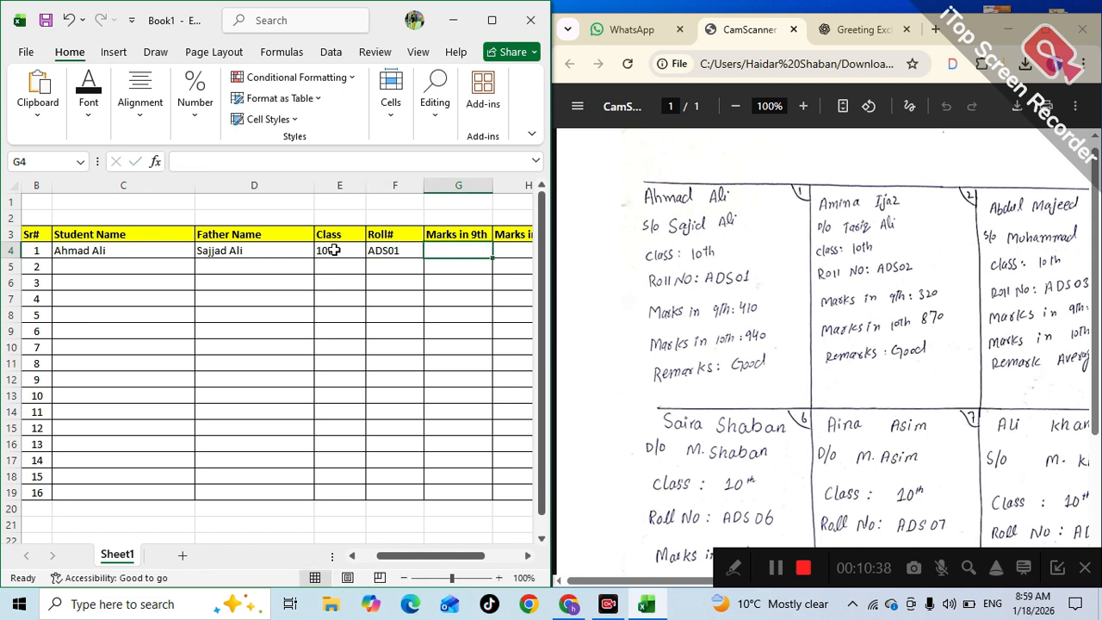
# - Enter marks 410 and 940 and the remark Good, then move to row 5's name cell
pyautogui.write('4')
pyautogui.press('BackSpace')
pyautogui.write('4')
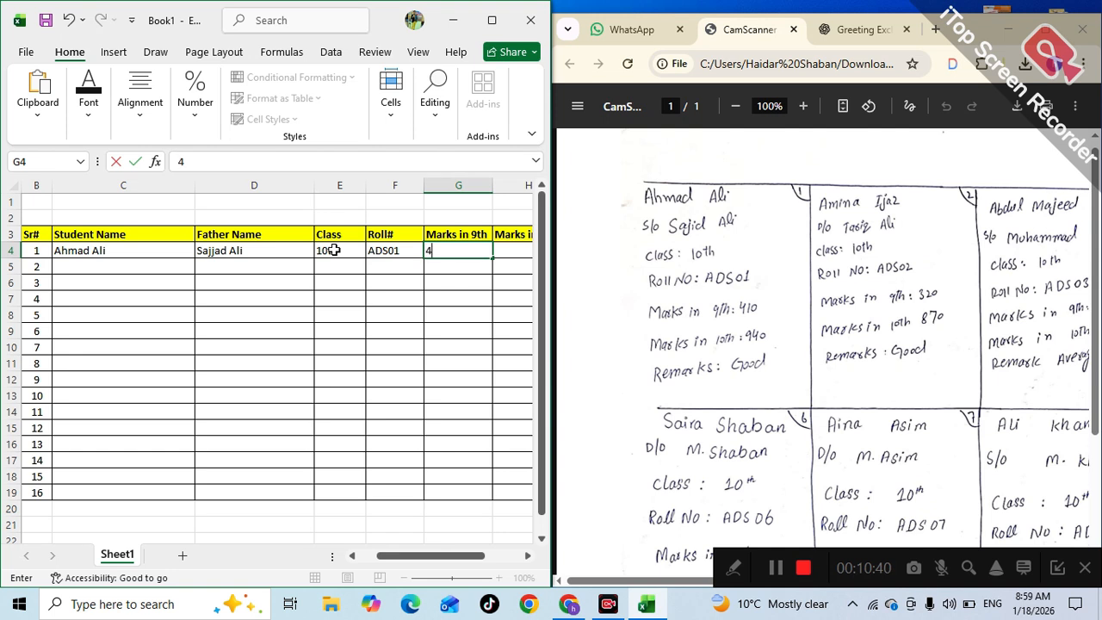
pyautogui.write('10')
pyautogui.press('Tab')
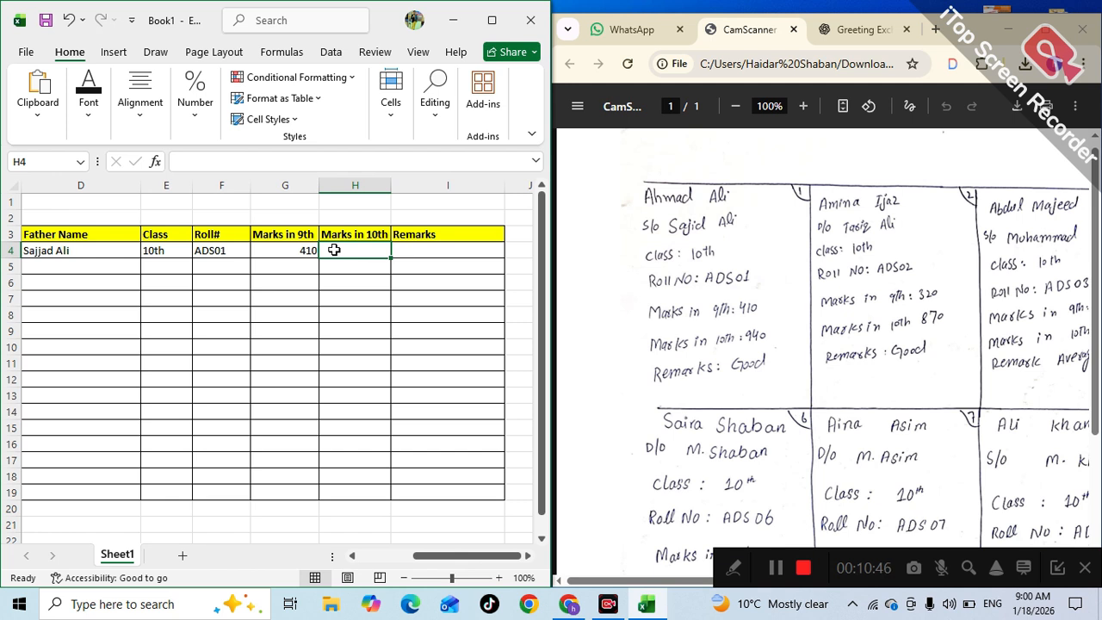
pyautogui.write('9')
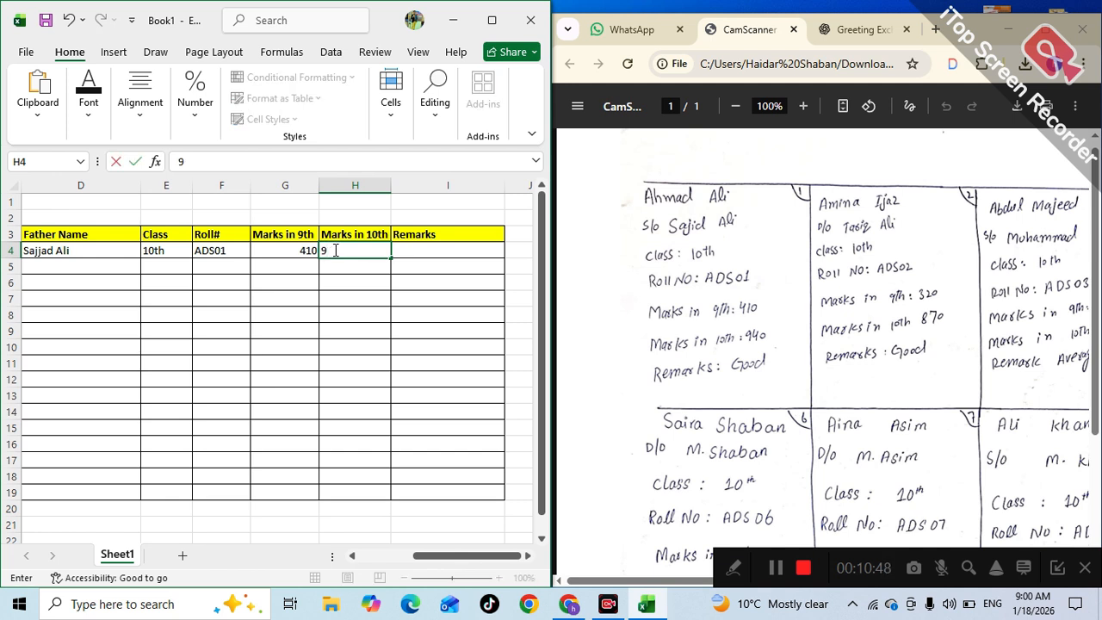
pyautogui.write('40')
pyautogui.press('Tab')
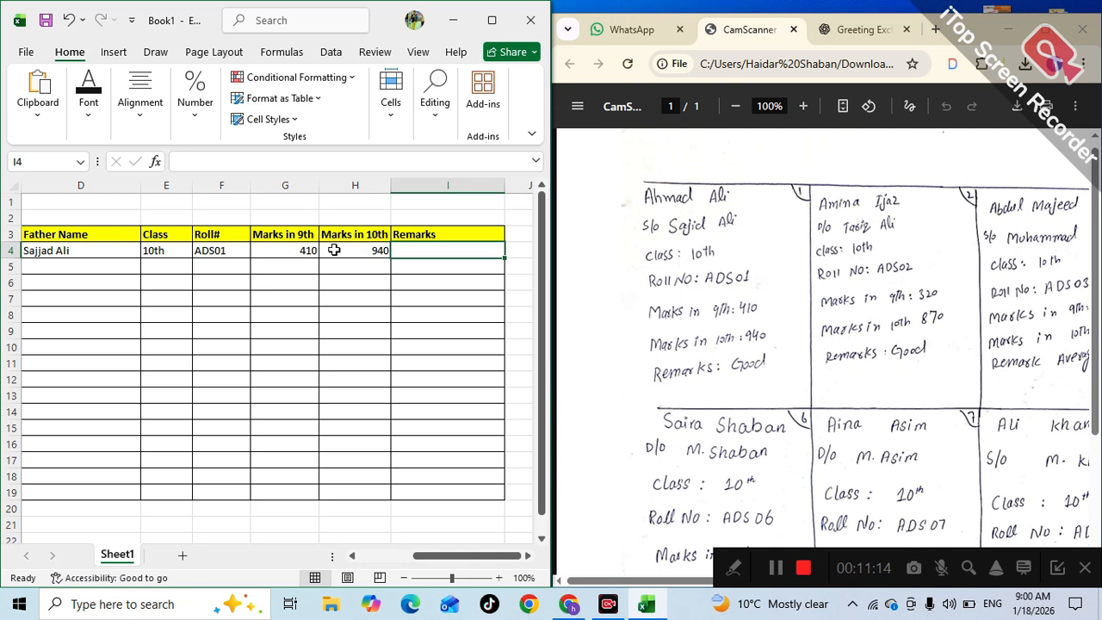
pyautogui.write('Good')
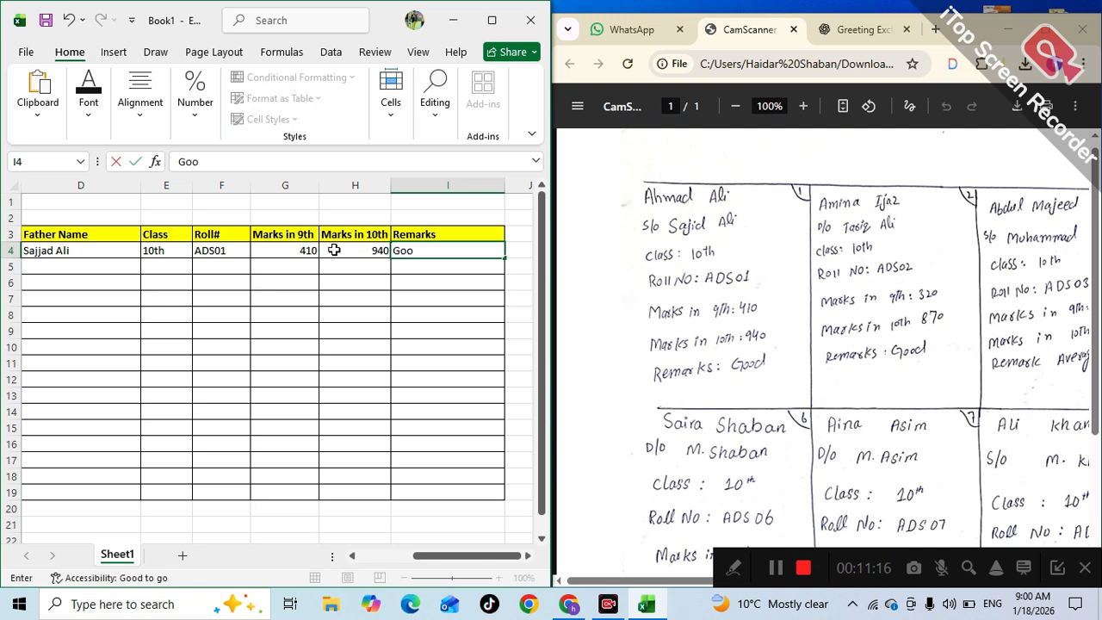
pyautogui.press('Return')
pyautogui.press('Left')
pyautogui.press('Left')
pyautogui.press('Left')
pyautogui.press('Left')
pyautogui.press('Left')
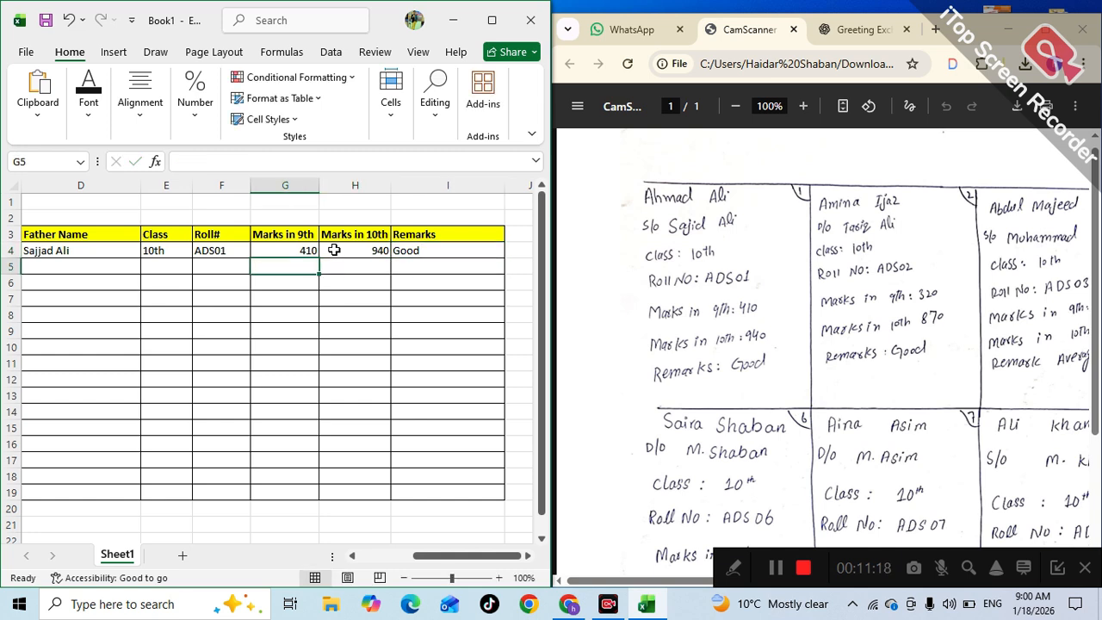
pyautogui.press('Left')
pyautogui.press('Left')
pyautogui.press('Left')
pyautogui.press('Right')
pyautogui.press('Right')
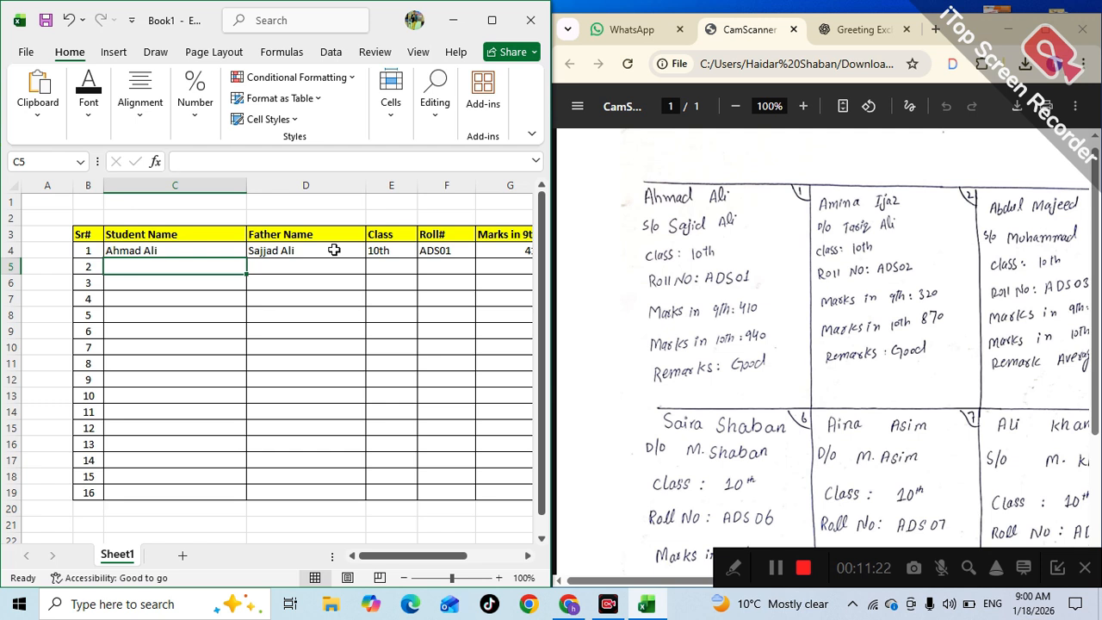
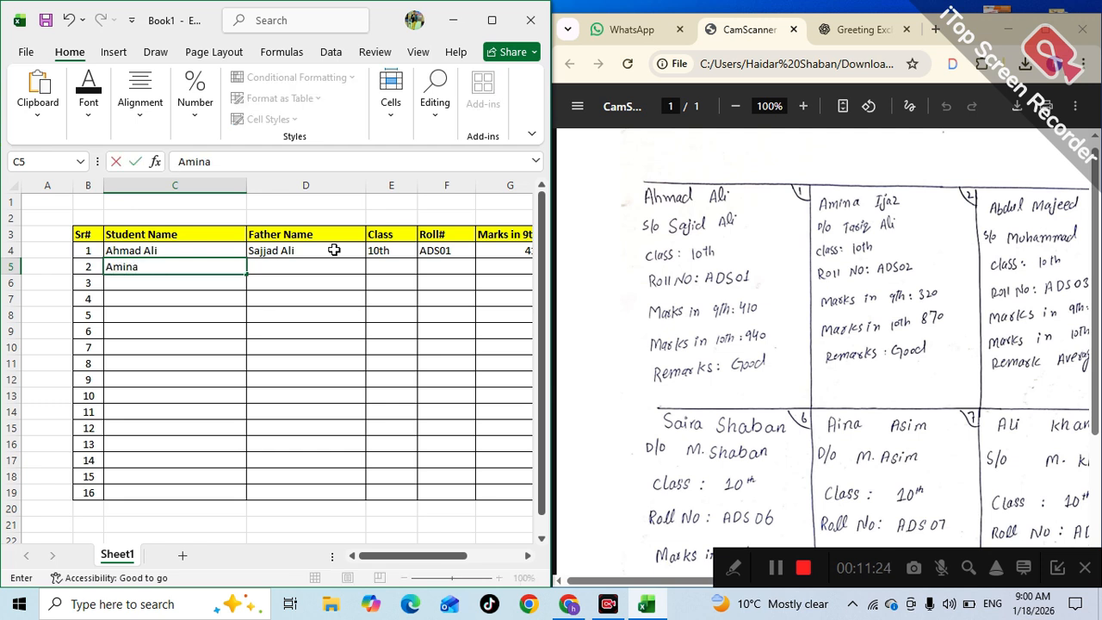
# - Enter the second student's name and father's name in C5 and D5
pyautogui.press('Tab')
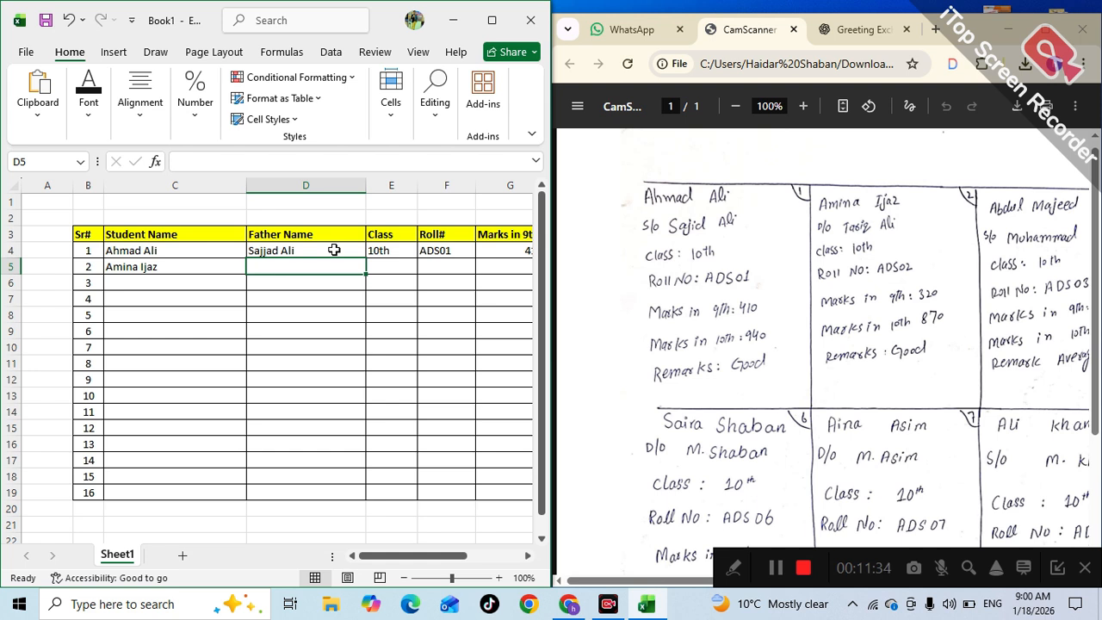
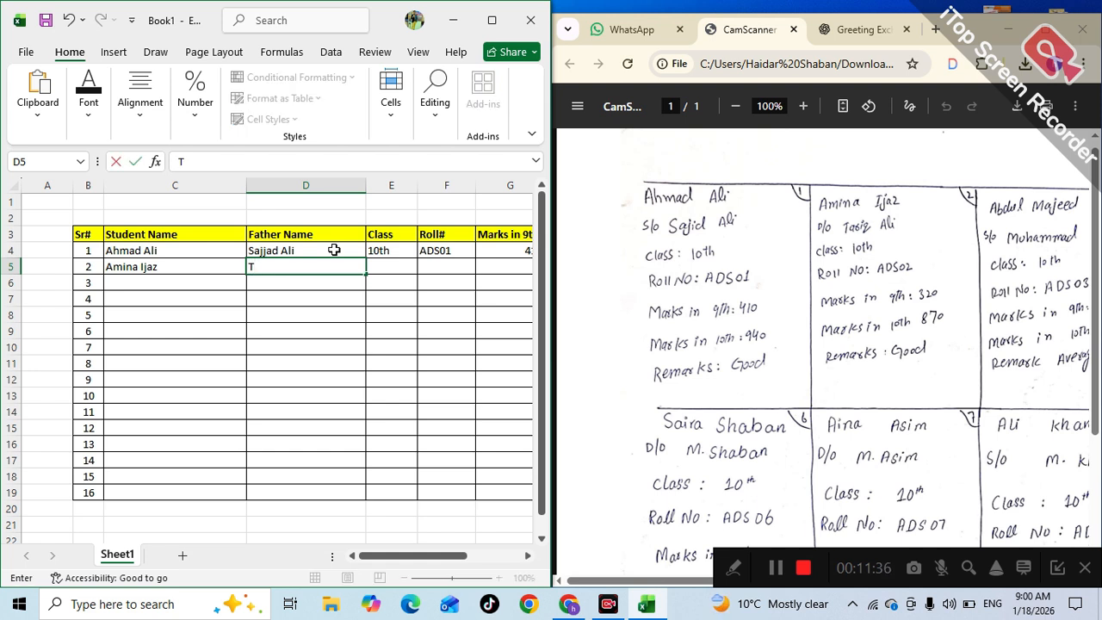
pyautogui.press('Tab')
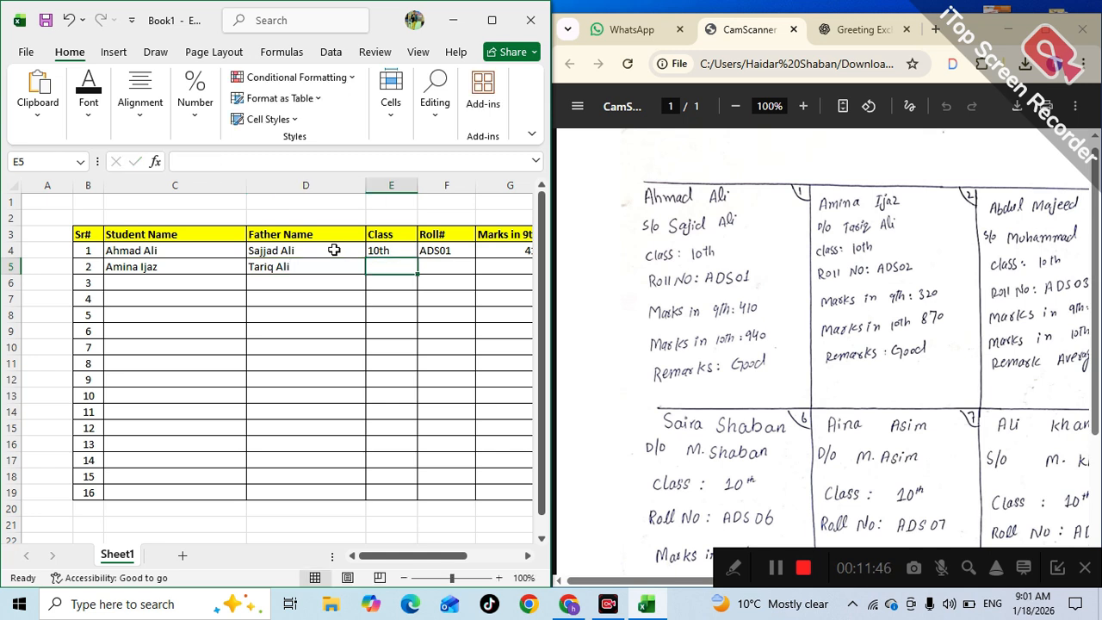
# - Fill class 10th and roll number ADS02 down into row 5
pyautogui.click(397, 250)
pyautogui.moveTo(417, 258); pyautogui.dragTo(418, 268)
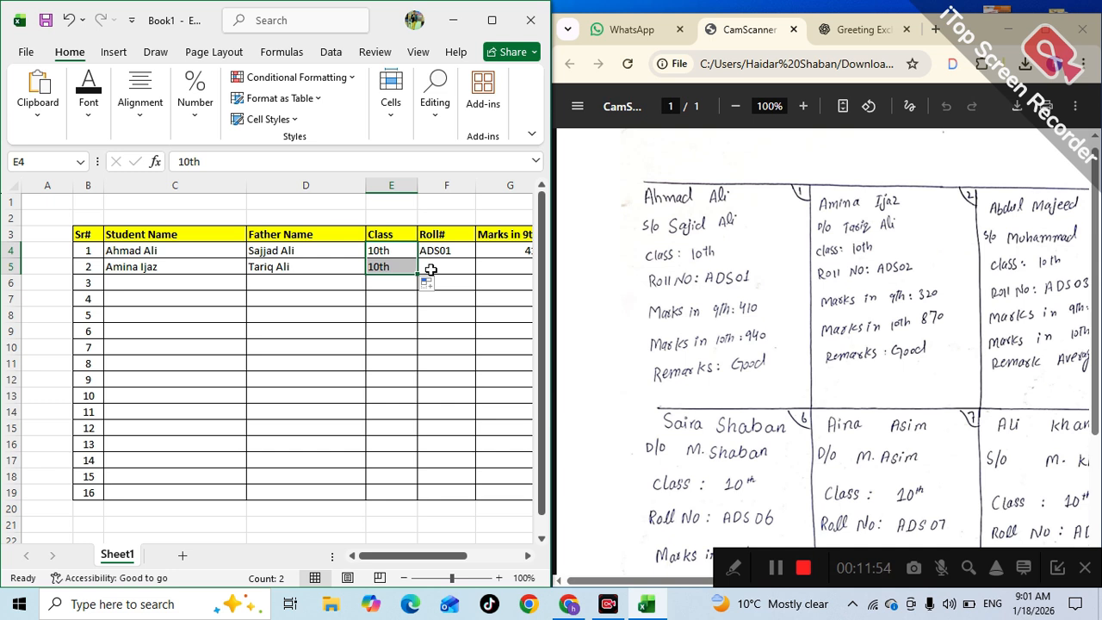
pyautogui.click(431, 270)
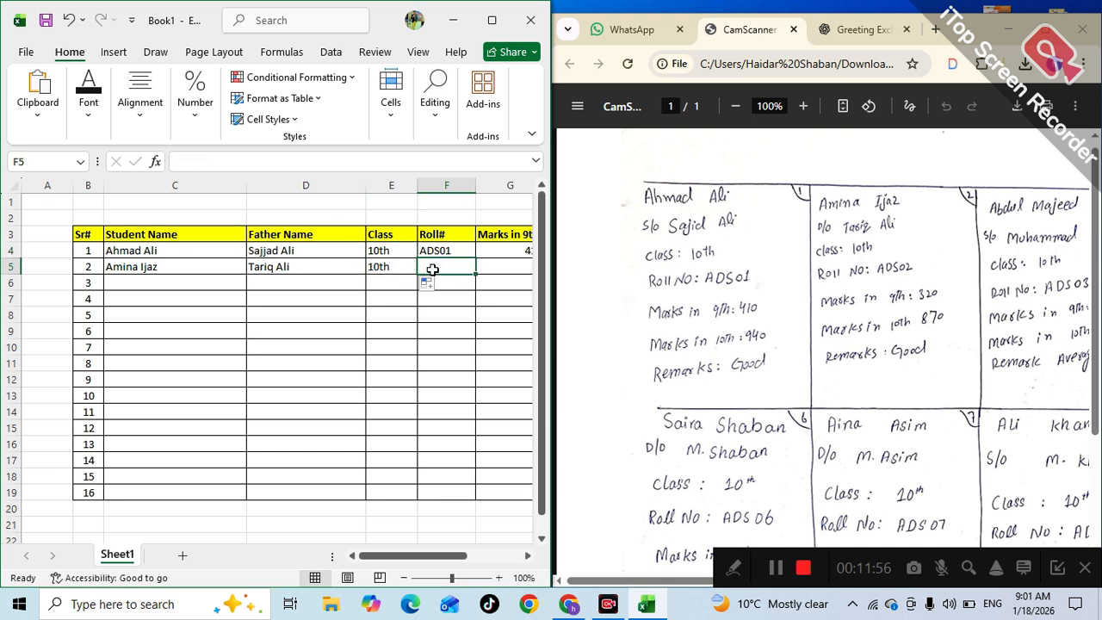
pyautogui.click(452, 250)
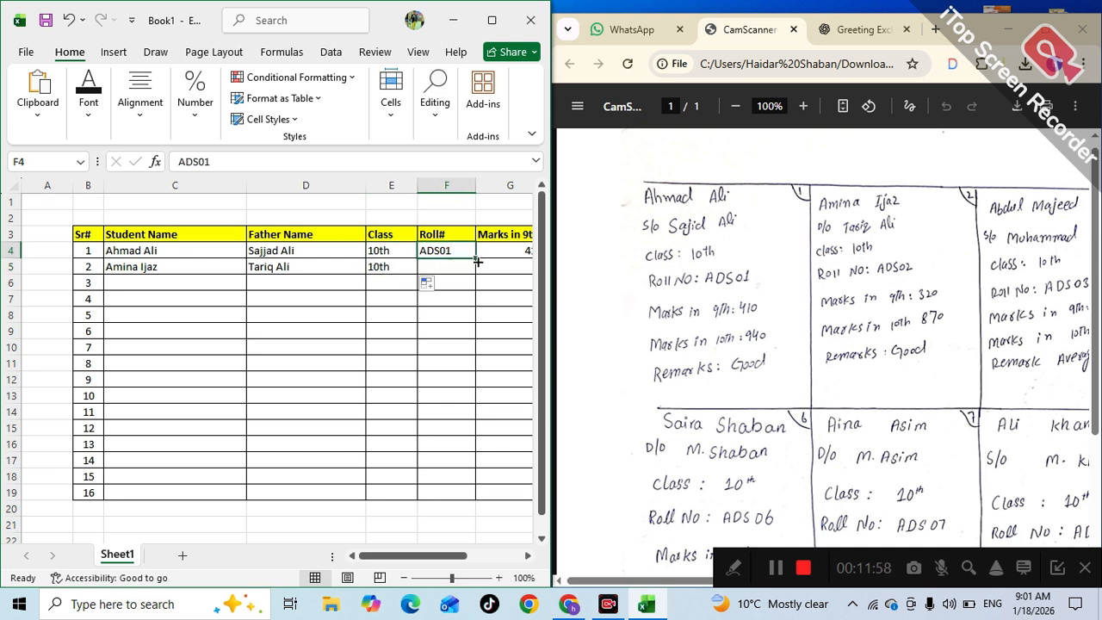
pyautogui.moveTo(476, 258)
pyautogui.mouseDown()
pyautogui.moveTo(467, 286)
pyautogui.moveTo(482, 277)
pyautogui.mouseUp()
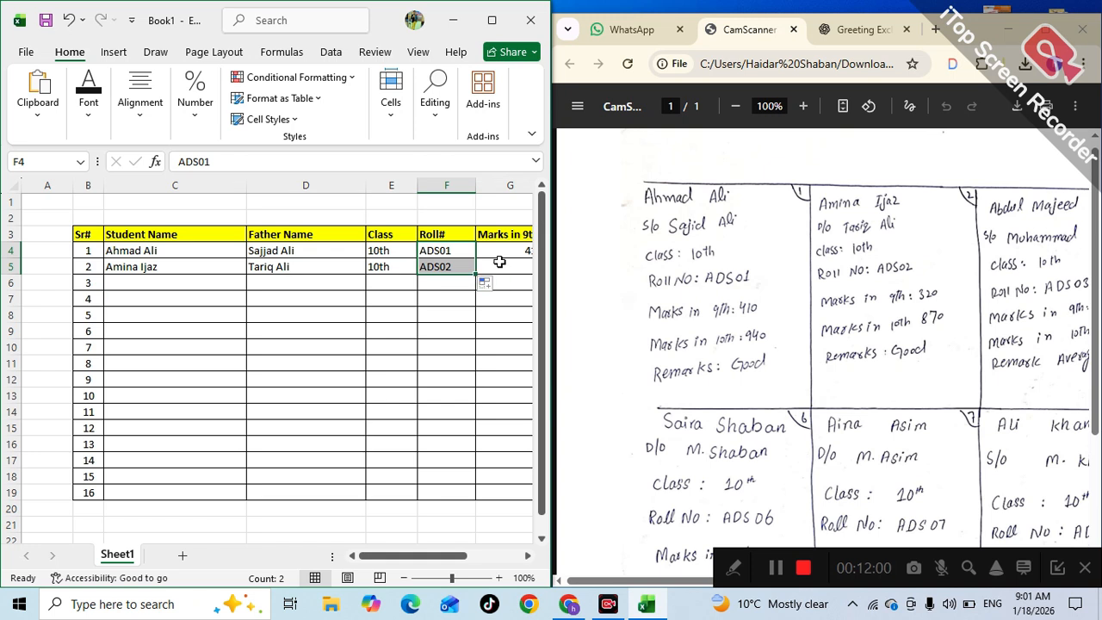
# - Enter marks 320 and 870, copy the remark Good to I5, and maximize Excel
pyautogui.click(500, 264)
pyautogui.press('Right')
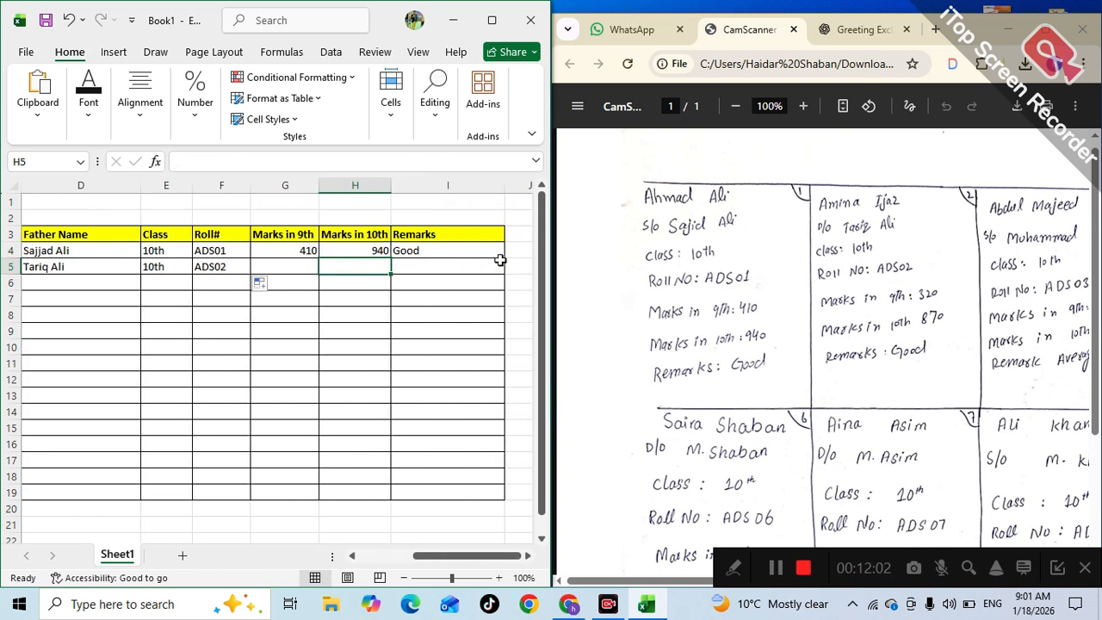
pyautogui.press('Left')
pyautogui.write('320')
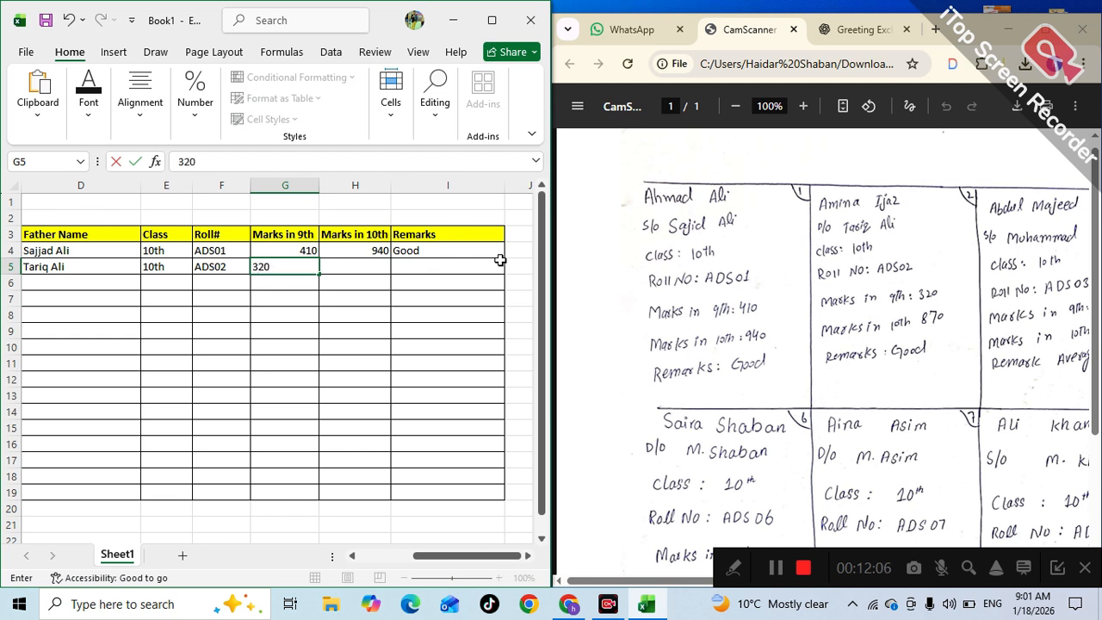
pyautogui.press('Right')
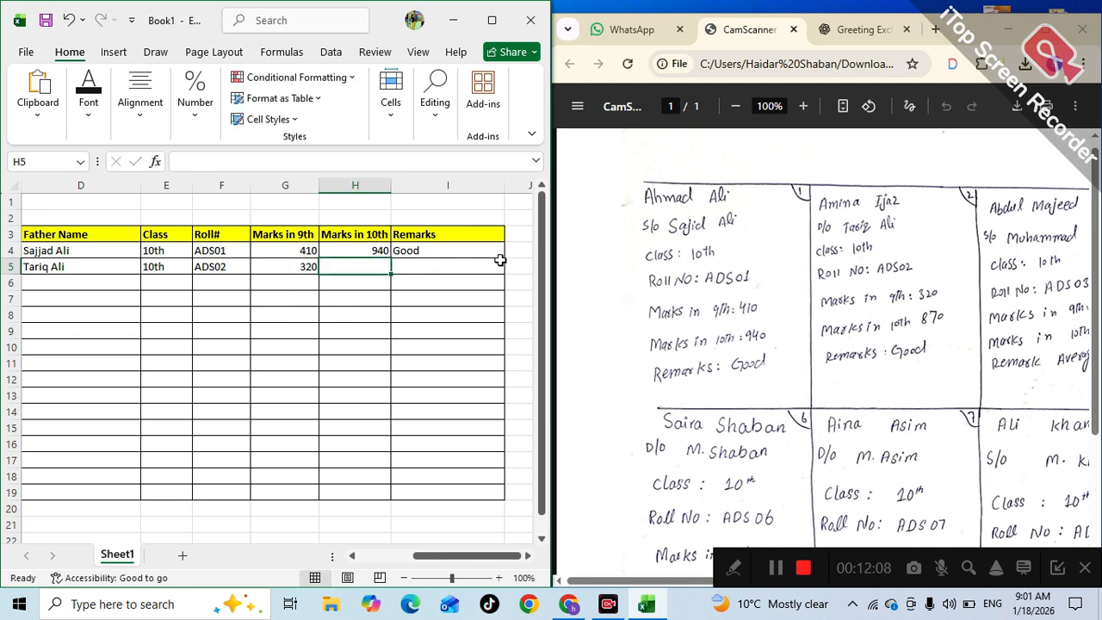
pyautogui.write('870')
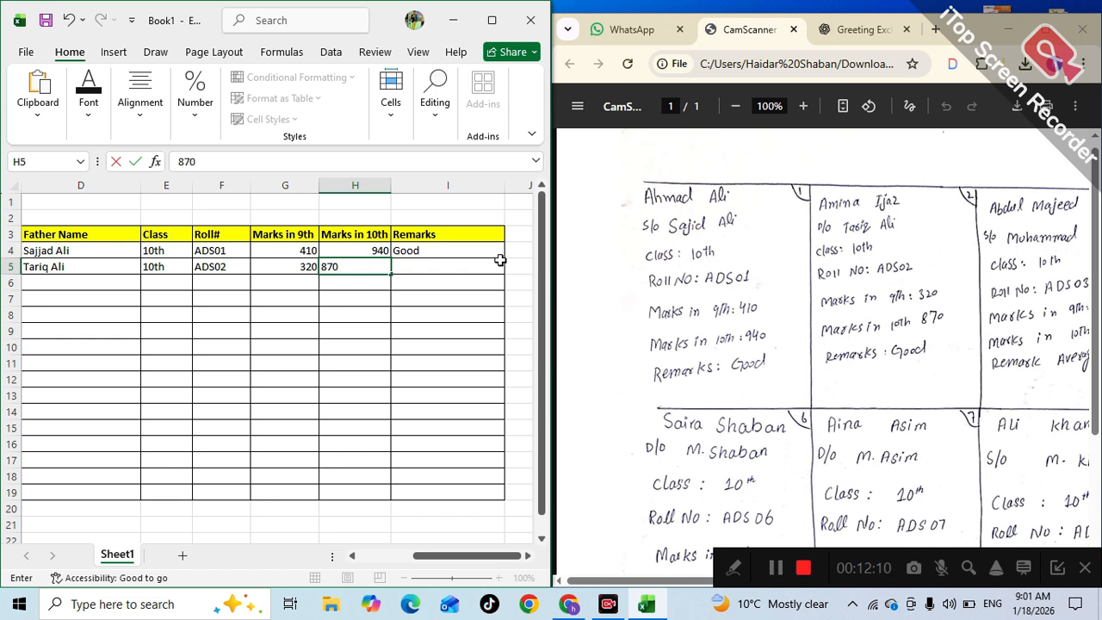
pyautogui.press('Right')
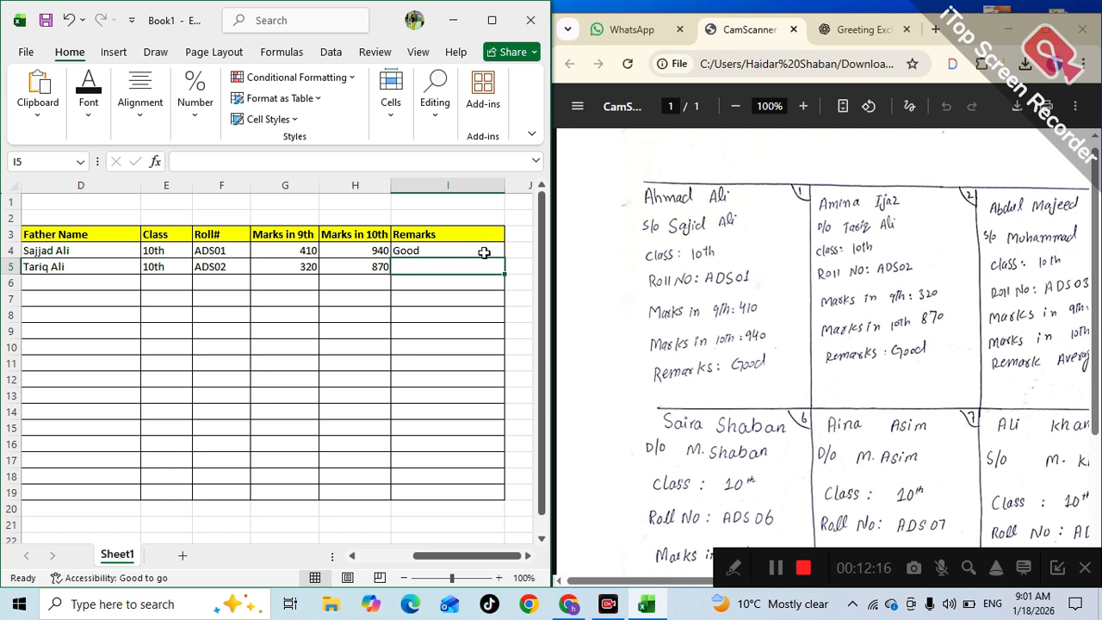
pyautogui.click(496, 253)
pyautogui.moveTo(503, 254); pyautogui.dragTo(497, 274)
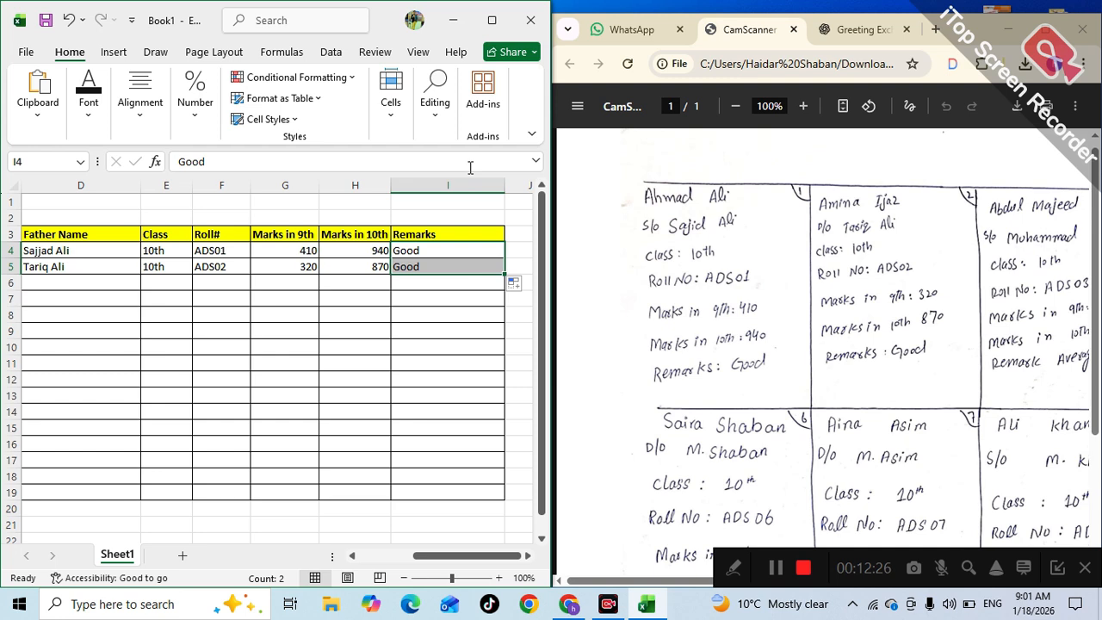
pyautogui.click(490, 24)
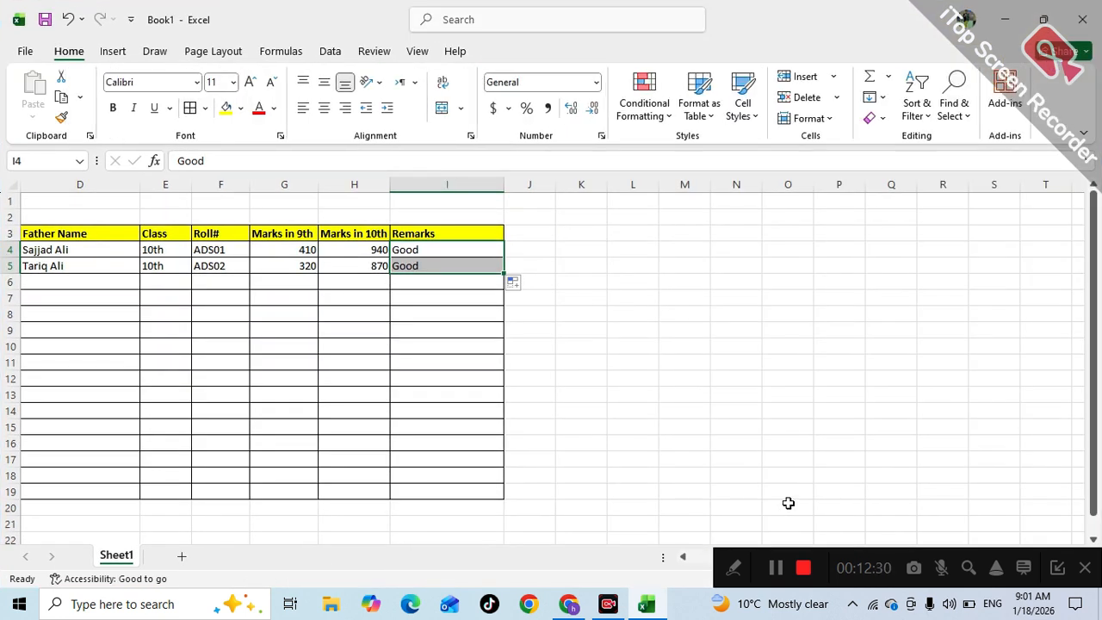
# - Autofill the two student rows C4:I5 down to row 19, continuing roll numbers ADS01–ADS16
pyautogui.click(690, 471)
pyautogui.press('Left')
pyautogui.press('Left')
pyautogui.press('Left')
pyautogui.press('Left')
pyautogui.press('Left')
pyautogui.press('Left')
pyautogui.press('Left')
pyautogui.press('Left')
pyautogui.press('Left')
pyautogui.press('Left')
pyautogui.press('Left')
pyautogui.press('Left')
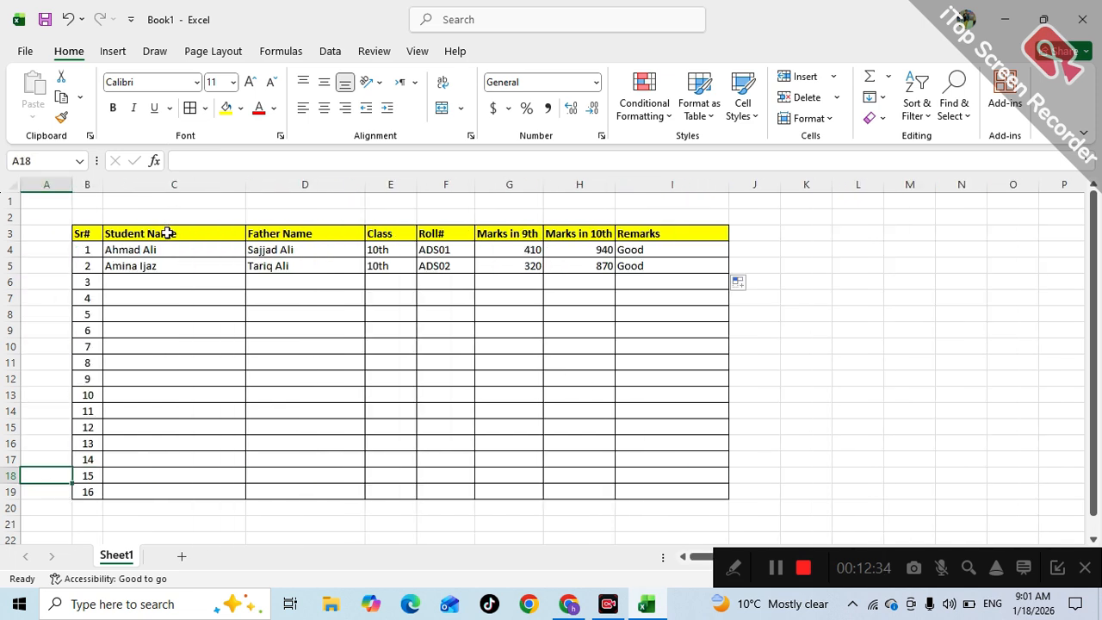
pyautogui.moveTo(160, 249); pyautogui.dragTo(664, 266)
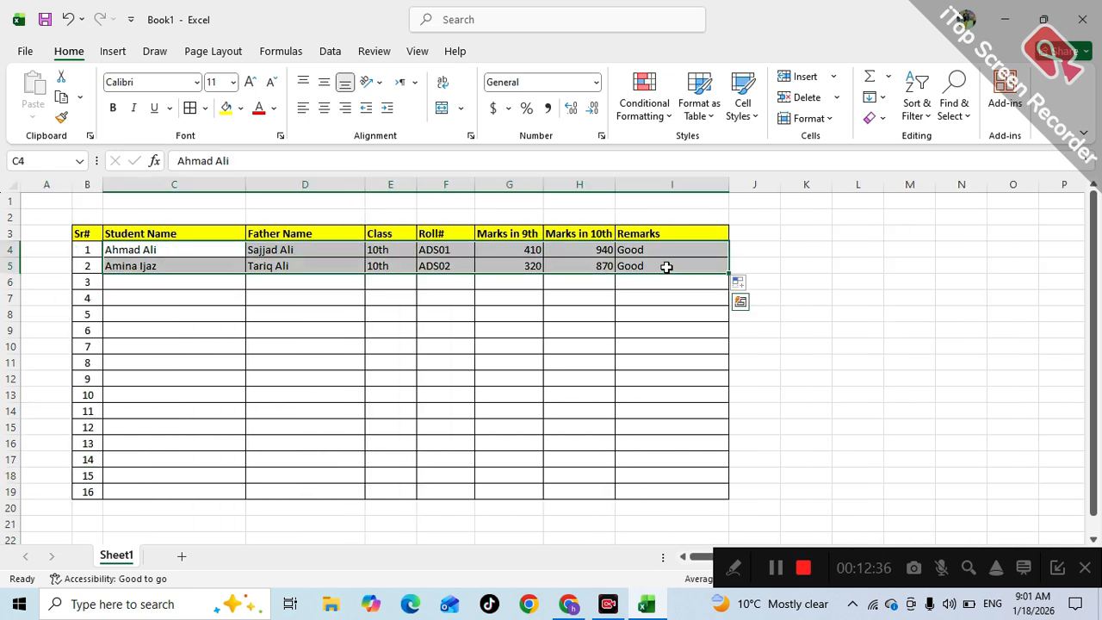
pyautogui.doubleClick(728, 273)
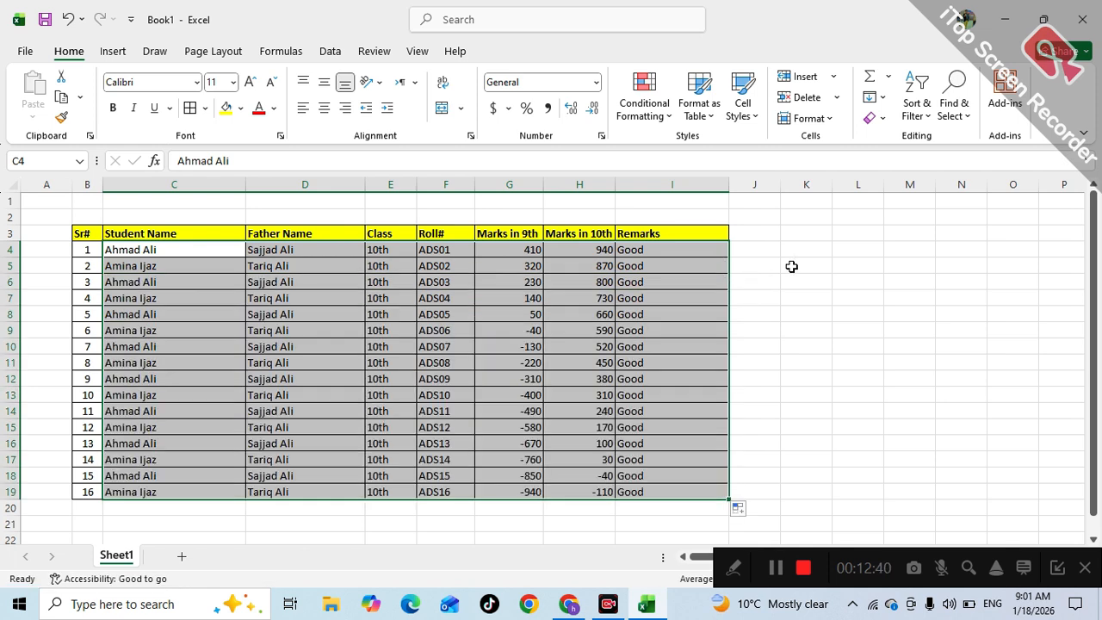
pyautogui.click(821, 273)
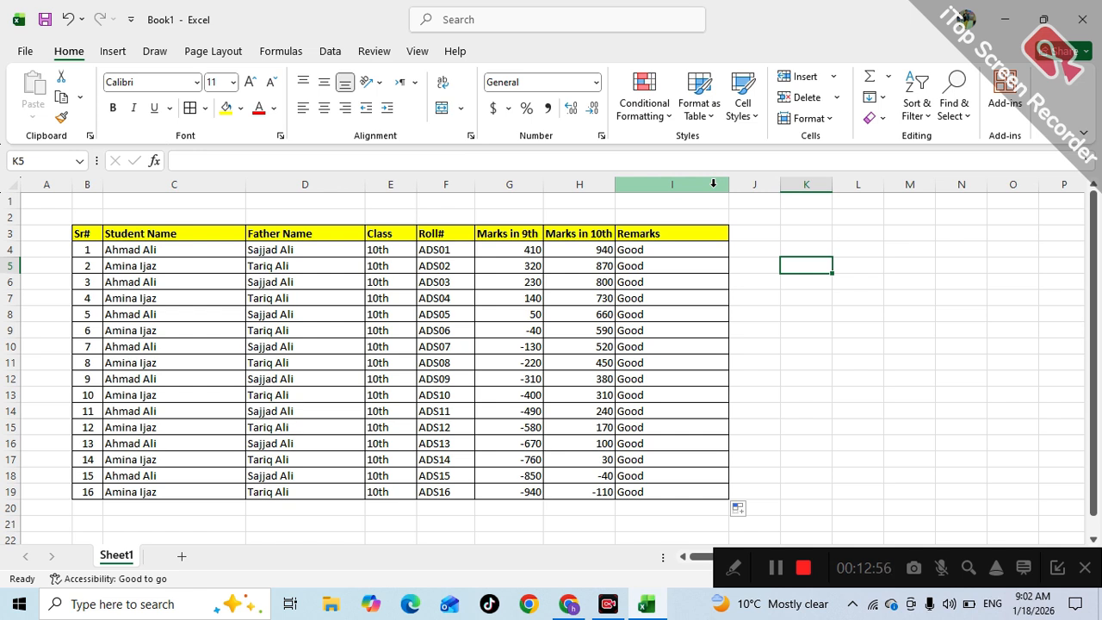
# - AutoFit columns B–I, then widen the Student Name and Father Name columns further
pyautogui.moveTo(709, 185); pyautogui.dragTo(99, 194)
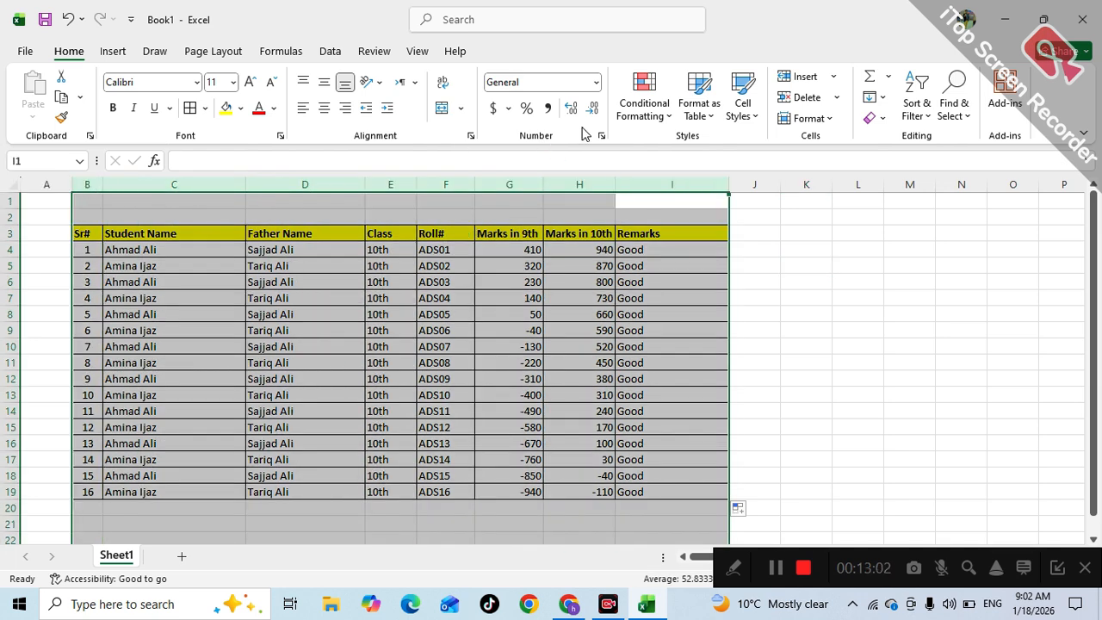
pyautogui.doubleClick(613, 182)
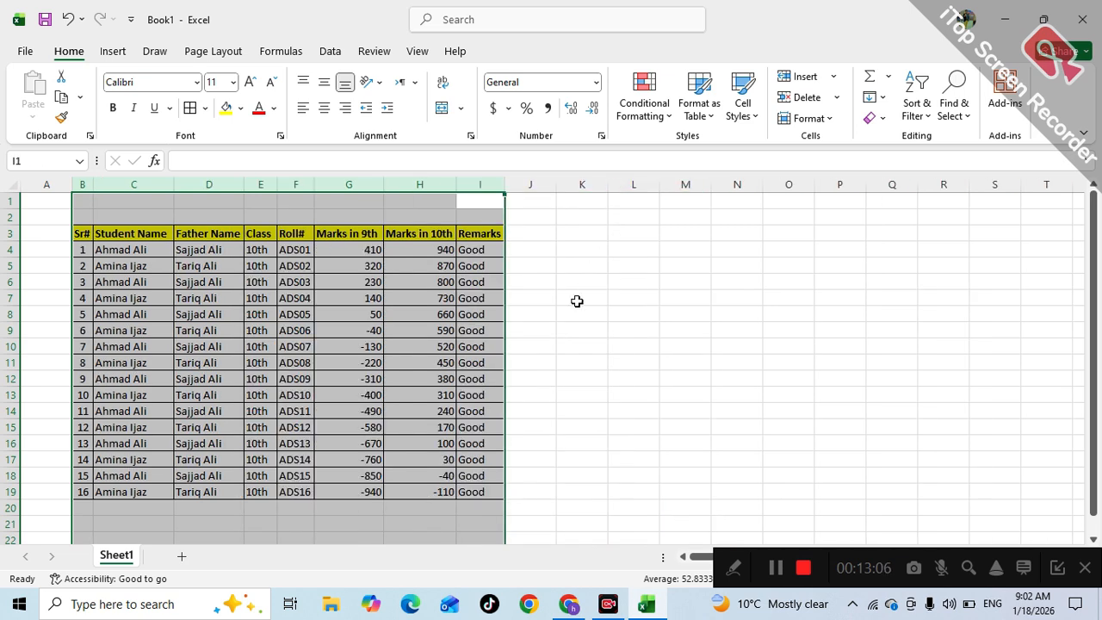
pyautogui.click(413, 325)
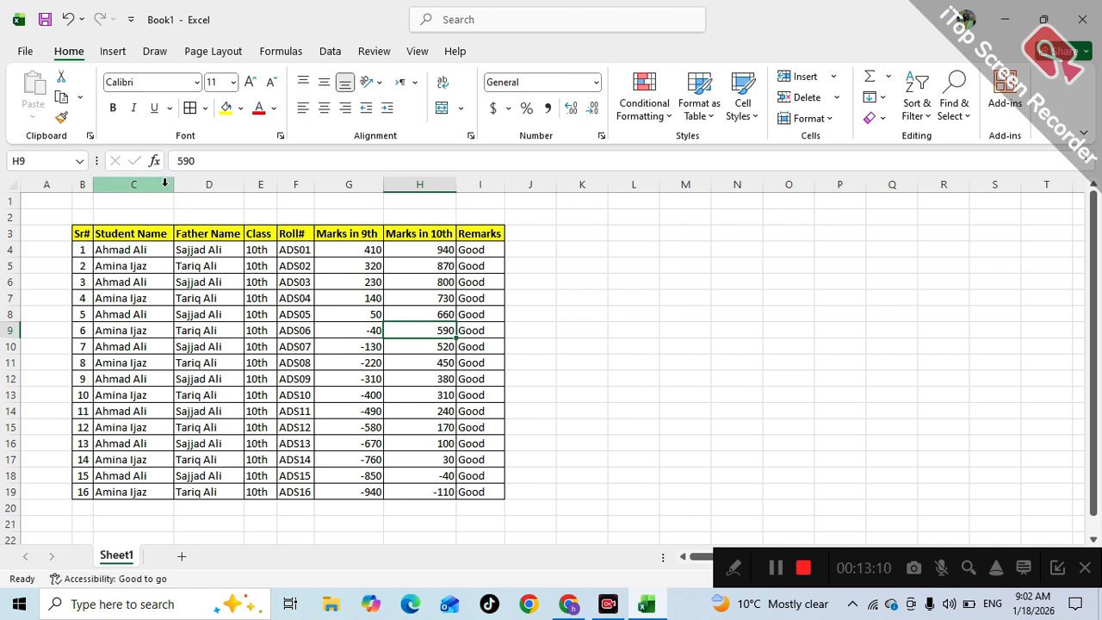
pyautogui.moveTo(173, 184); pyautogui.dragTo(244, 184)
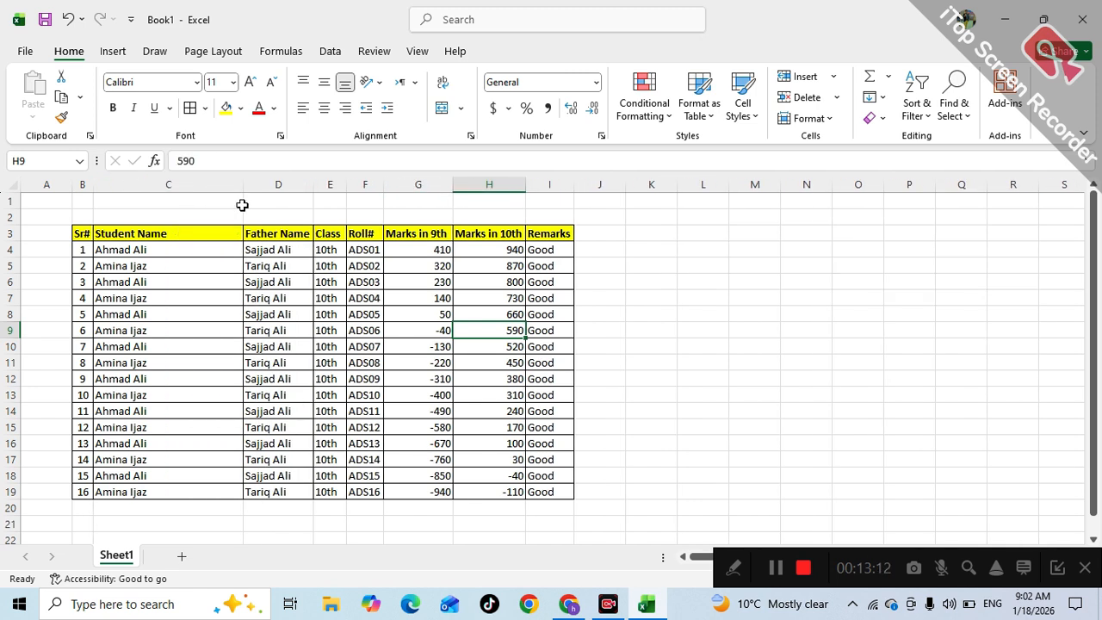
pyautogui.moveTo(314, 185); pyautogui.dragTo(394, 180)
# - Centre-align the Marks in 9th and Marks in 10th values in G4:H19
pyautogui.moveTo(505, 253); pyautogui.dragTo(585, 490)
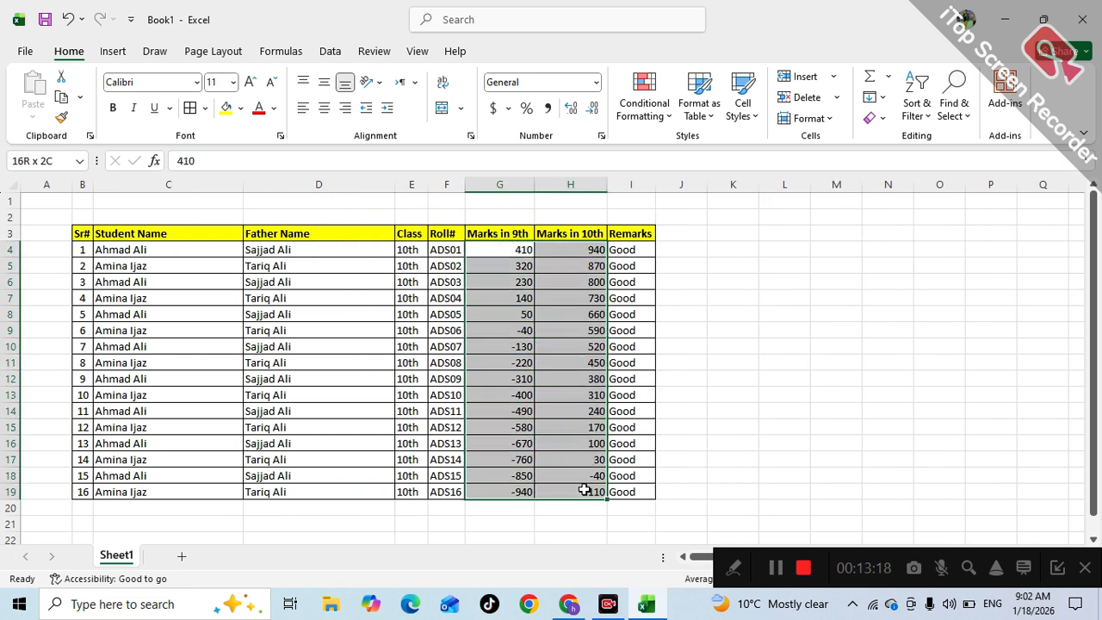
pyautogui.click(326, 109)
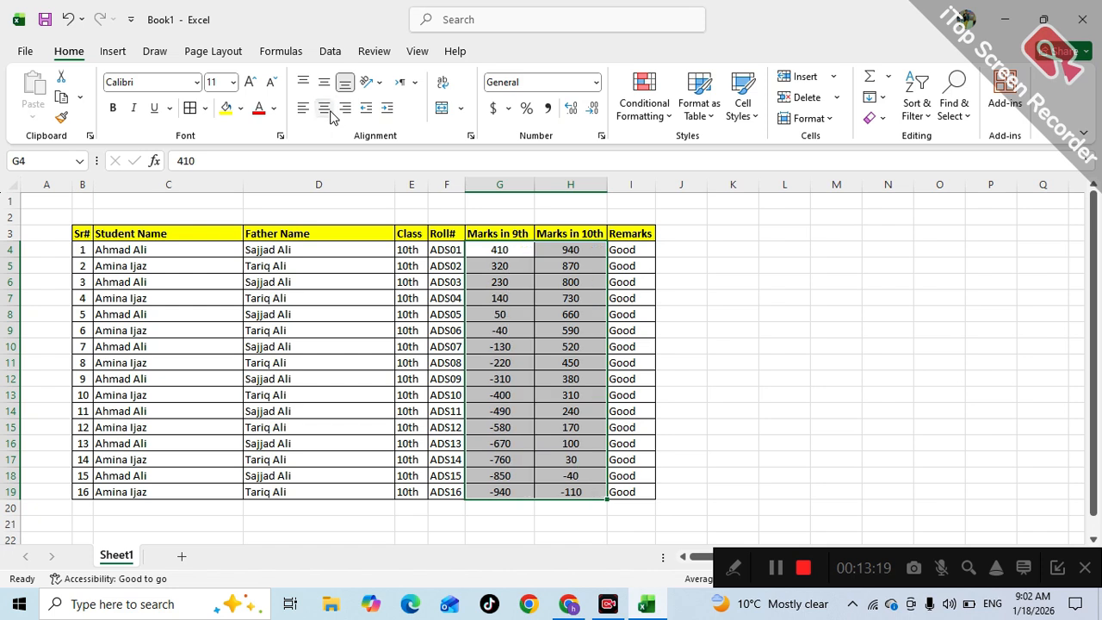
pyautogui.click(456, 367)
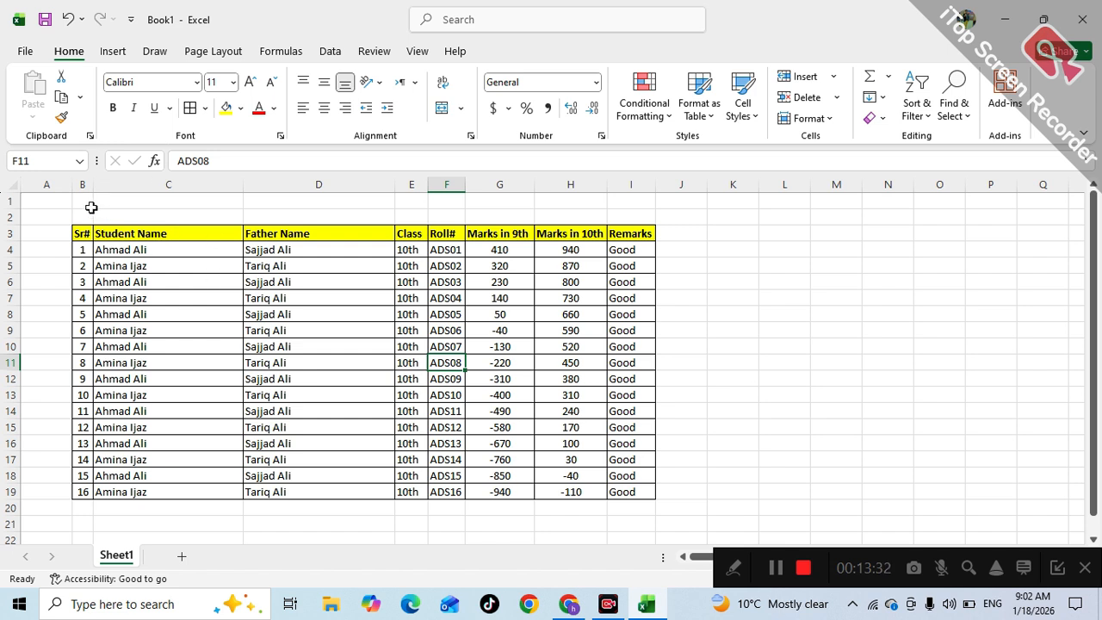
# - Merge & Center B1:I1 and B2:I2 into single cells spanning the table's width
pyautogui.moveTo(81, 207); pyautogui.dragTo(612, 200)
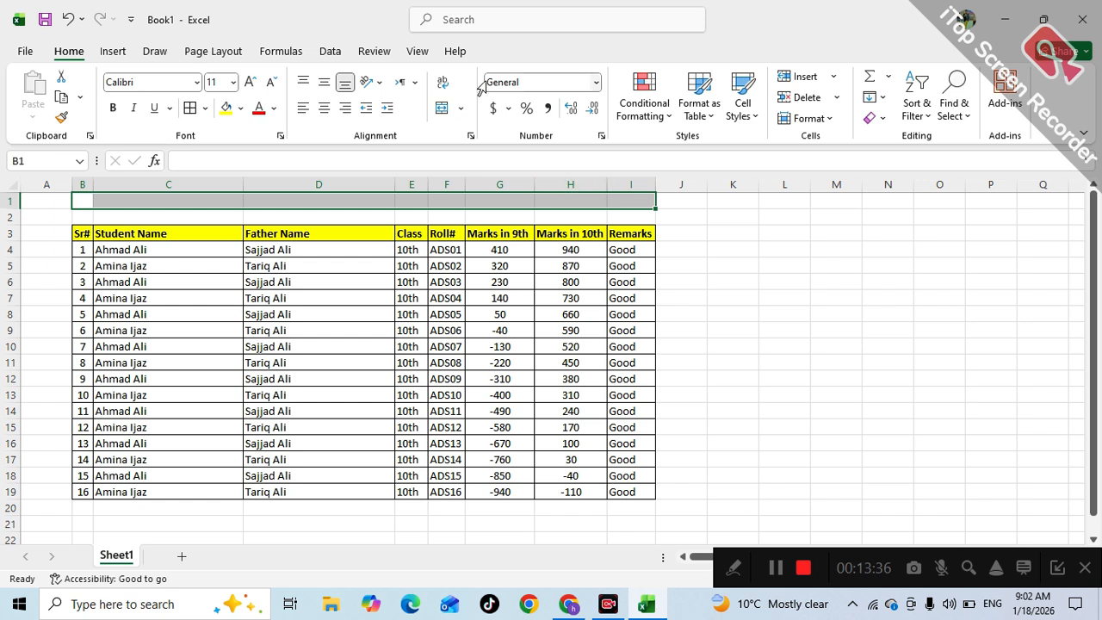
pyautogui.click(441, 110)
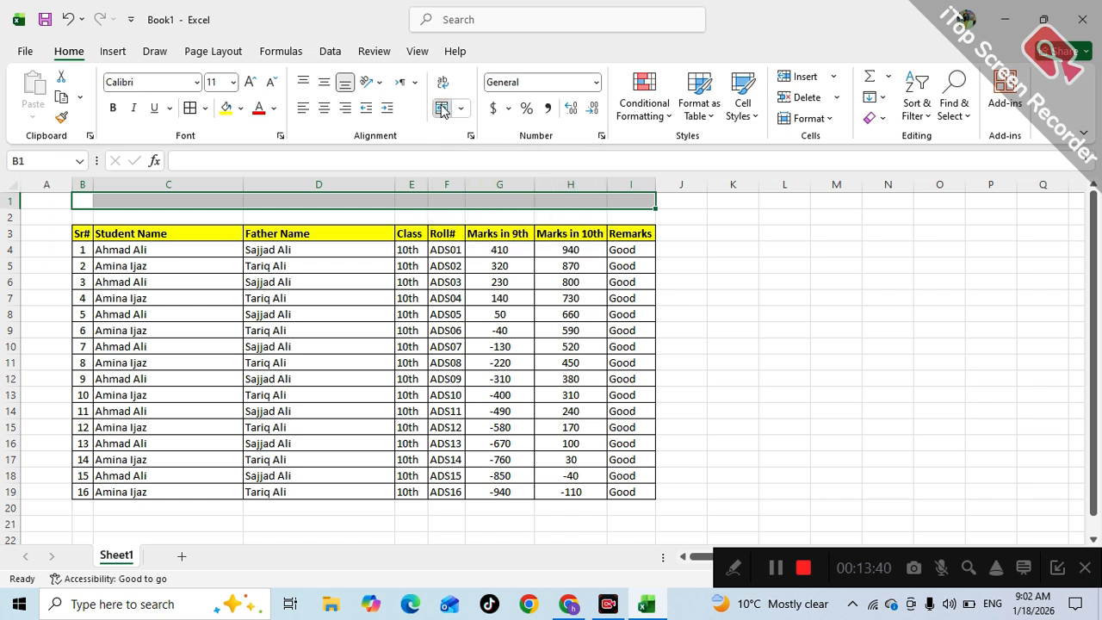
pyautogui.click(226, 277)
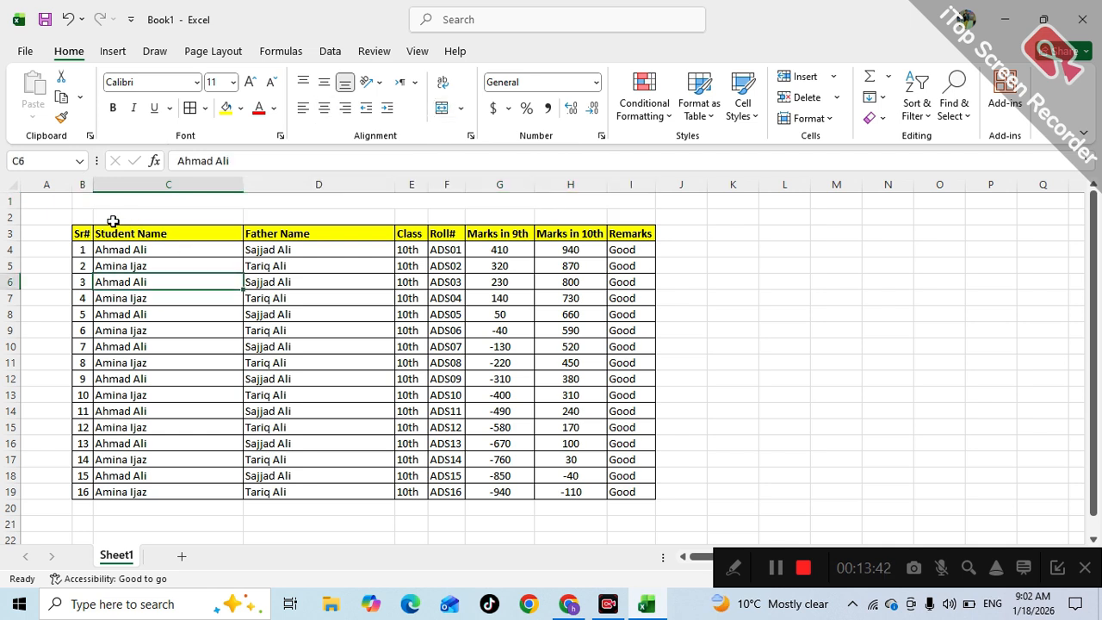
pyautogui.moveTo(76, 215); pyautogui.dragTo(635, 215)
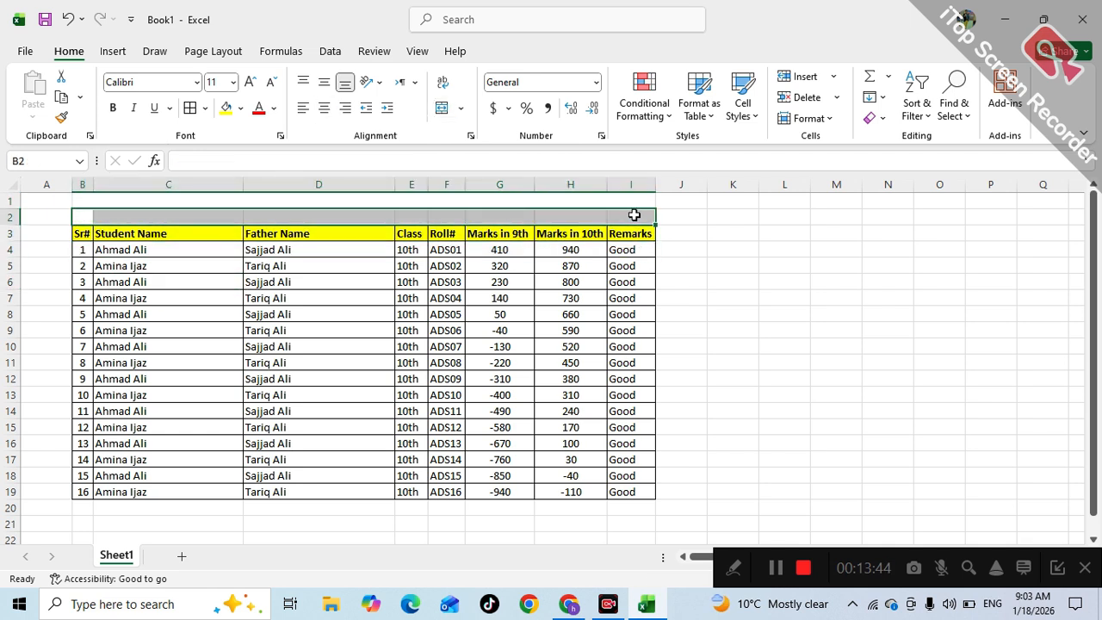
pyautogui.click(442, 110)
pyautogui.click(401, 261)
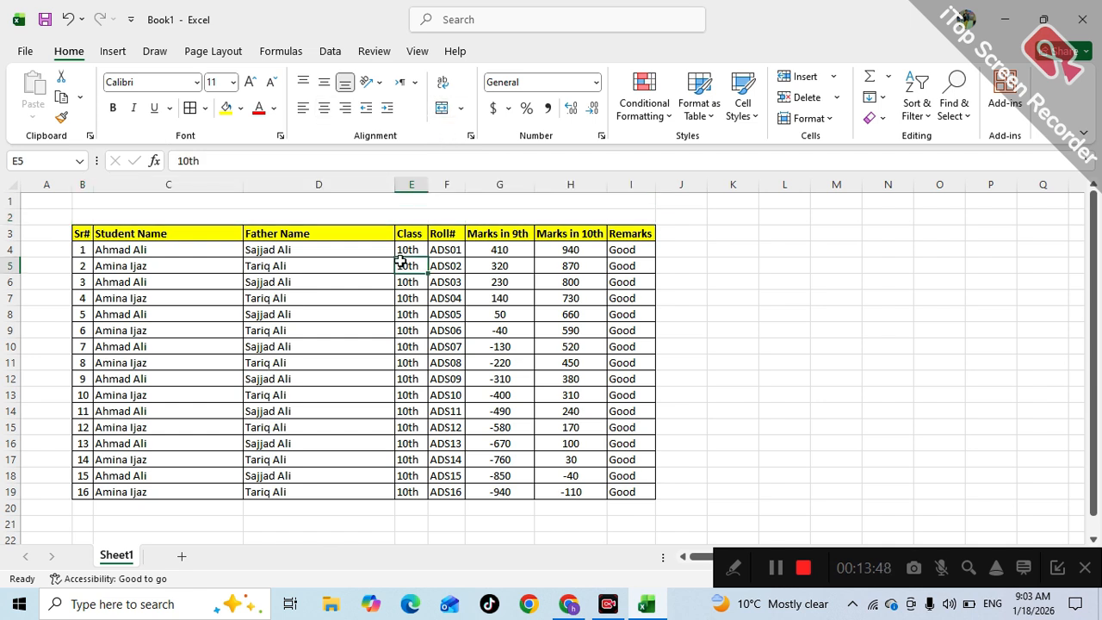
pyautogui.click(341, 196)
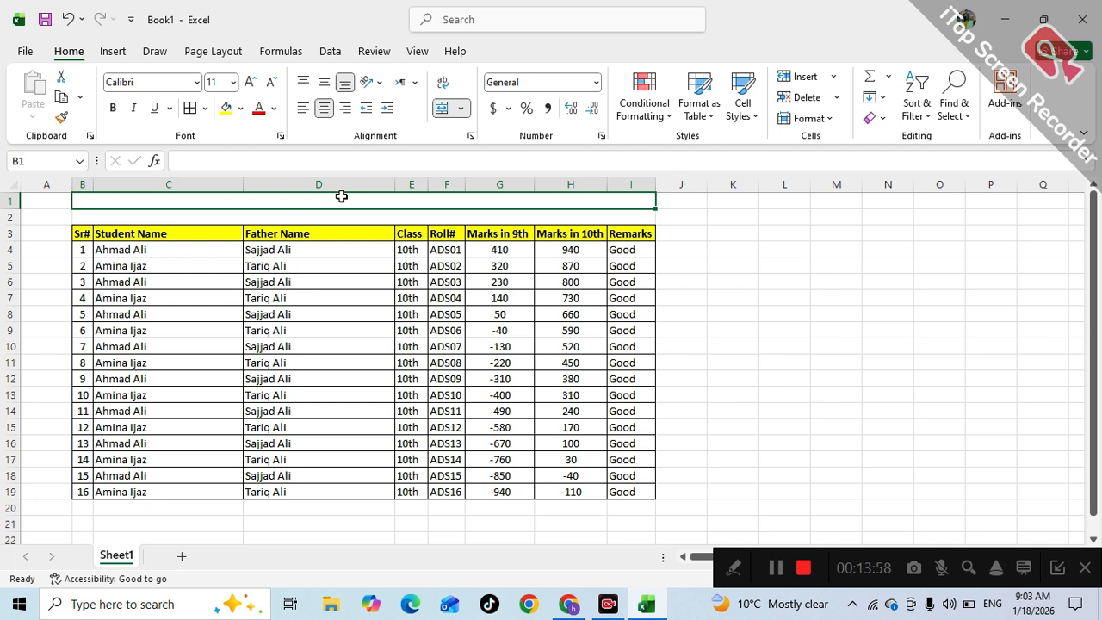
# - Enter the title 'AHMAD HIGH SCHOOL LAHORE' in merged cell B1
pyautogui.write('AHMAD')
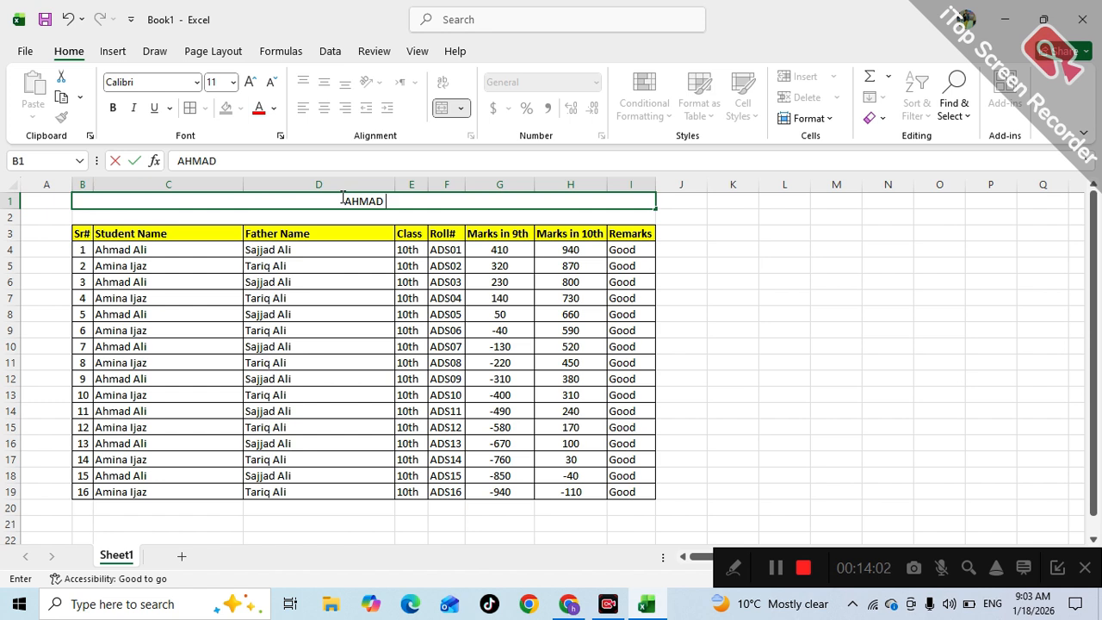
pyautogui.write(' HU')
pyautogui.press('BackSpace')
pyautogui.write('IG')
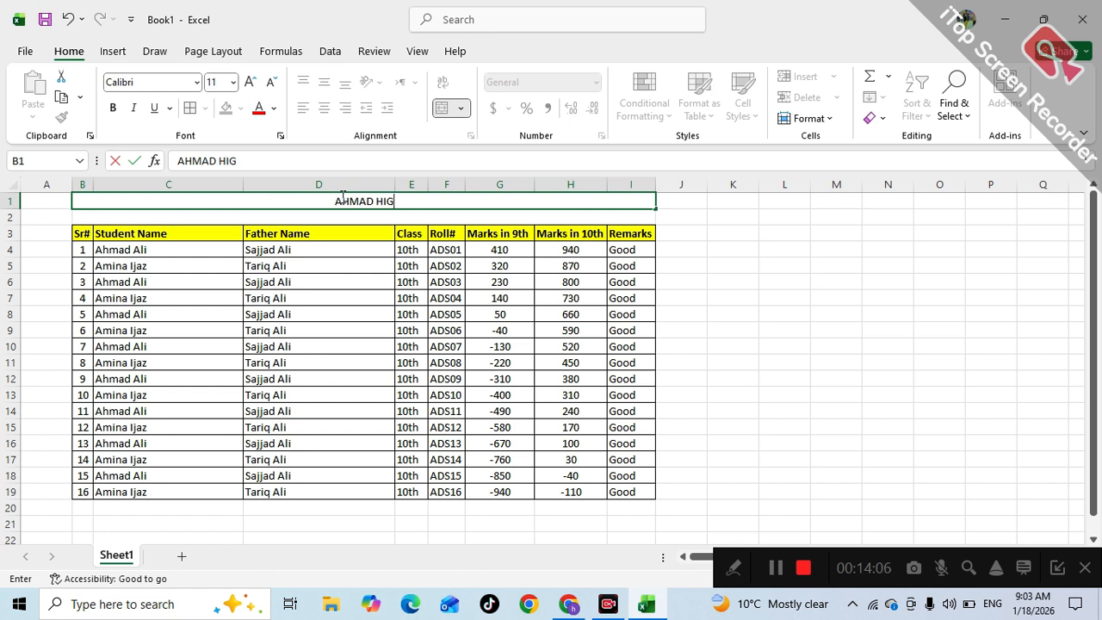
pyautogui.write('H ASC')
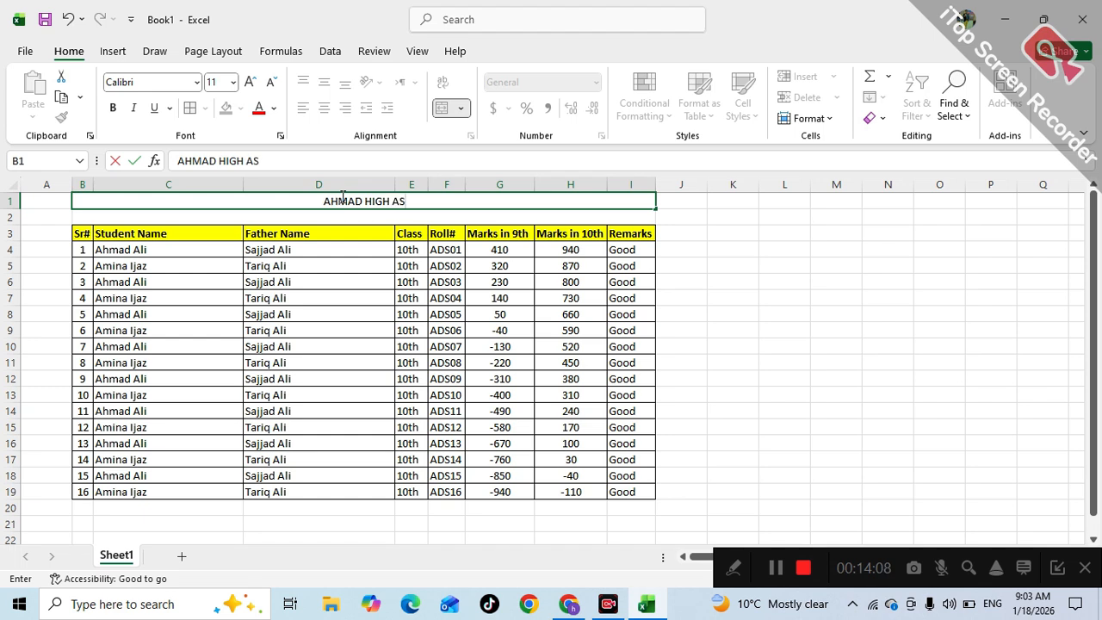
pyautogui.press('BackSpace')
pyautogui.press('BackSpace')
pyautogui.press('BackSpace')
pyautogui.write('SCV')
pyautogui.write('H')
pyautogui.press('BackSpace')
pyautogui.press('BackSpace')
pyautogui.write('HOOL')
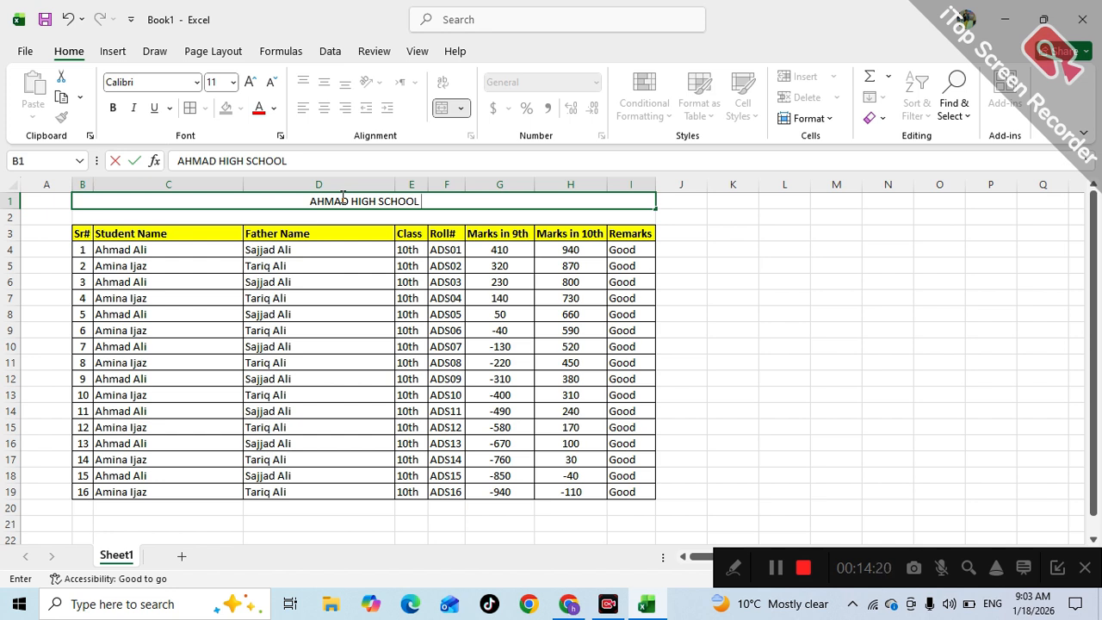
pyautogui.write('LAH')
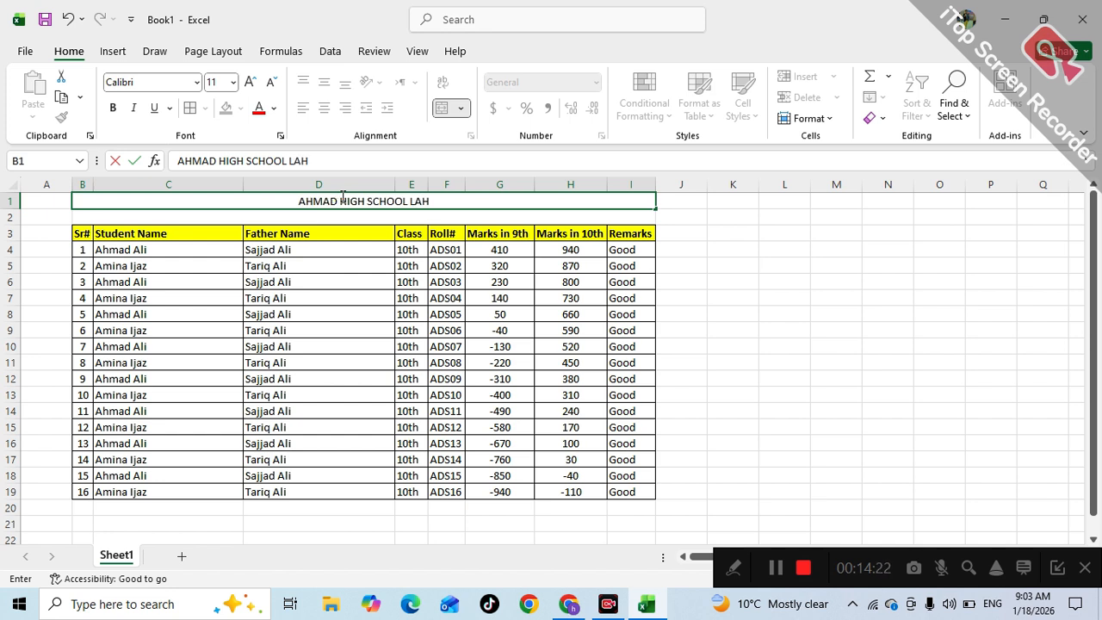
pyautogui.write('OE')
pyautogui.press('BackSpace')
pyautogui.write('RE')
pyautogui.press('Return')
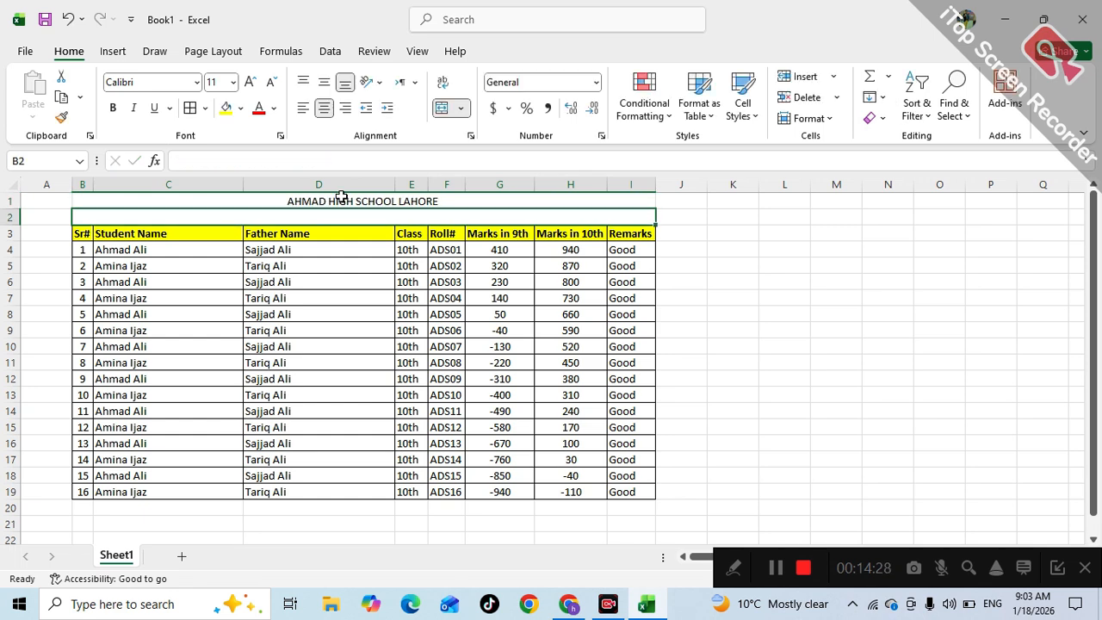
# - Enter the subtitle 'STUDENTS DATA 10TH CLASS' in merged cell B2
pyautogui.write('ST')
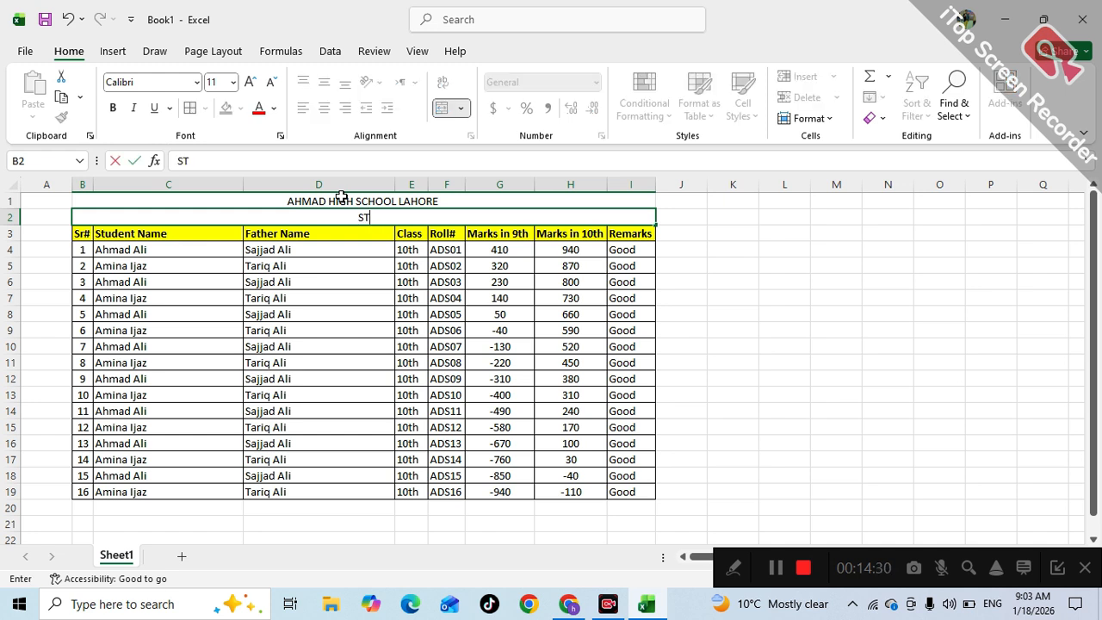
pyautogui.write('UDENTS')
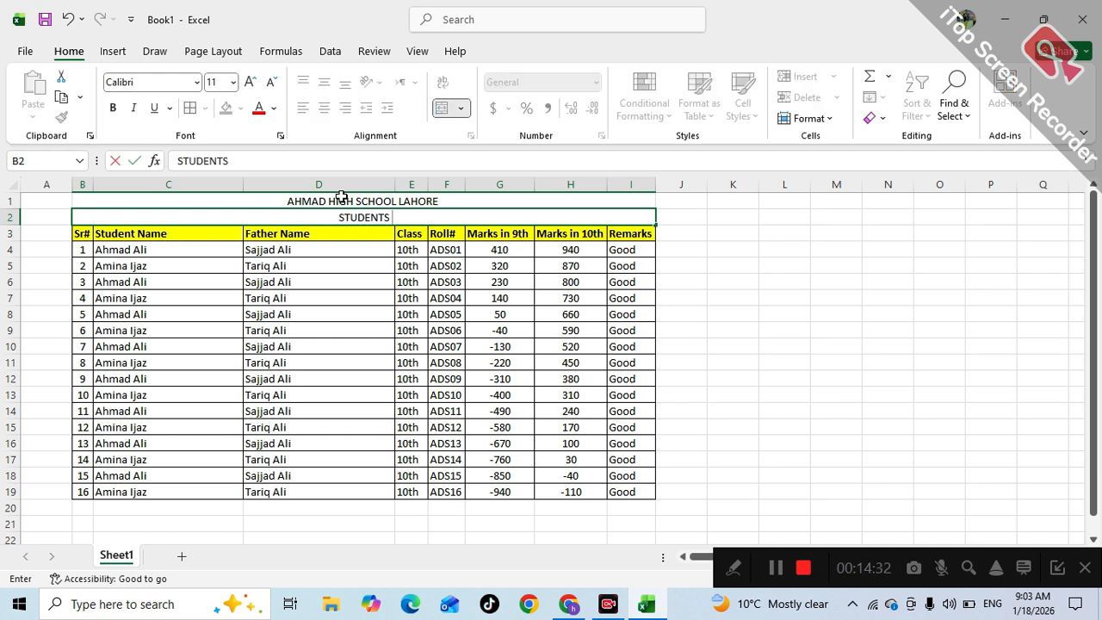
pyautogui.write(' DAT')
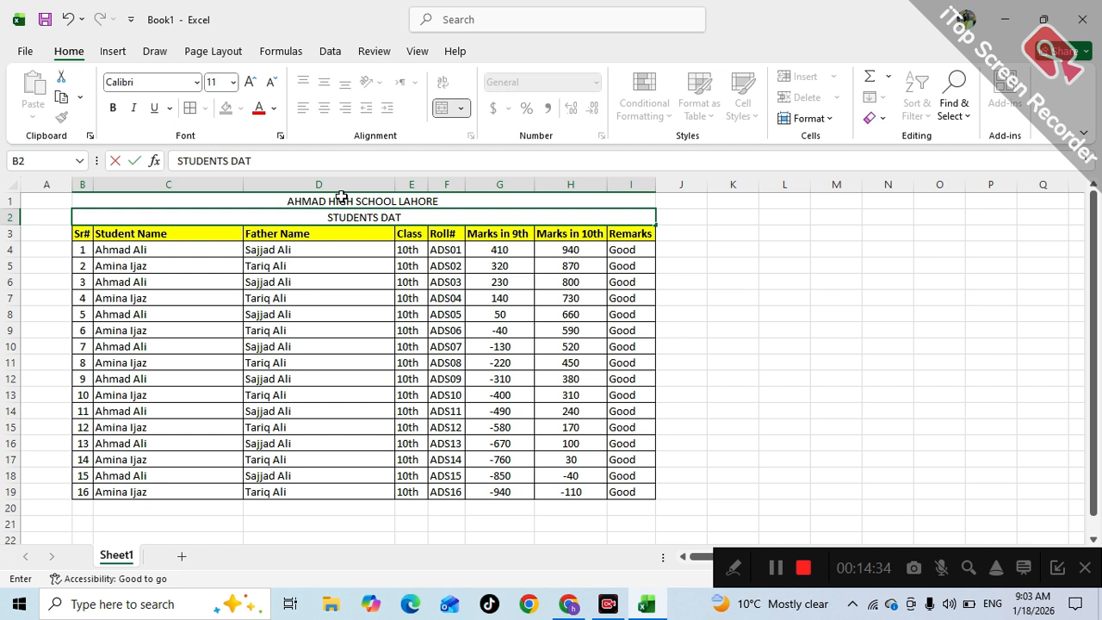
pyautogui.write('A')
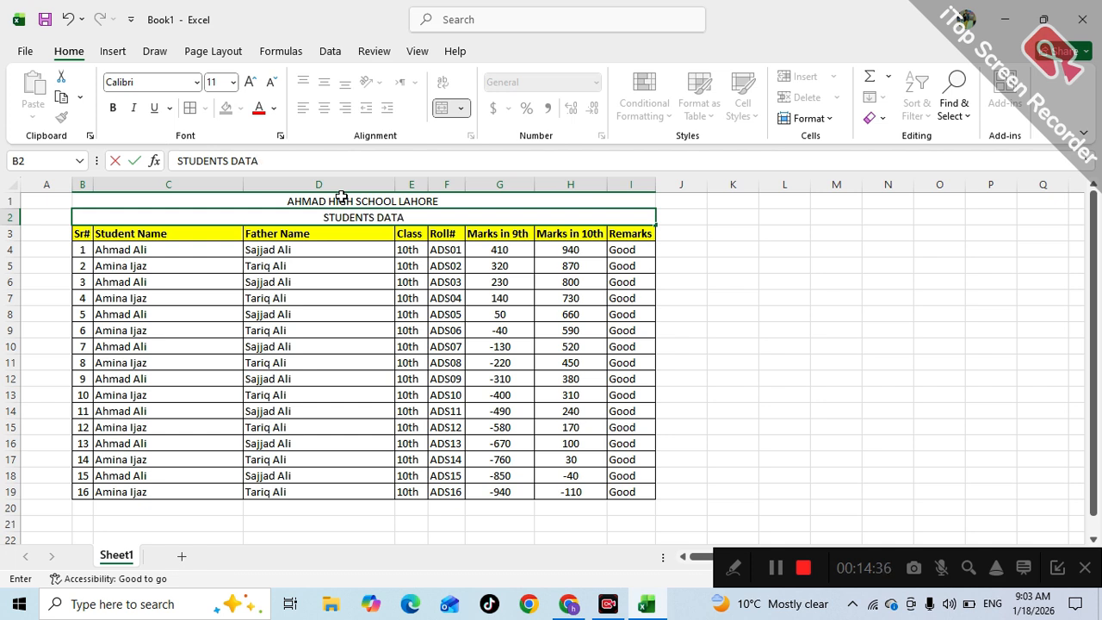
pyautogui.write(' 10TH CLASS')
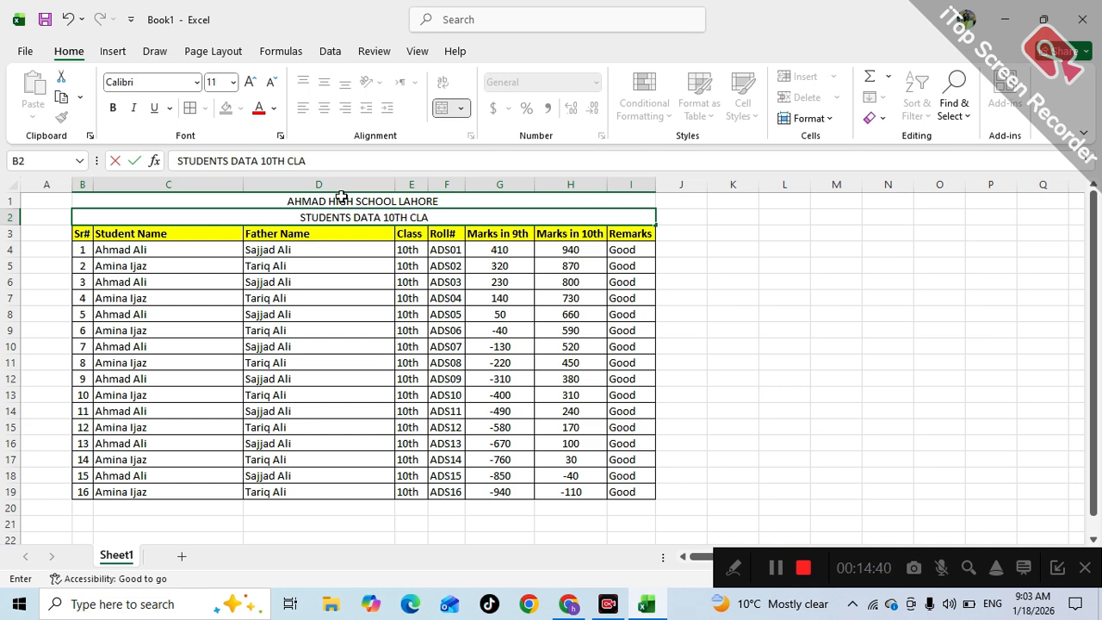
pyautogui.click(354, 318)
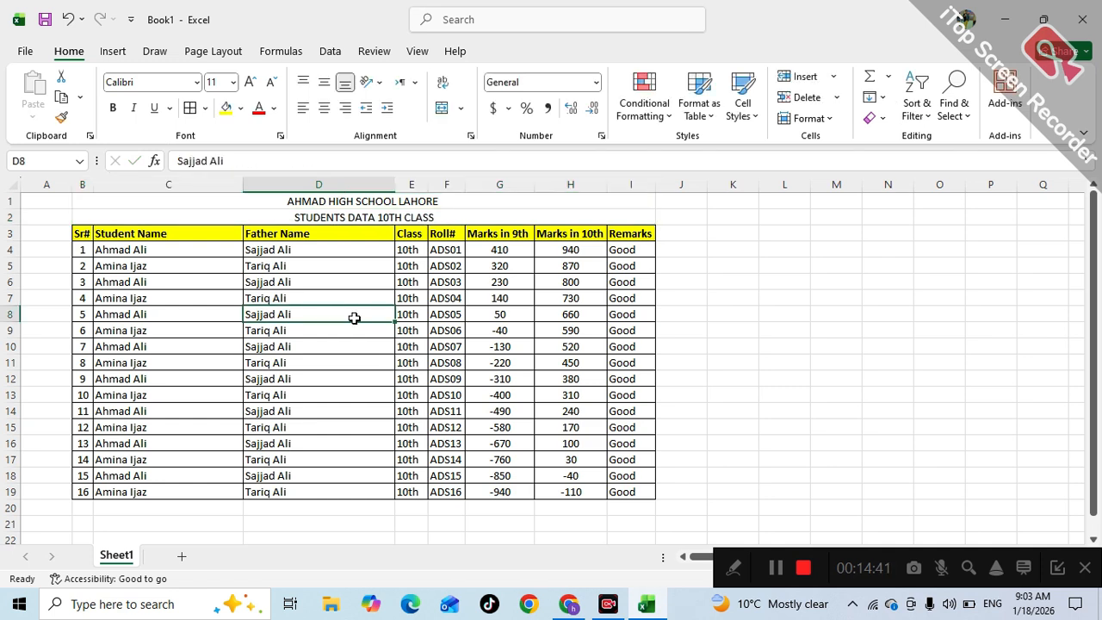
pyautogui.click(335, 200)
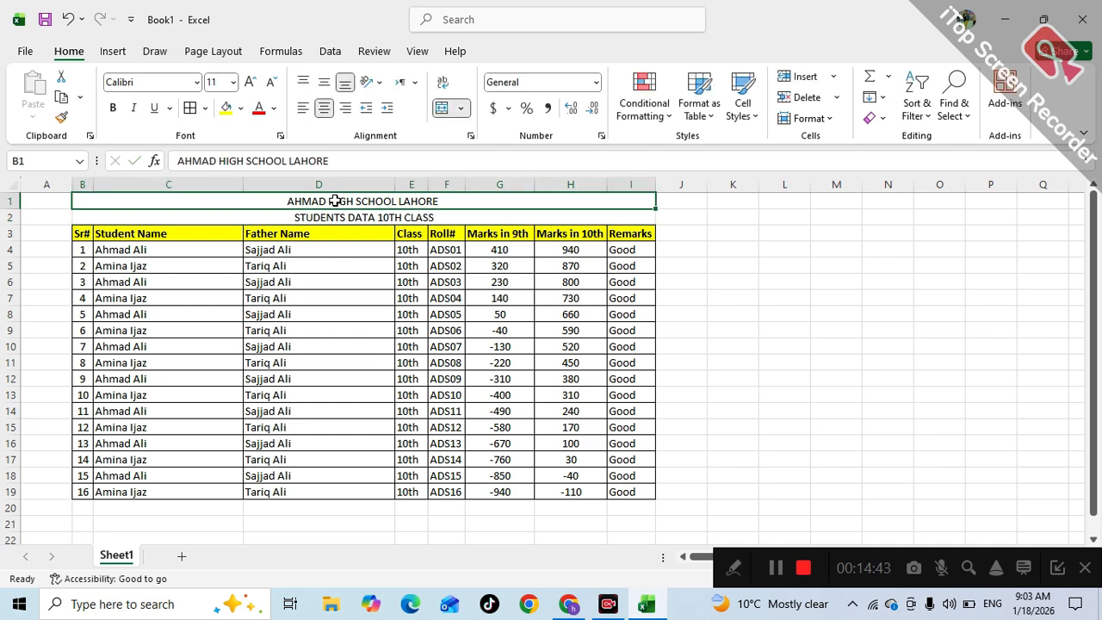
# - Make the school title bold and enlarge it to 36 pt
pyautogui.click(112, 108)
pyautogui.click(251, 82)
pyautogui.click(251, 82)
pyautogui.click(251, 82)
pyautogui.click(252, 82)
pyautogui.click(251, 82)
pyautogui.click(252, 82)
pyautogui.click(251, 82)
pyautogui.click(252, 82)
pyautogui.click(252, 82)
pyautogui.click(252, 82)
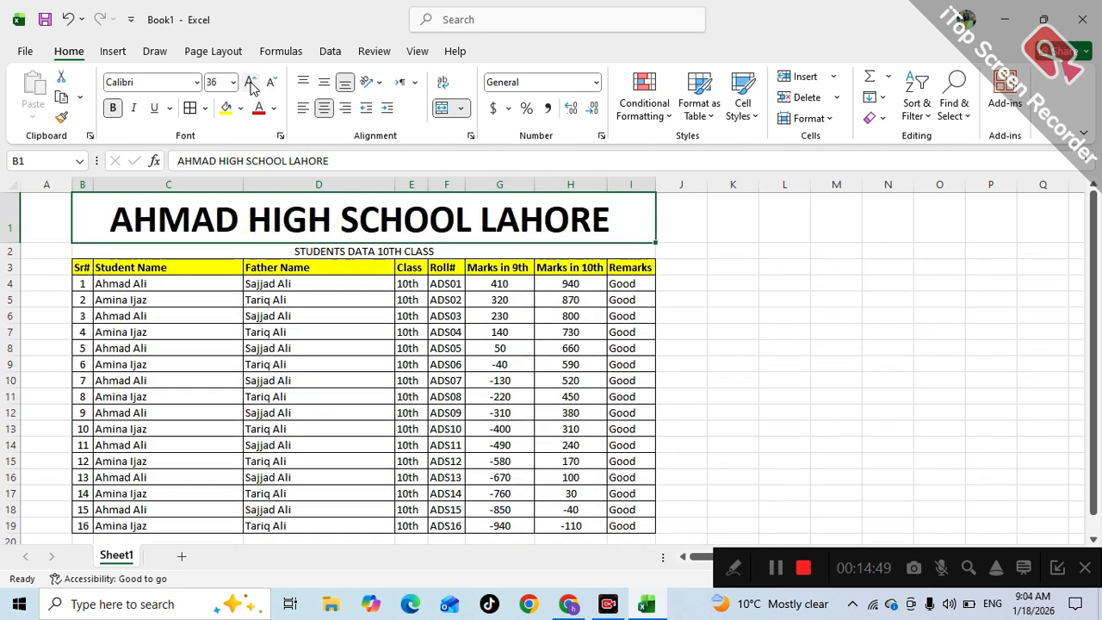
# - Make the STUDENTS DATA 10TH CLASS subtitle bold at 20 pt
pyautogui.click(312, 249)
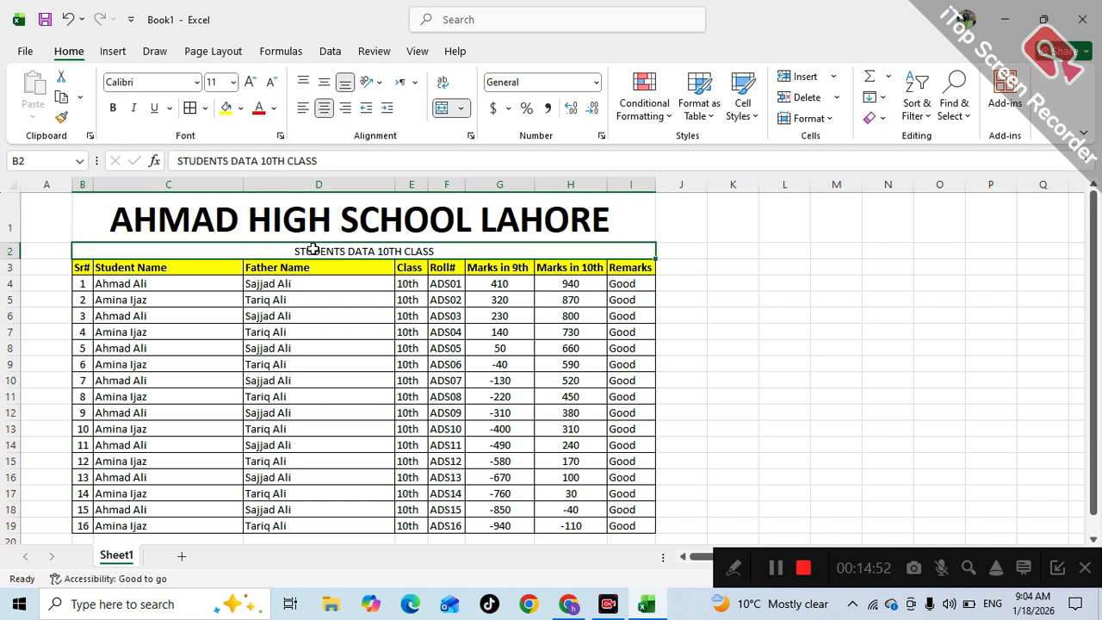
pyautogui.click(112, 107)
pyautogui.click(251, 82)
pyautogui.click(251, 82)
pyautogui.click(251, 81)
pyautogui.click(251, 82)
pyautogui.click(250, 81)
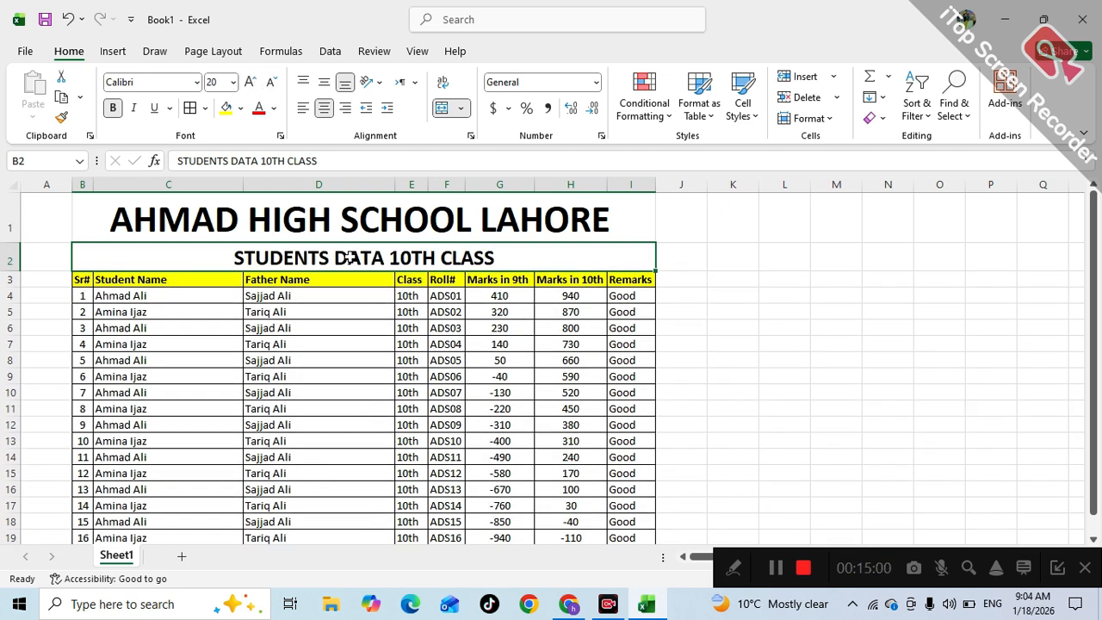
pyautogui.click(773, 284)
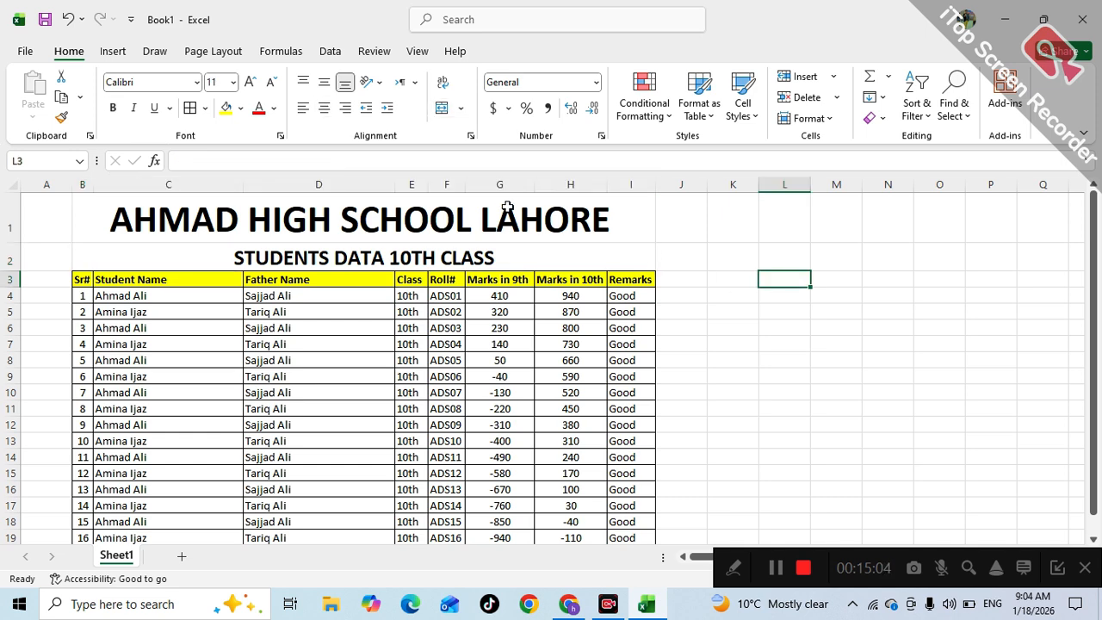
# - Give every cell in B1:I19 thin borders and add a thick outside border around the block
pyautogui.moveTo(425, 222); pyautogui.dragTo(472, 485)
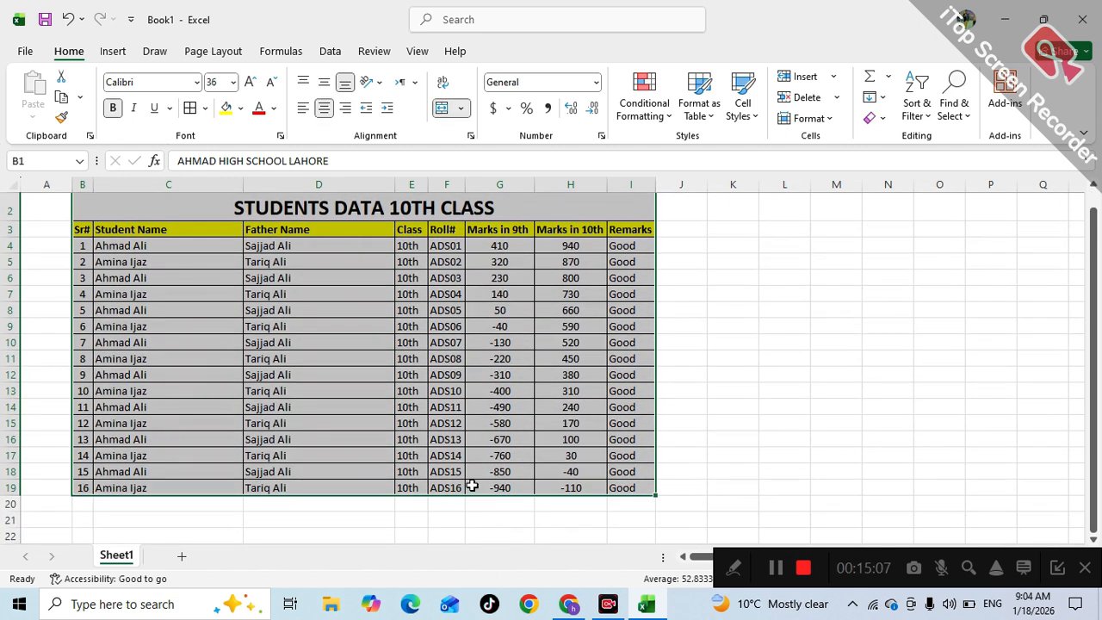
pyautogui.click(193, 110)
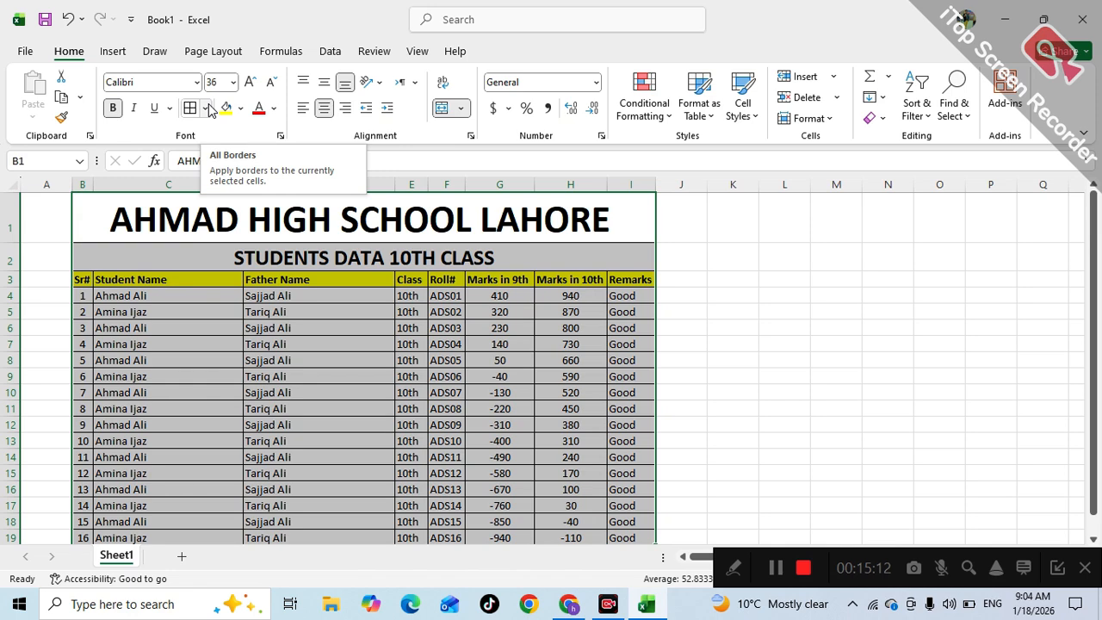
pyautogui.click(208, 108)
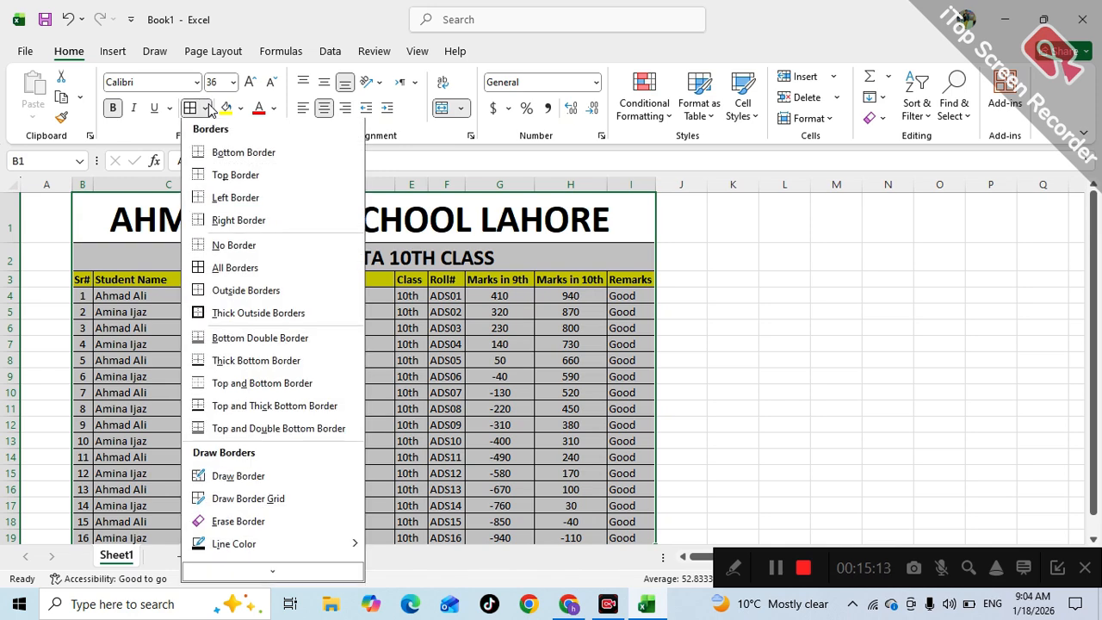
pyautogui.click(208, 315)
pyautogui.click(590, 357)
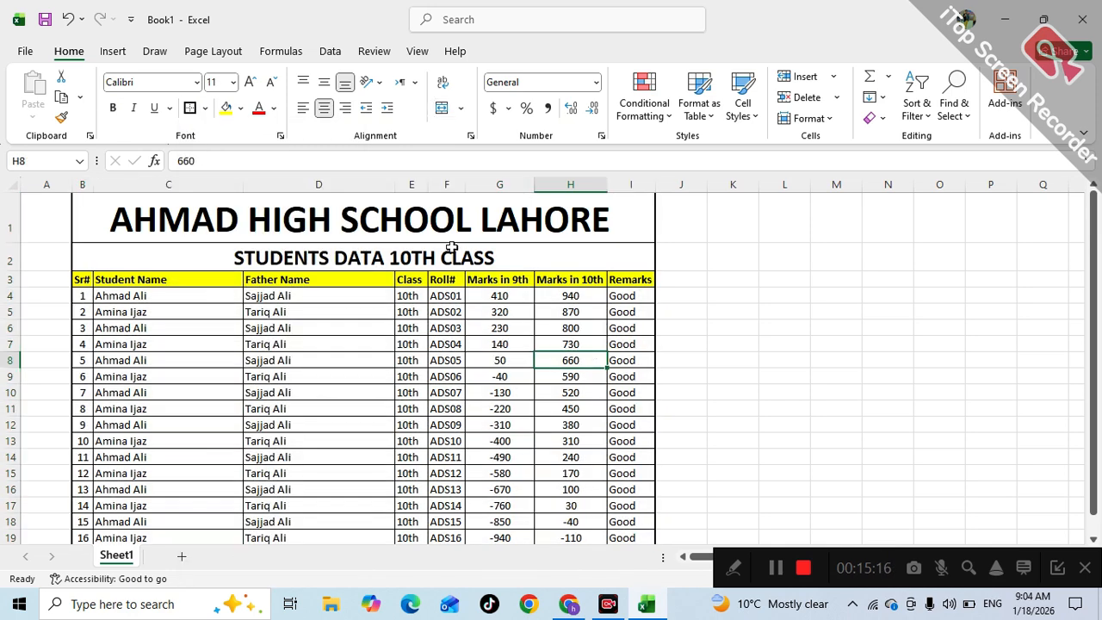
# - Put thick box borders around the title, the subtitle and the header row
pyautogui.click(400, 216)
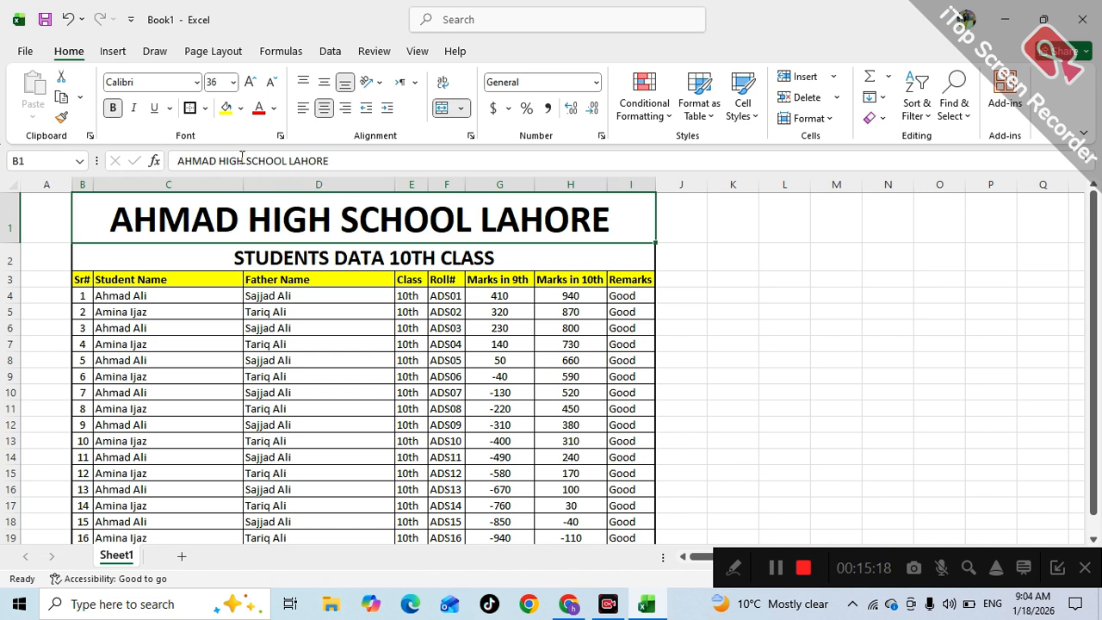
pyautogui.click(191, 108)
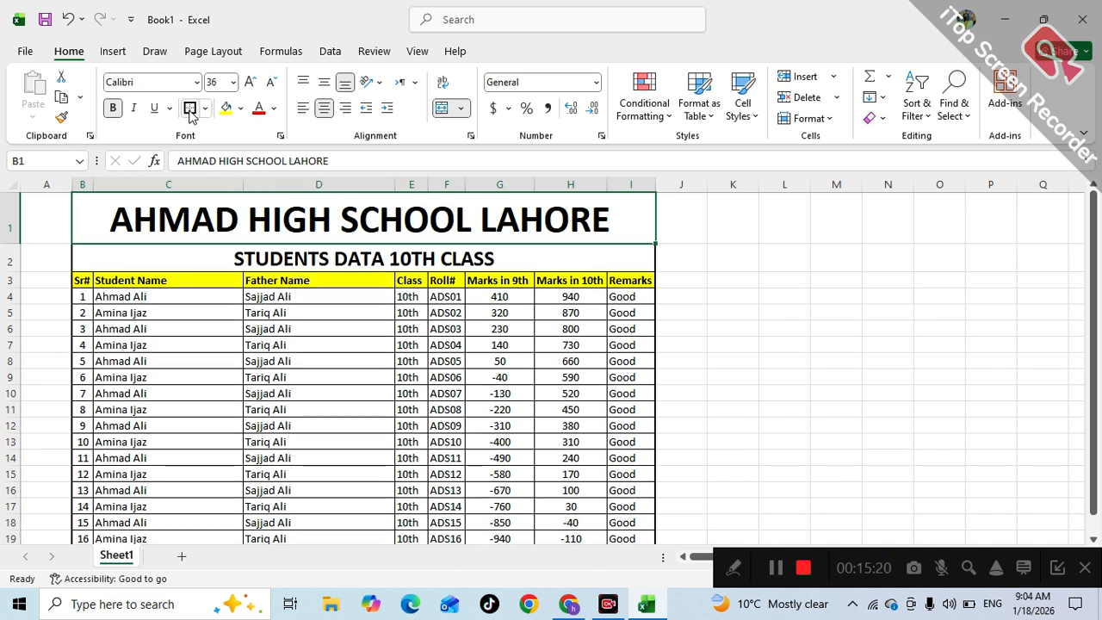
pyautogui.click(276, 281)
pyautogui.click(250, 257)
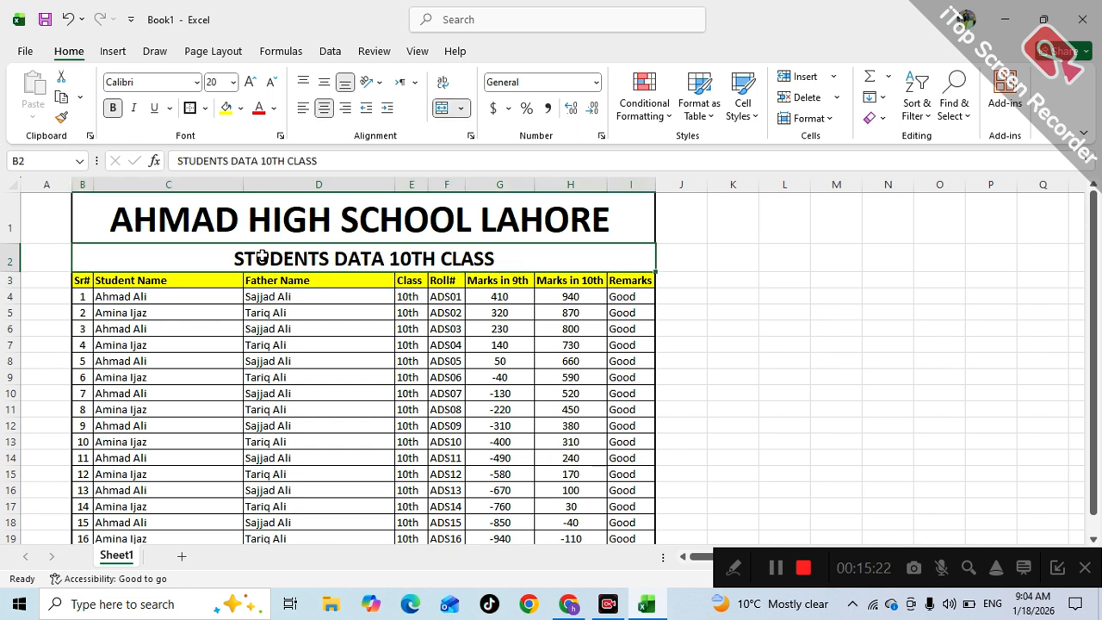
pyautogui.click(191, 109)
pyautogui.click(180, 297)
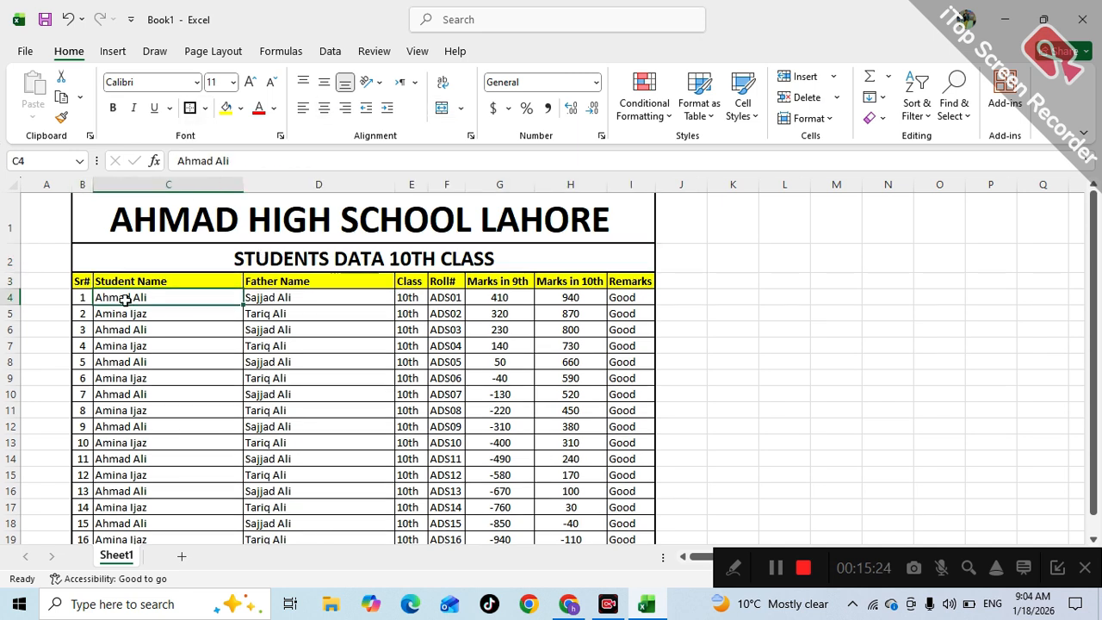
pyautogui.moveTo(83, 283); pyautogui.dragTo(637, 285)
pyautogui.click(190, 109)
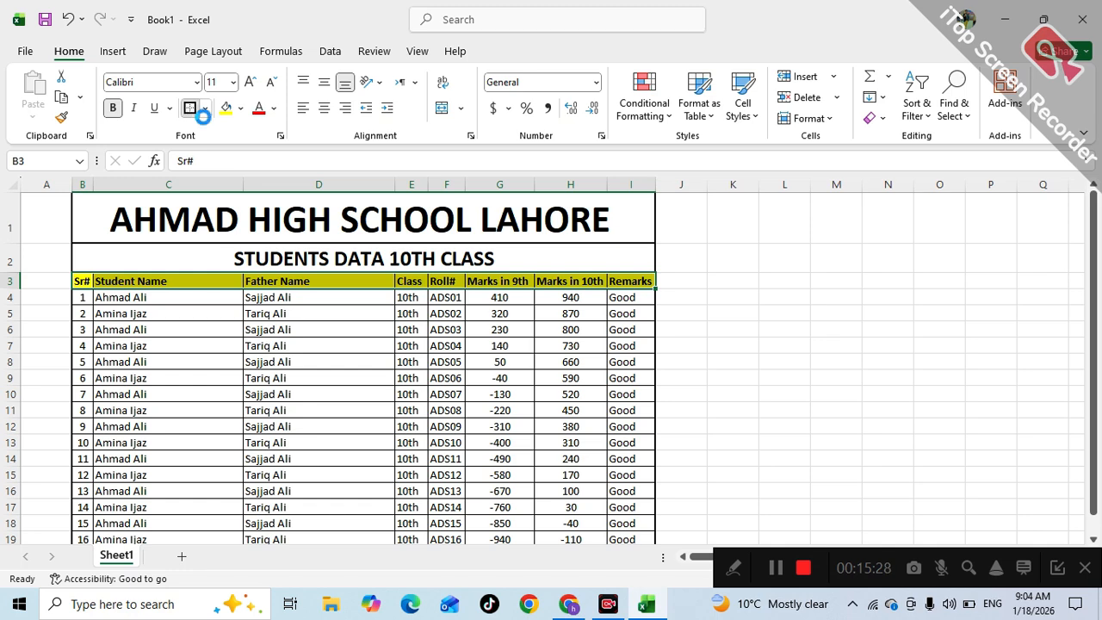
pyautogui.click(508, 392)
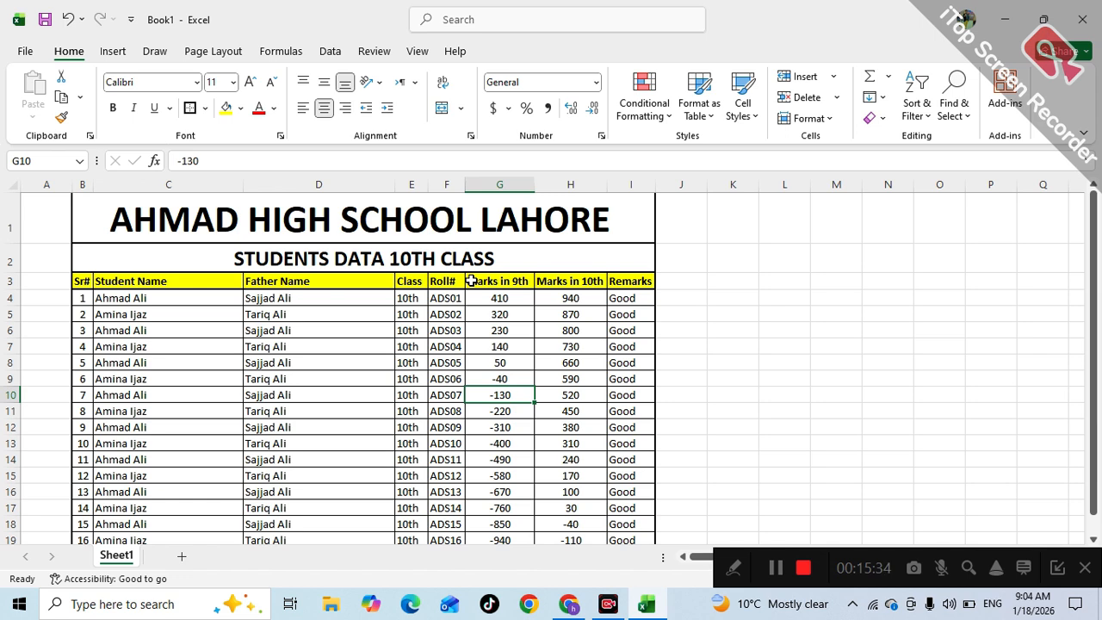
# - Return to the title cell and preview printing, which splits the table across two pages
pyautogui.press('Down')
pyautogui.press('Down')
pyautogui.press('Down')
pyautogui.press('Down')
pyautogui.press('Down')
pyautogui.press('Down')
pyautogui.press('Down')
pyautogui.press('Down')
pyautogui.press('Down')
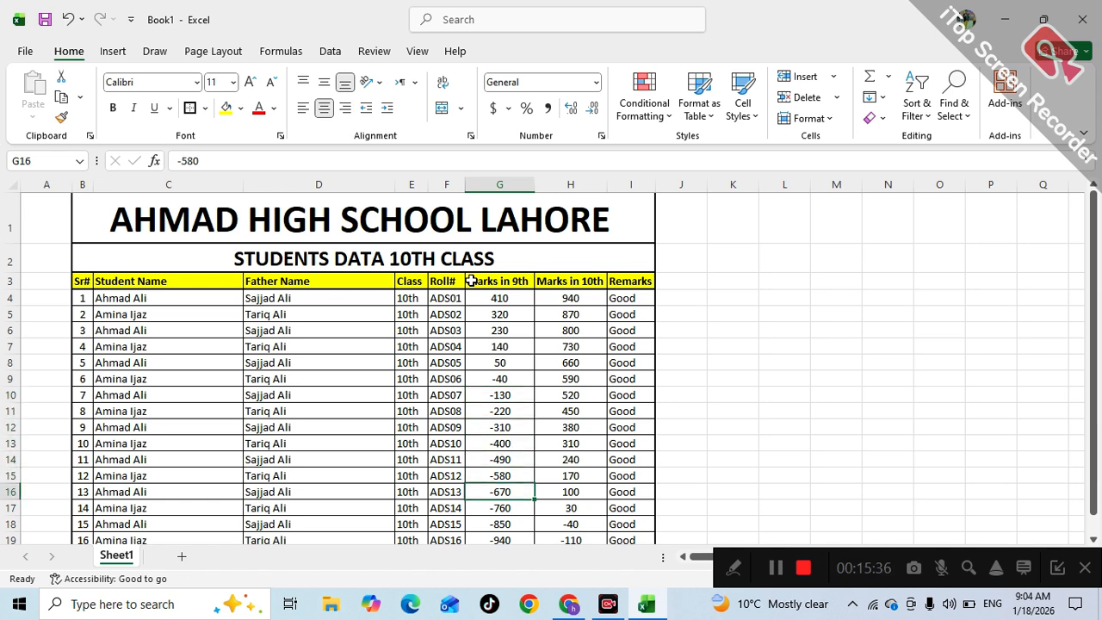
pyautogui.press('Down')
pyautogui.press('Down')
pyautogui.press('Up')
pyautogui.press('Up')
pyautogui.press('Up')
pyautogui.press('Up')
pyautogui.press('Up')
pyautogui.press('Up')
pyautogui.press('Up')
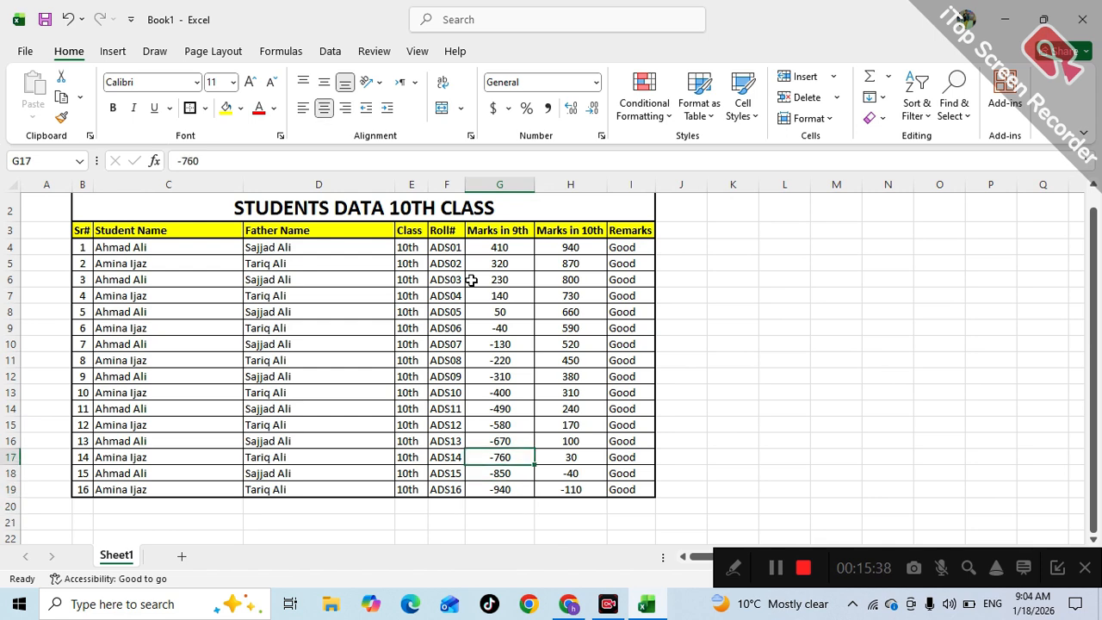
pyautogui.press('Up')
pyautogui.press('Up')
pyautogui.press('Up')
pyautogui.press('Up')
pyautogui.press('Up')
pyautogui.press('Up')
pyautogui.press('Up')
pyautogui.press('Up')
pyautogui.press('Up')
pyautogui.press('Up')
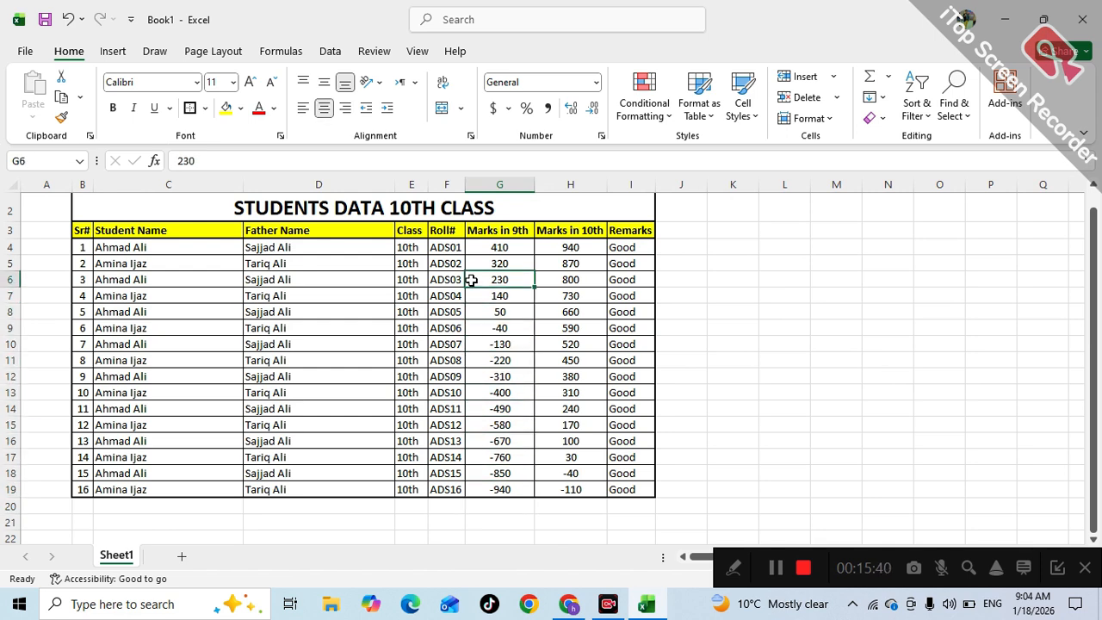
pyautogui.press('Up')
pyautogui.press('Up')
pyautogui.press('Up')
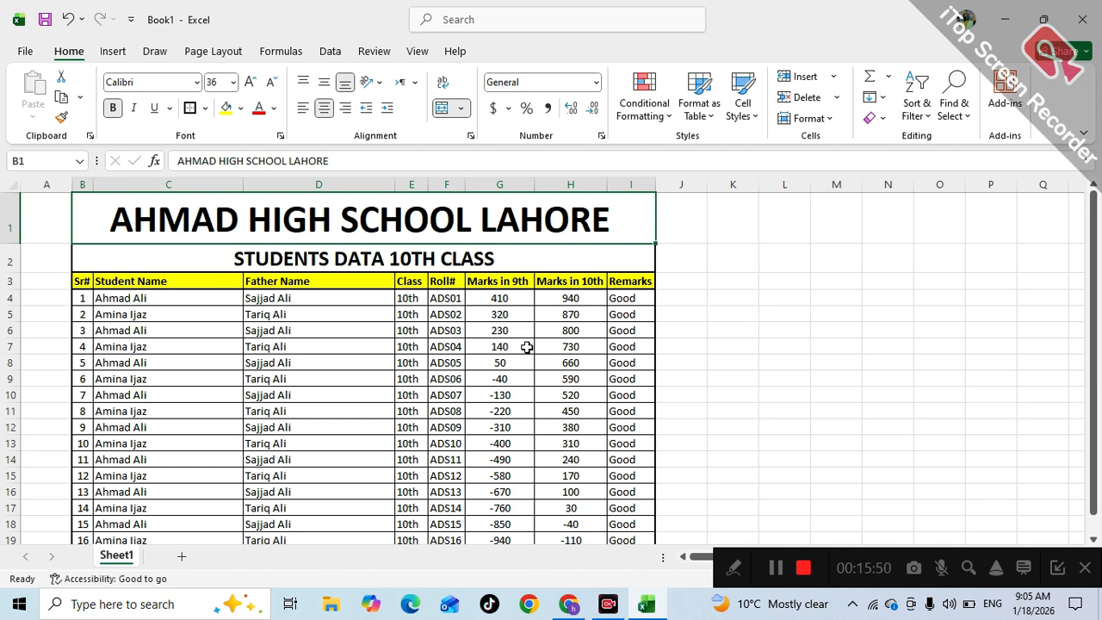
pyautogui.hotkey('ctrl', 'p')
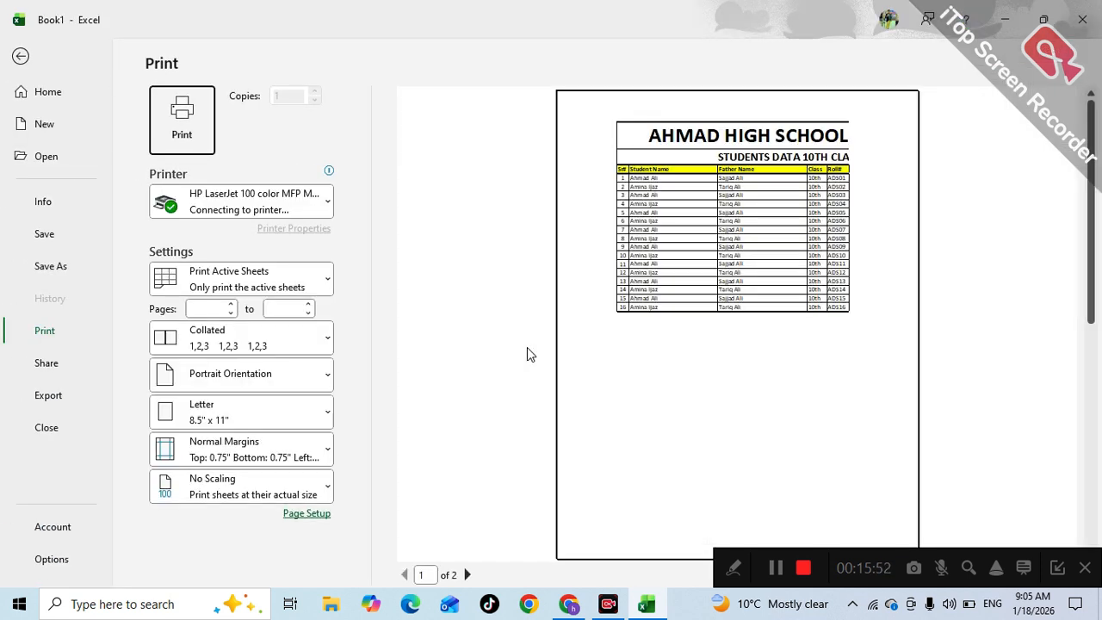
# - Set print scaling to Fit Sheet on One Page
pyautogui.click(267, 496)
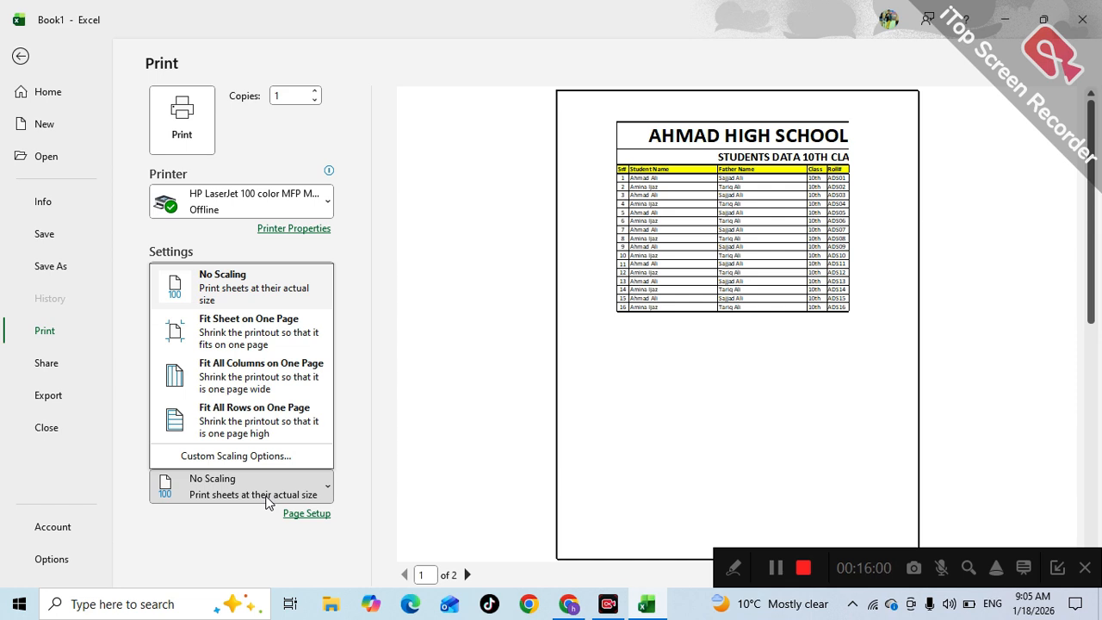
pyautogui.click(235, 336)
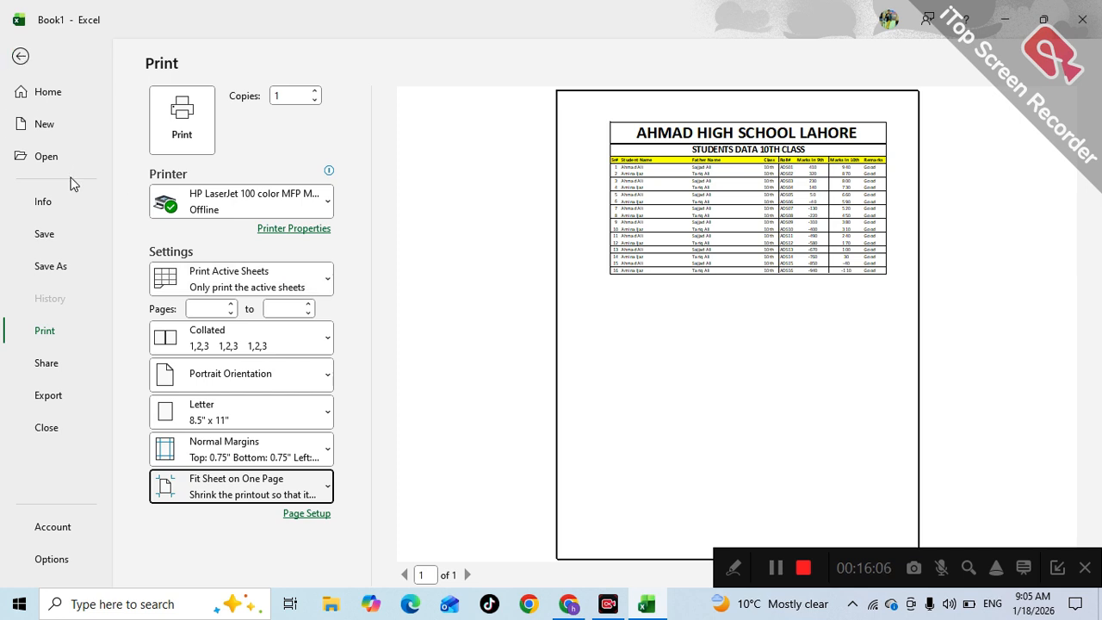
# - Export the sheet as a PDF named Book1 into the Downloads folder
pyautogui.click(52, 401)
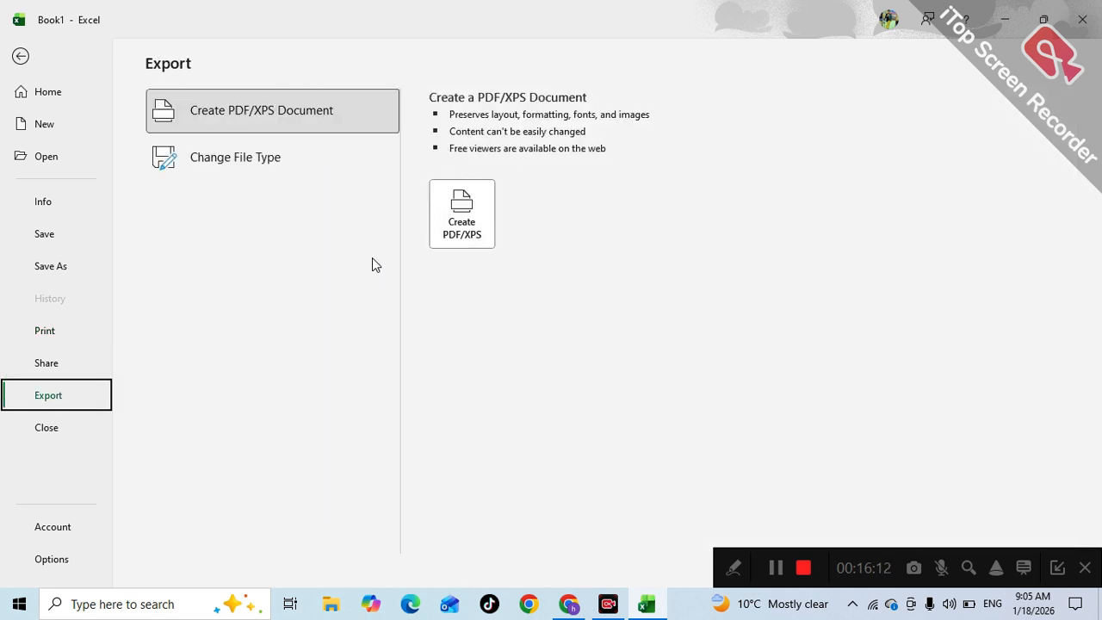
pyautogui.press('Escape')
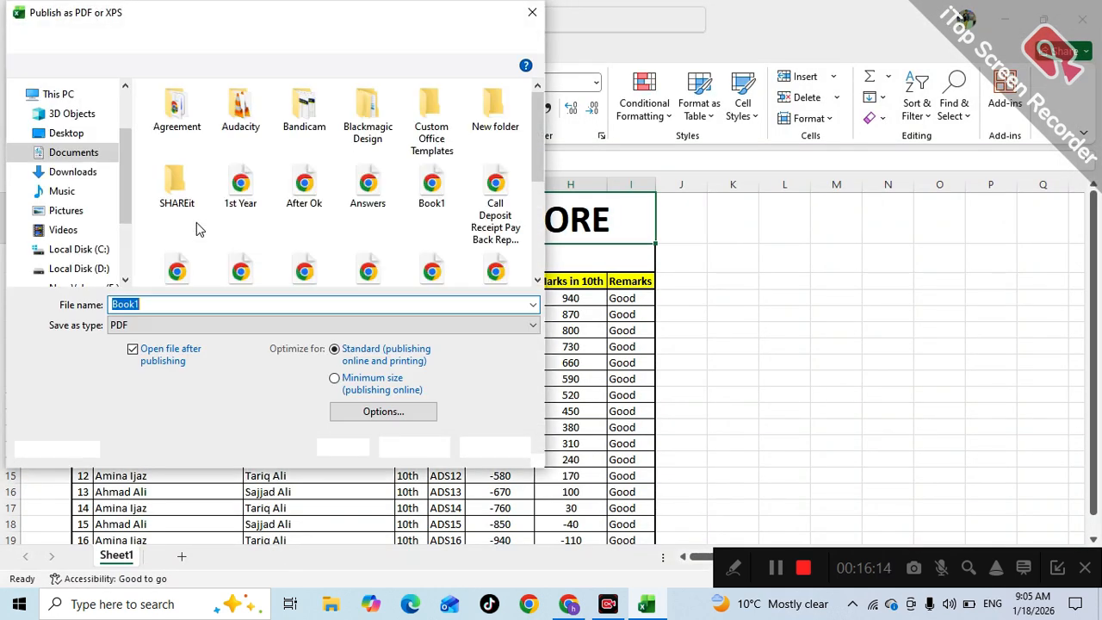
pyautogui.click(86, 174)
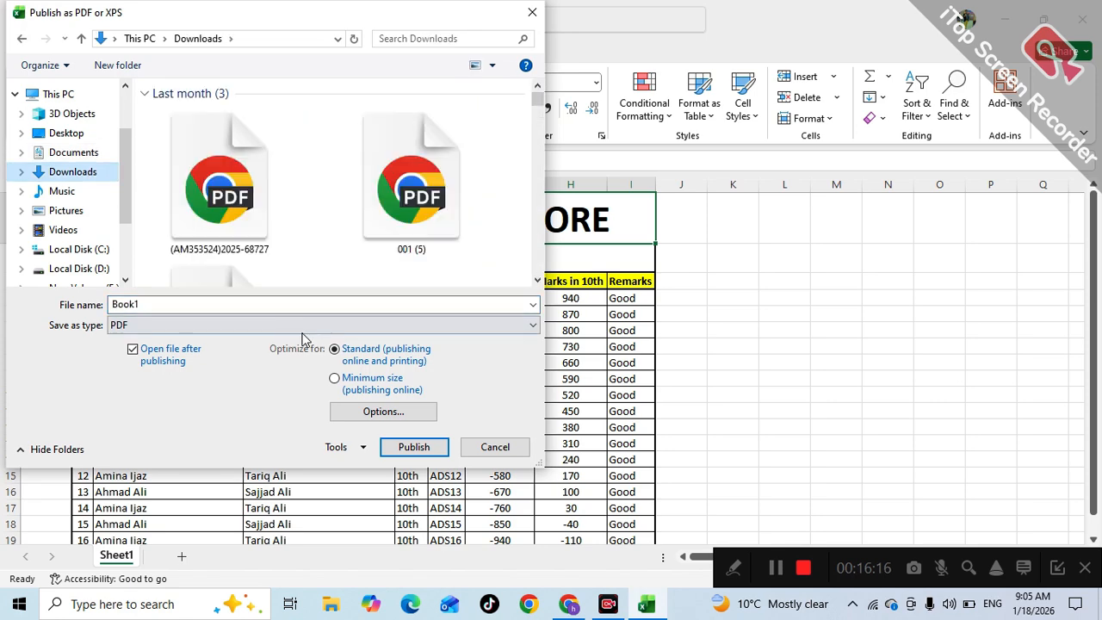
pyautogui.click(412, 448)
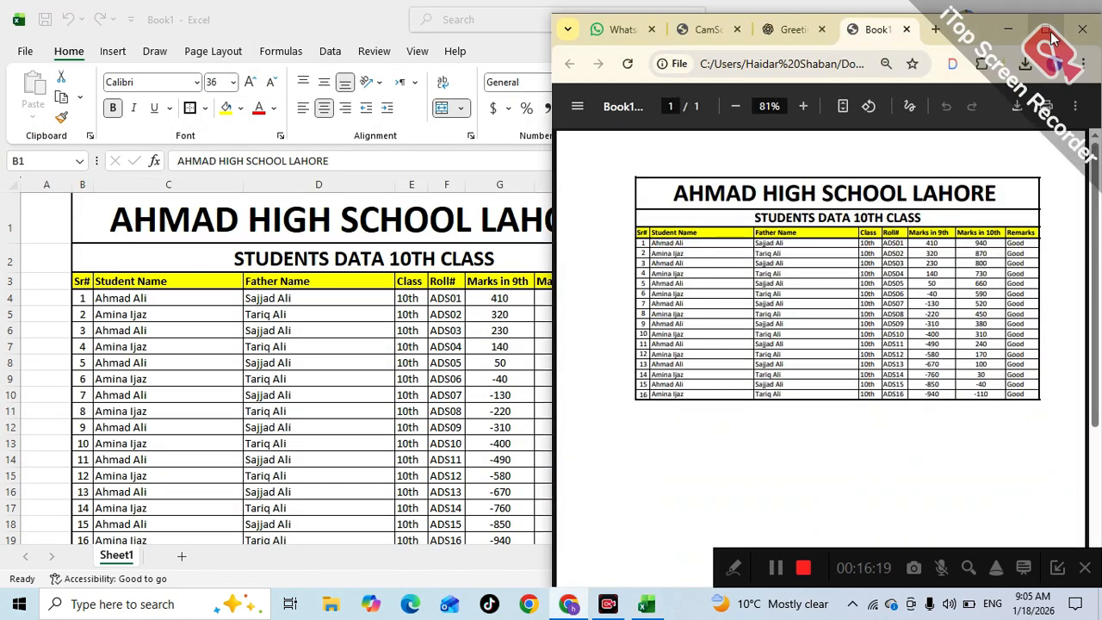
# - Maximize the Chrome window displaying Book1.pdf with the one-page student table
pyautogui.click(1046, 30)
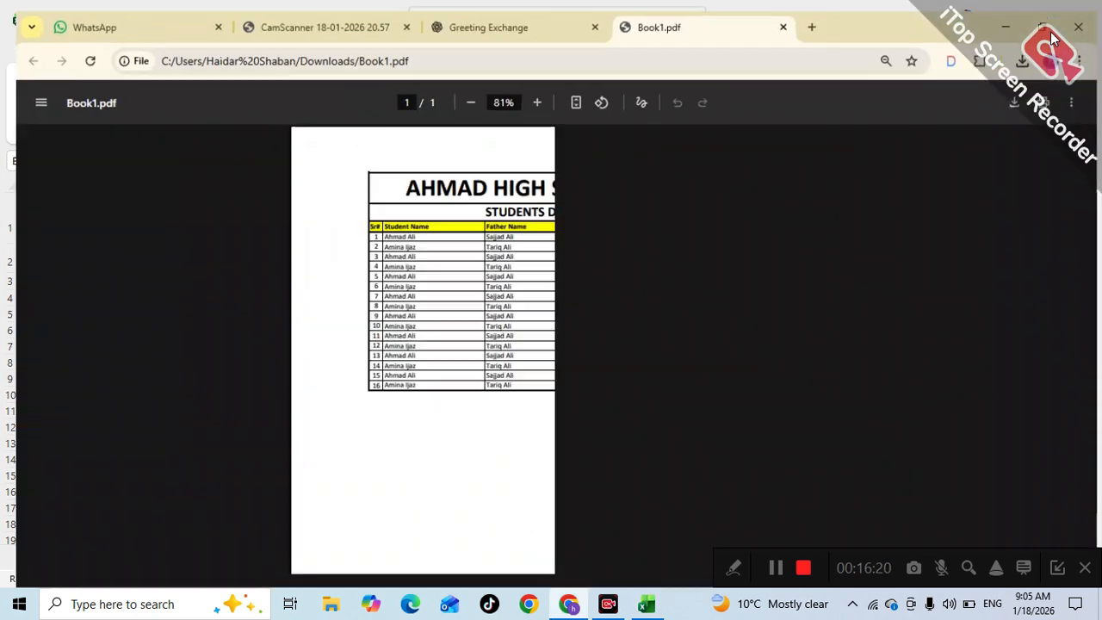